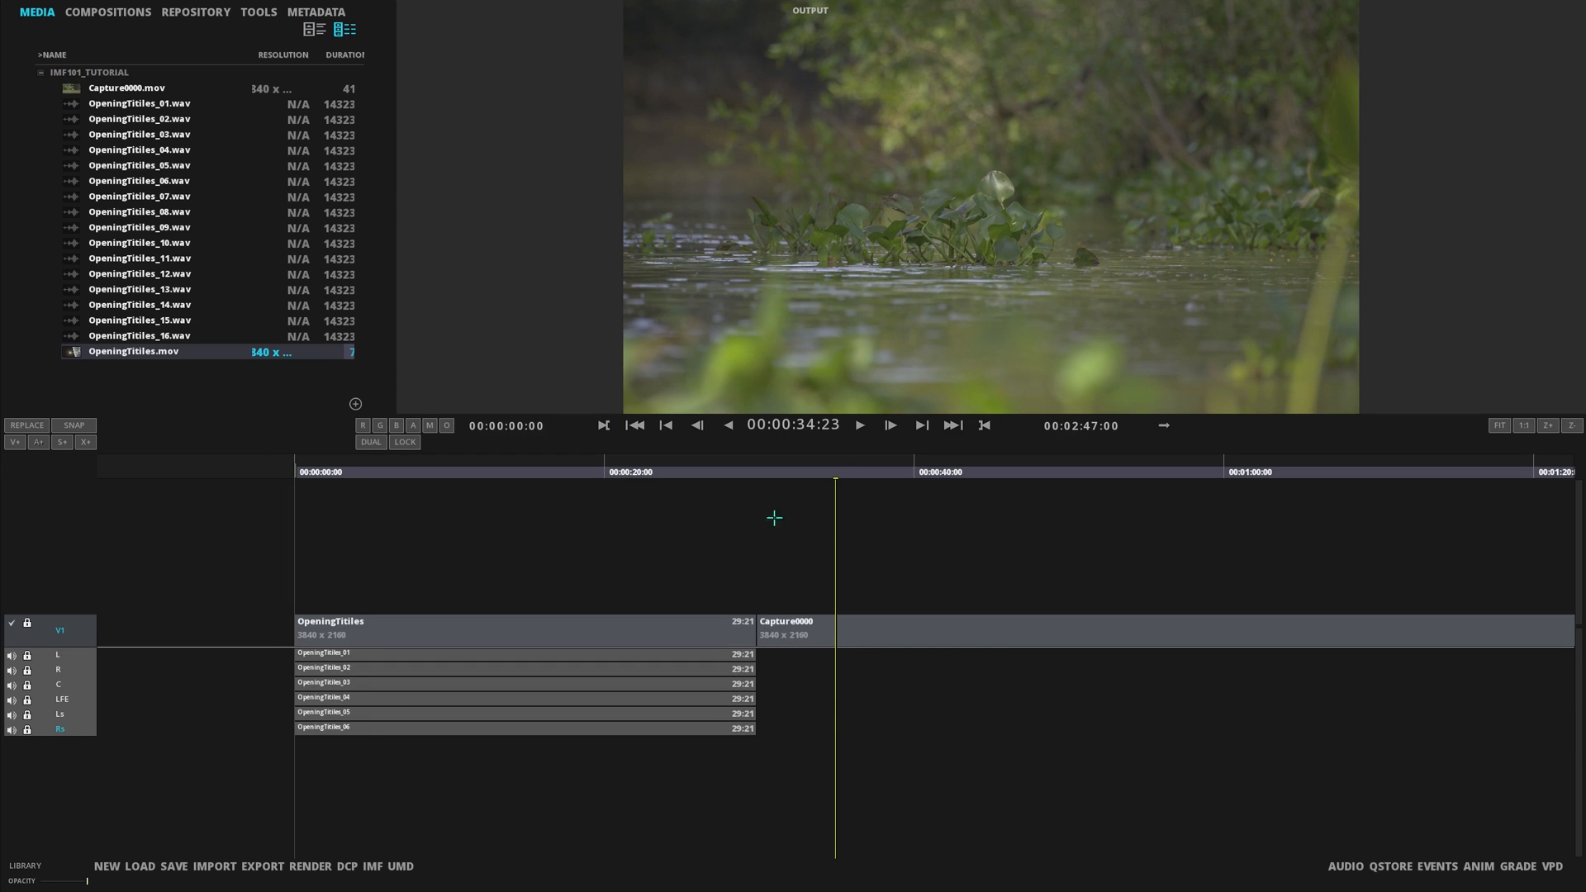
# Step: Hide the media library and enlarge the output viewer, and display waveforms on the OpeningTitiles audio clips
pyautogui.click(26, 866)
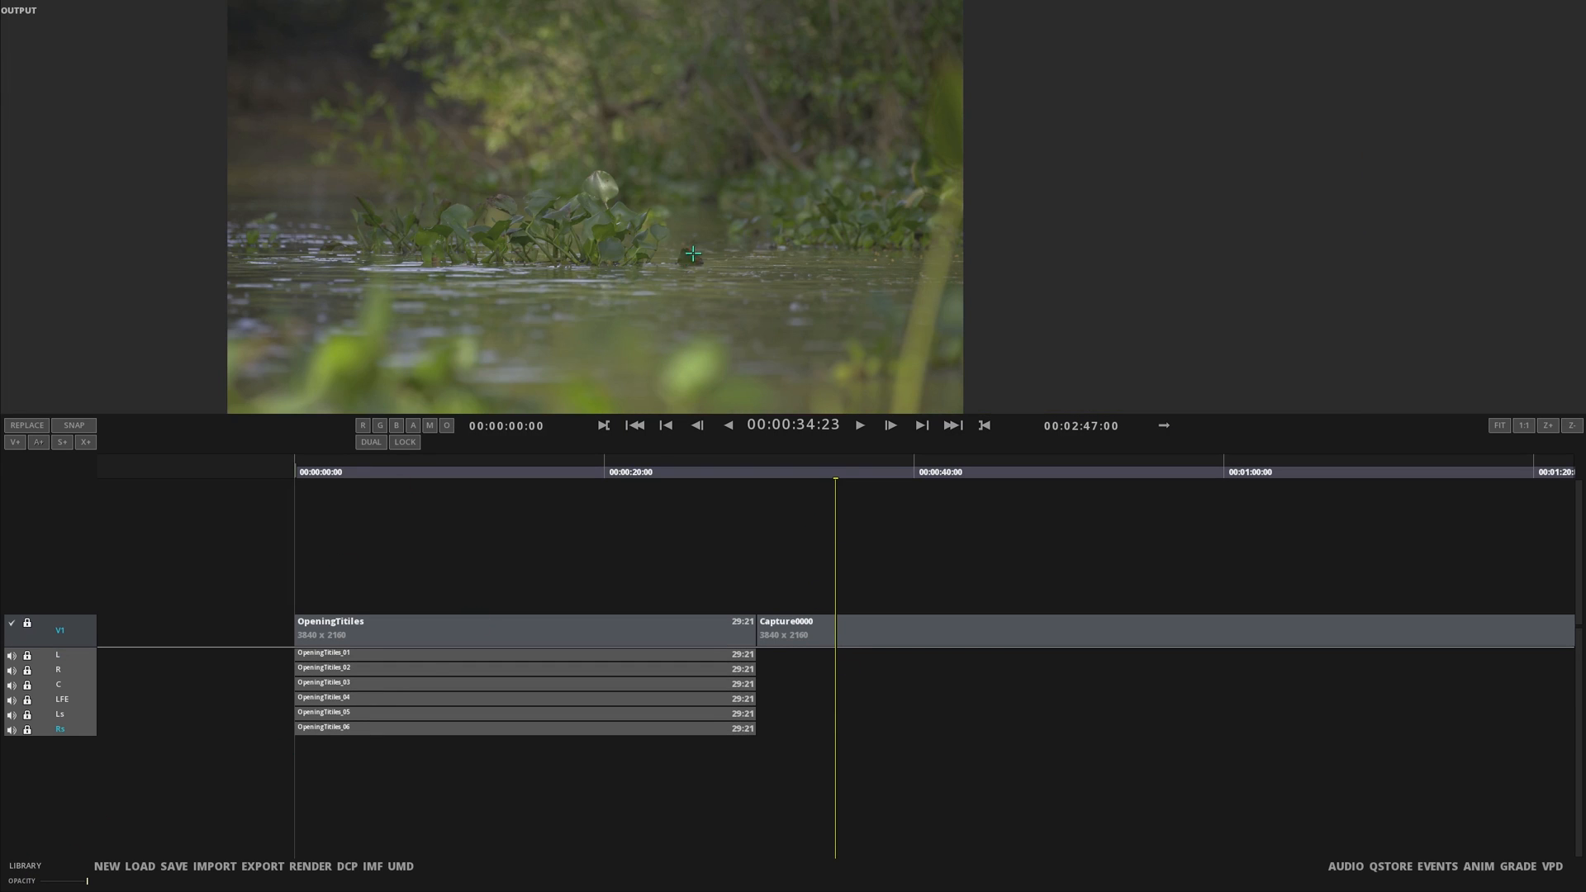
pyautogui.moveTo(242, 412); pyautogui.dragTo(244, 447)
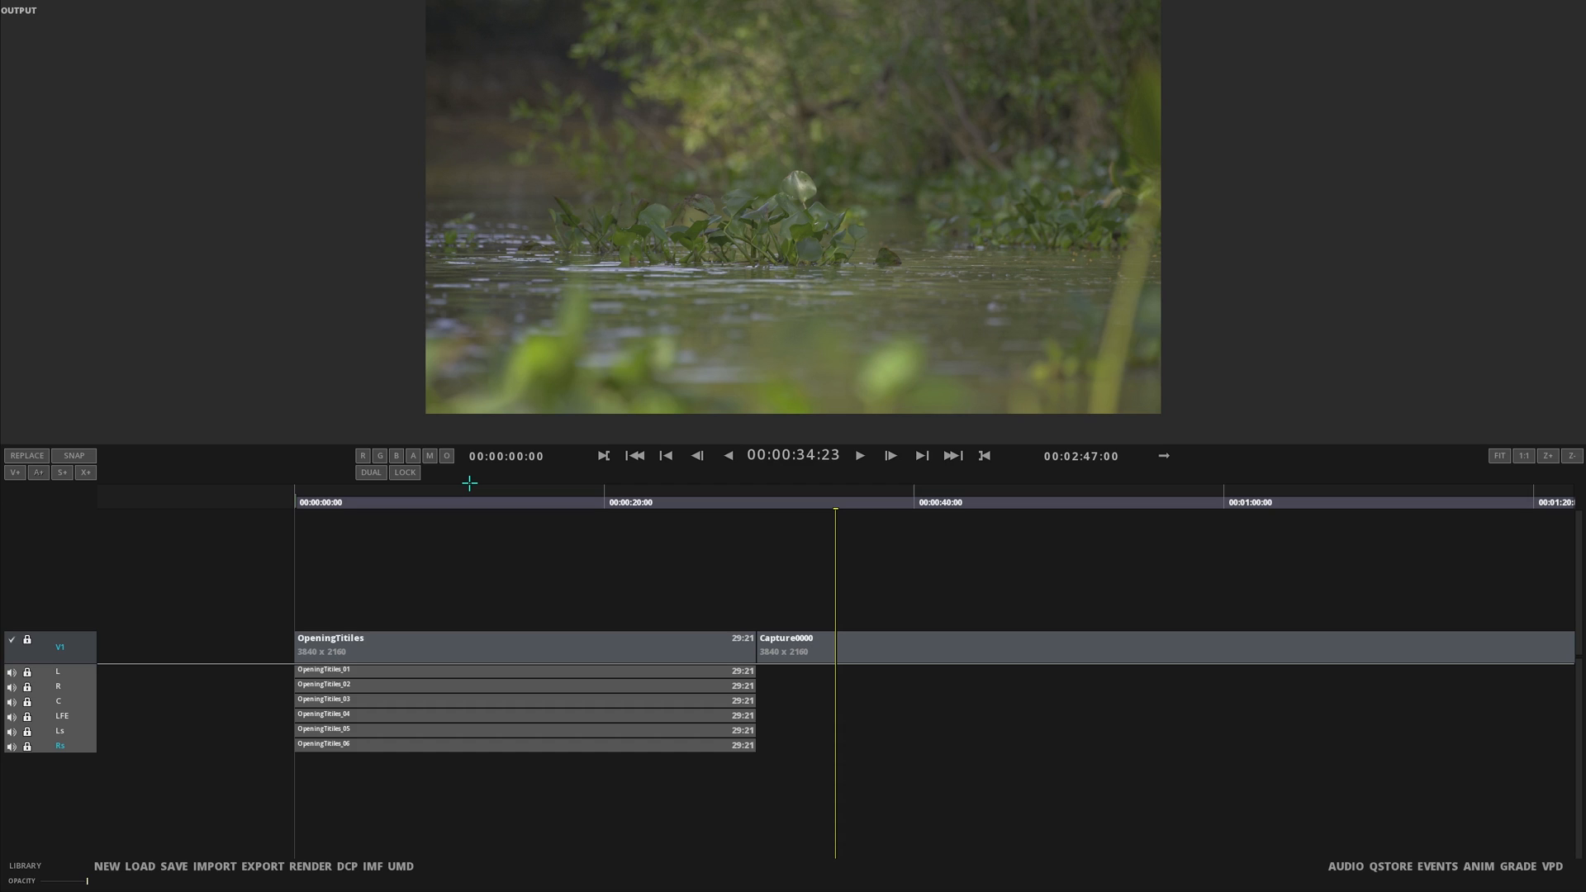
pyautogui.rightClick(802, 711)
pyautogui.click(834, 807)
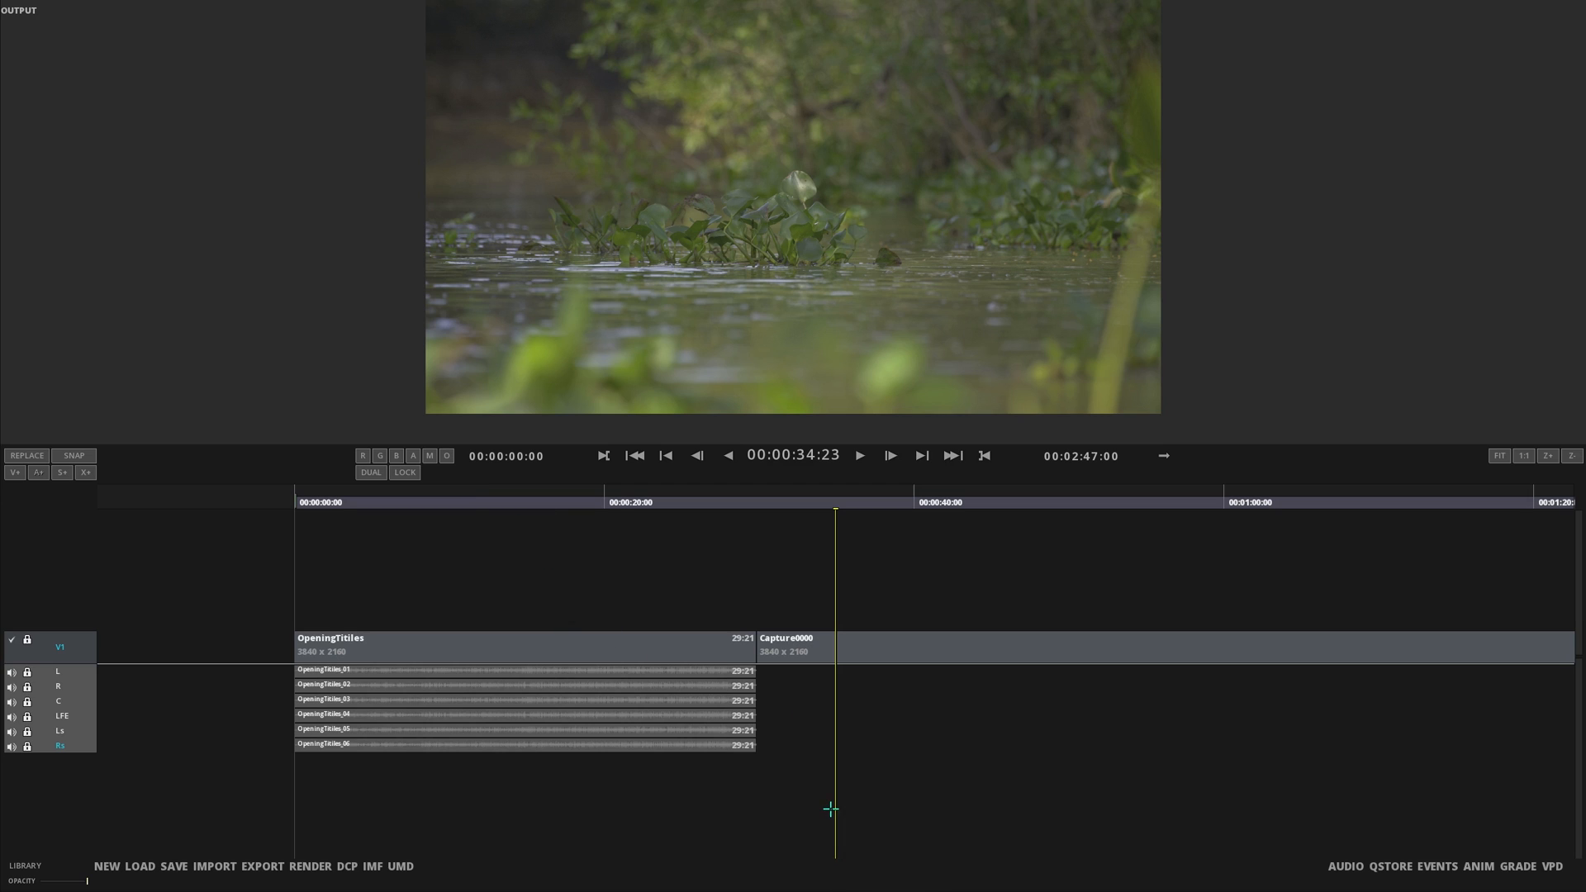
# Step: Play a short section of the OpeningTitiles clip from about 15 seconds in
pyautogui.moveTo(736, 506); pyautogui.dragTo(520, 503)
pyautogui.press('space')
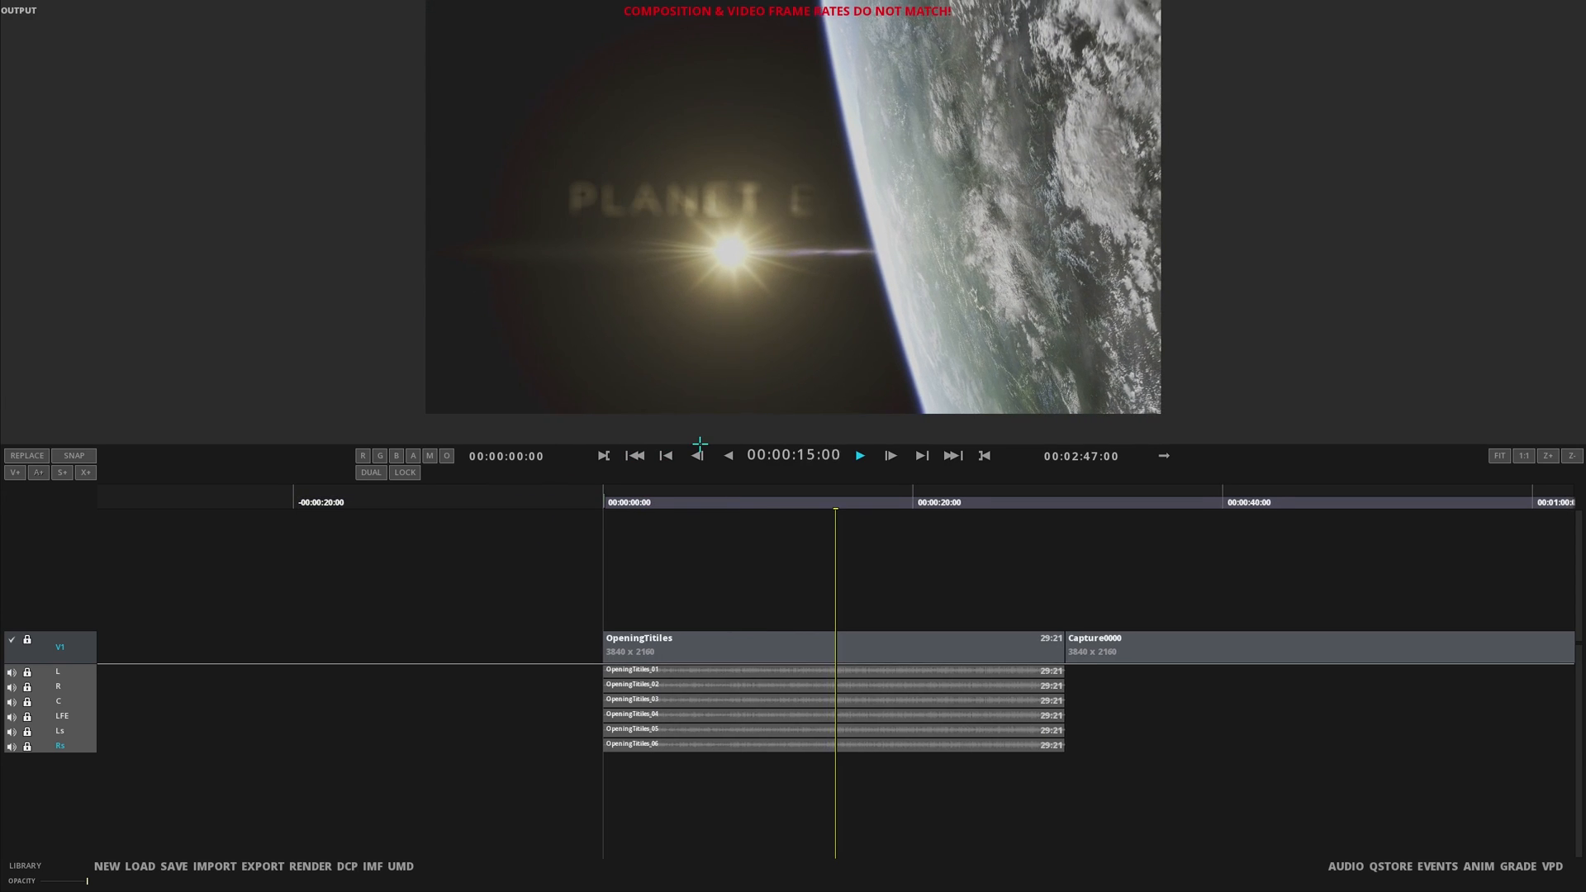
pyautogui.press('space')
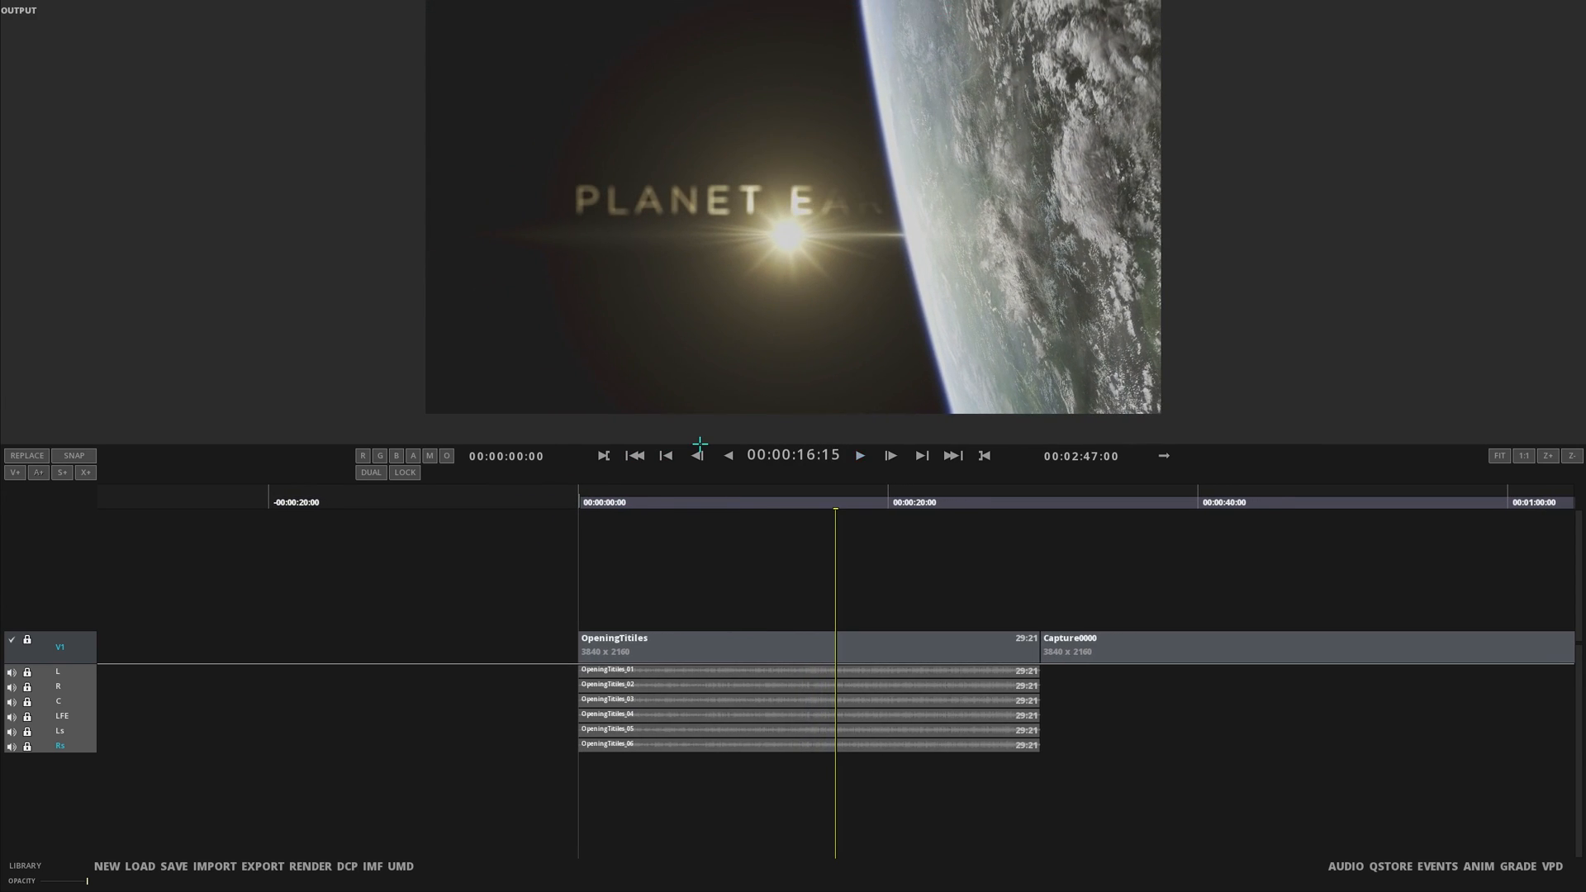
# Step: Check the opening titles' audio levels during playback with the audio meters, and close the meters
pyautogui.press('m')
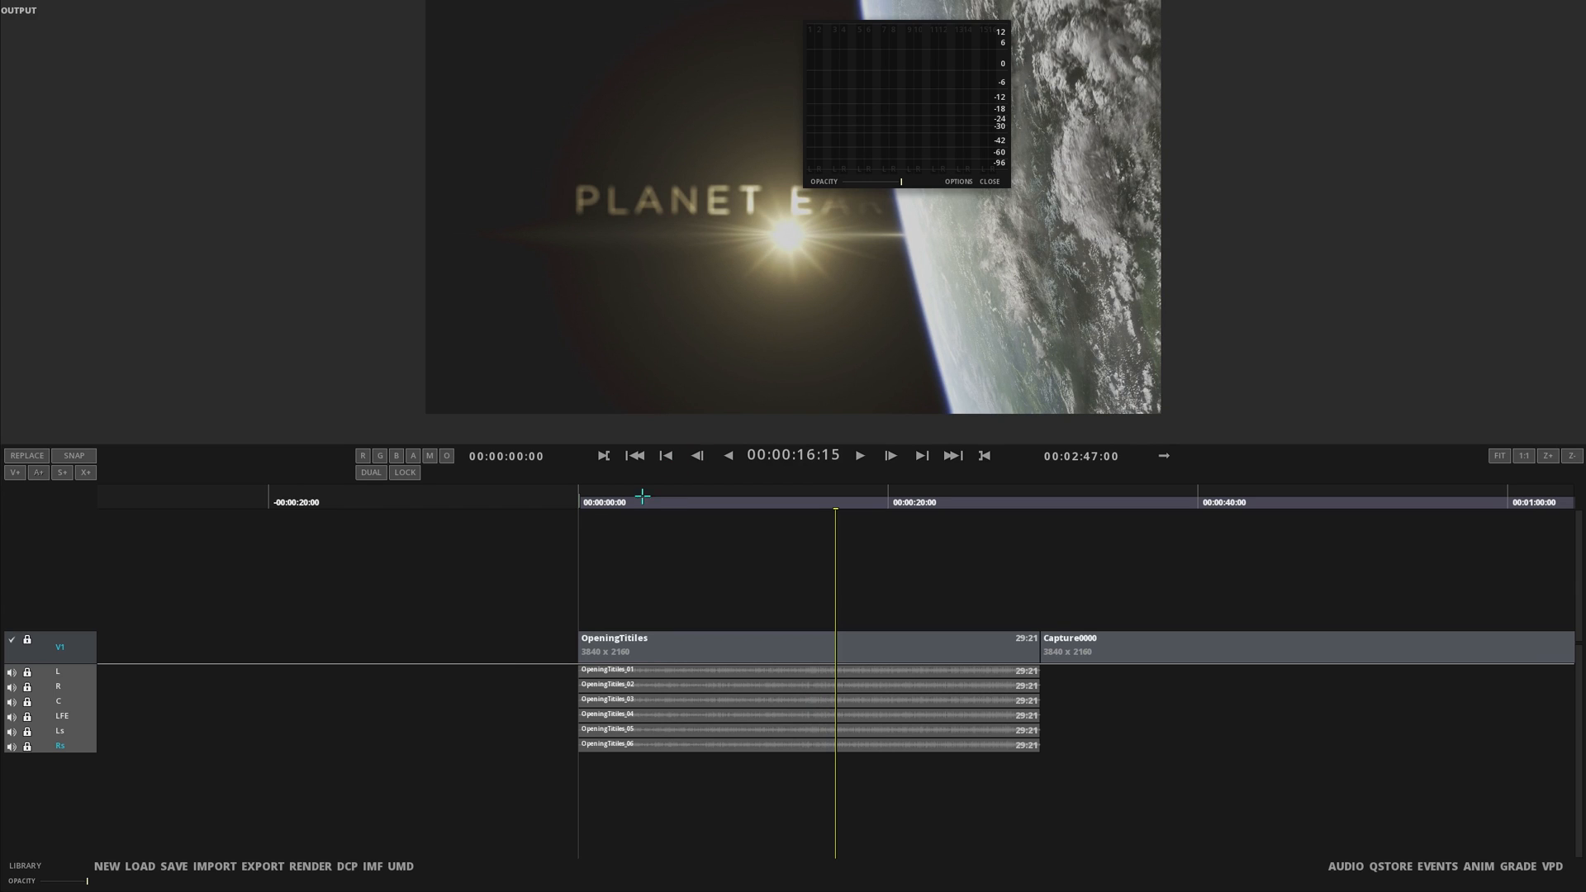
pyautogui.moveTo(831, 576); pyautogui.dragTo(719, 576)
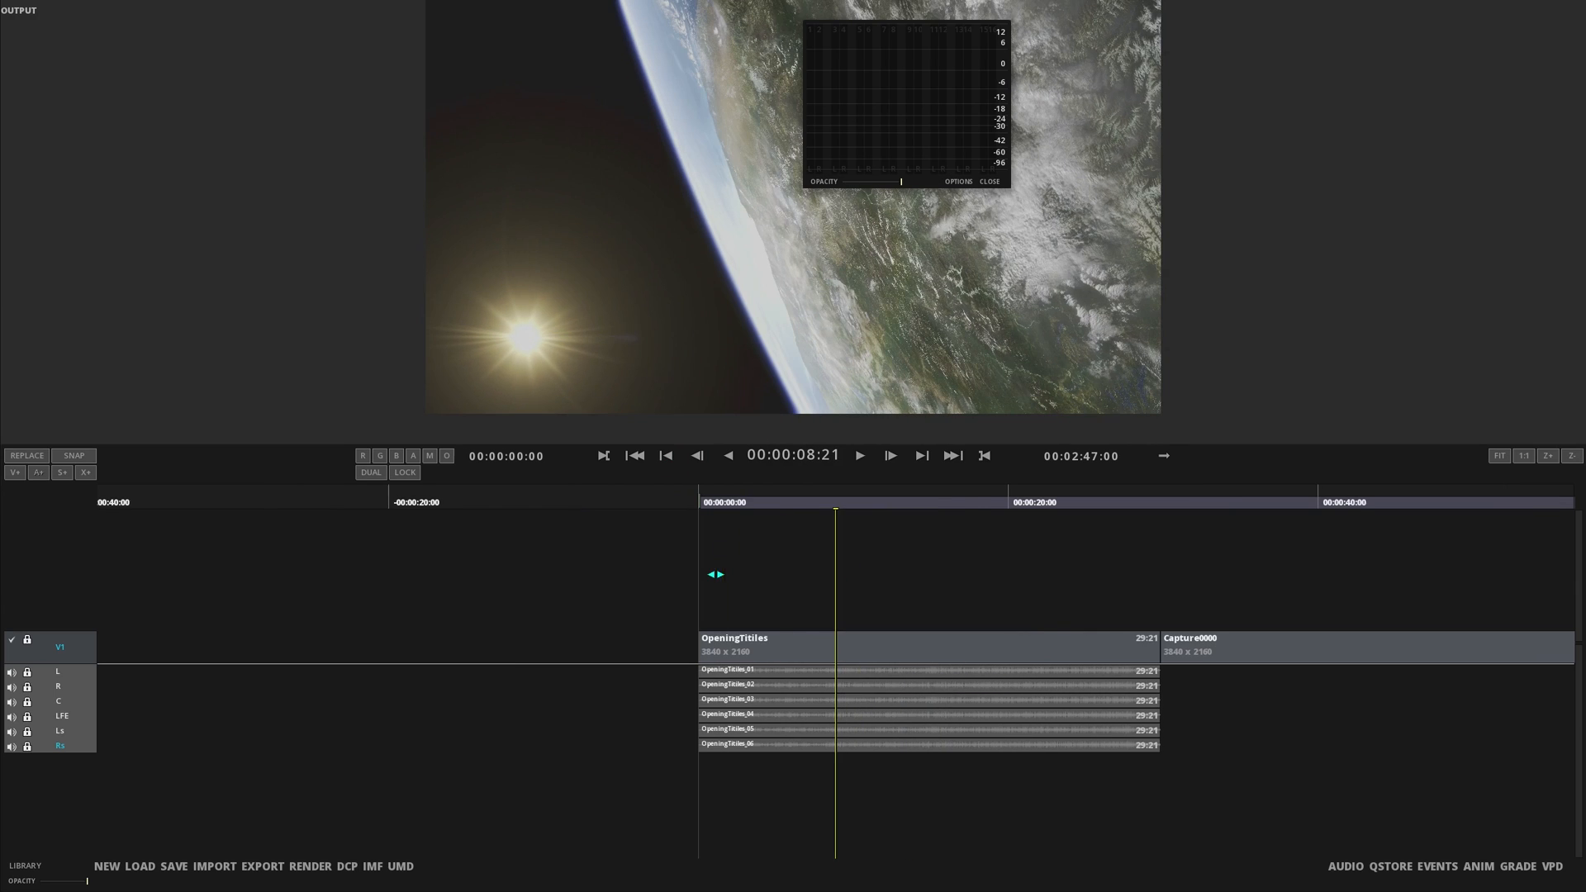
pyautogui.press('space')
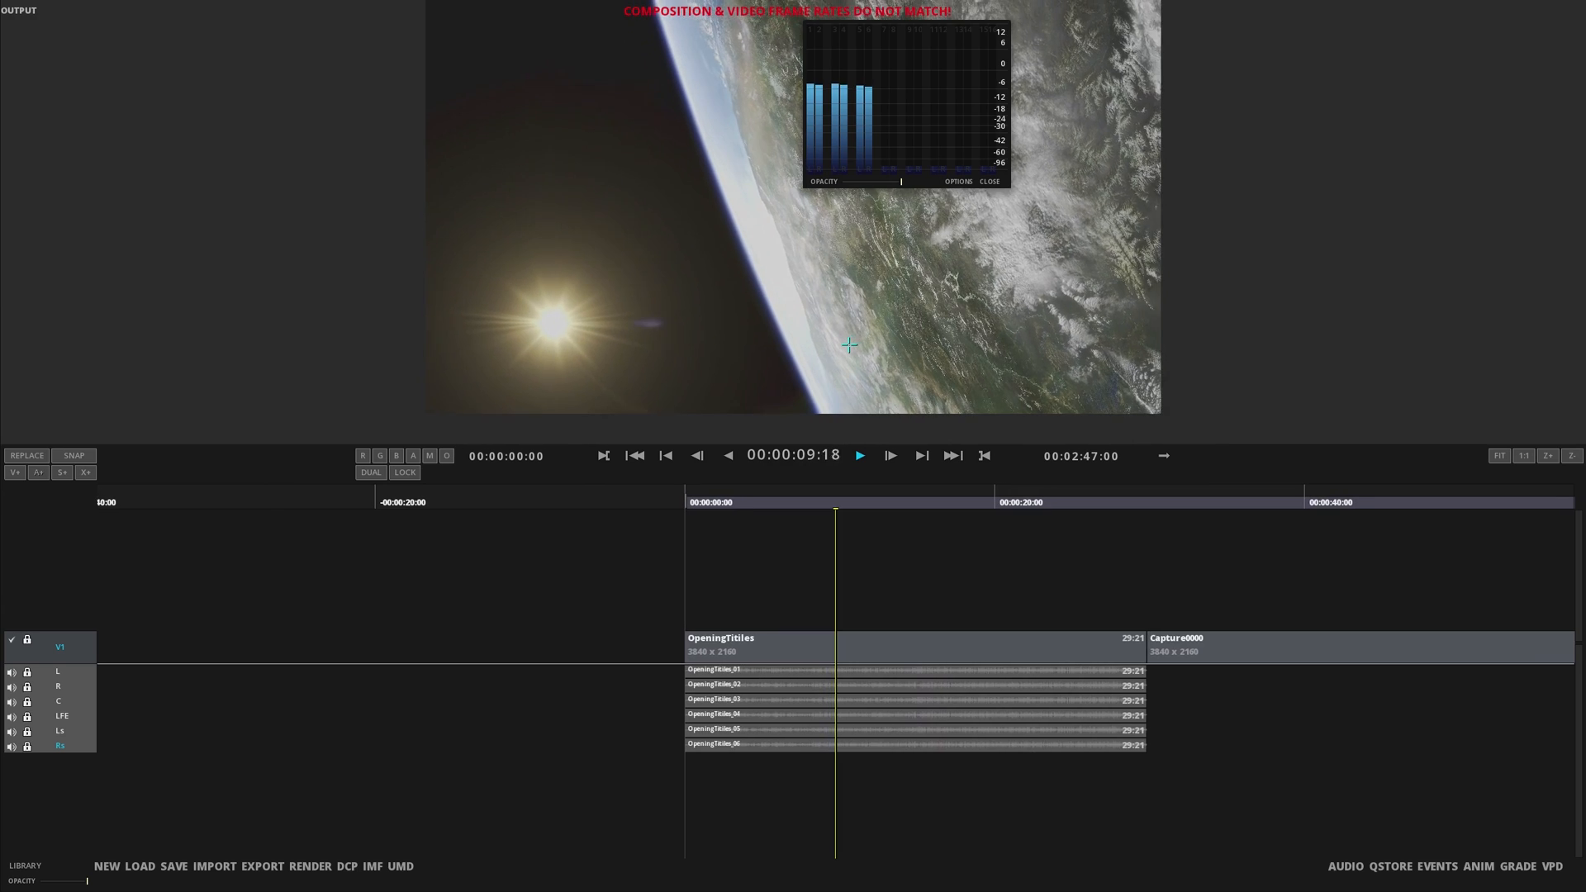
pyautogui.press('space')
pyautogui.moveTo(903, 141); pyautogui.dragTo(1369, 180)
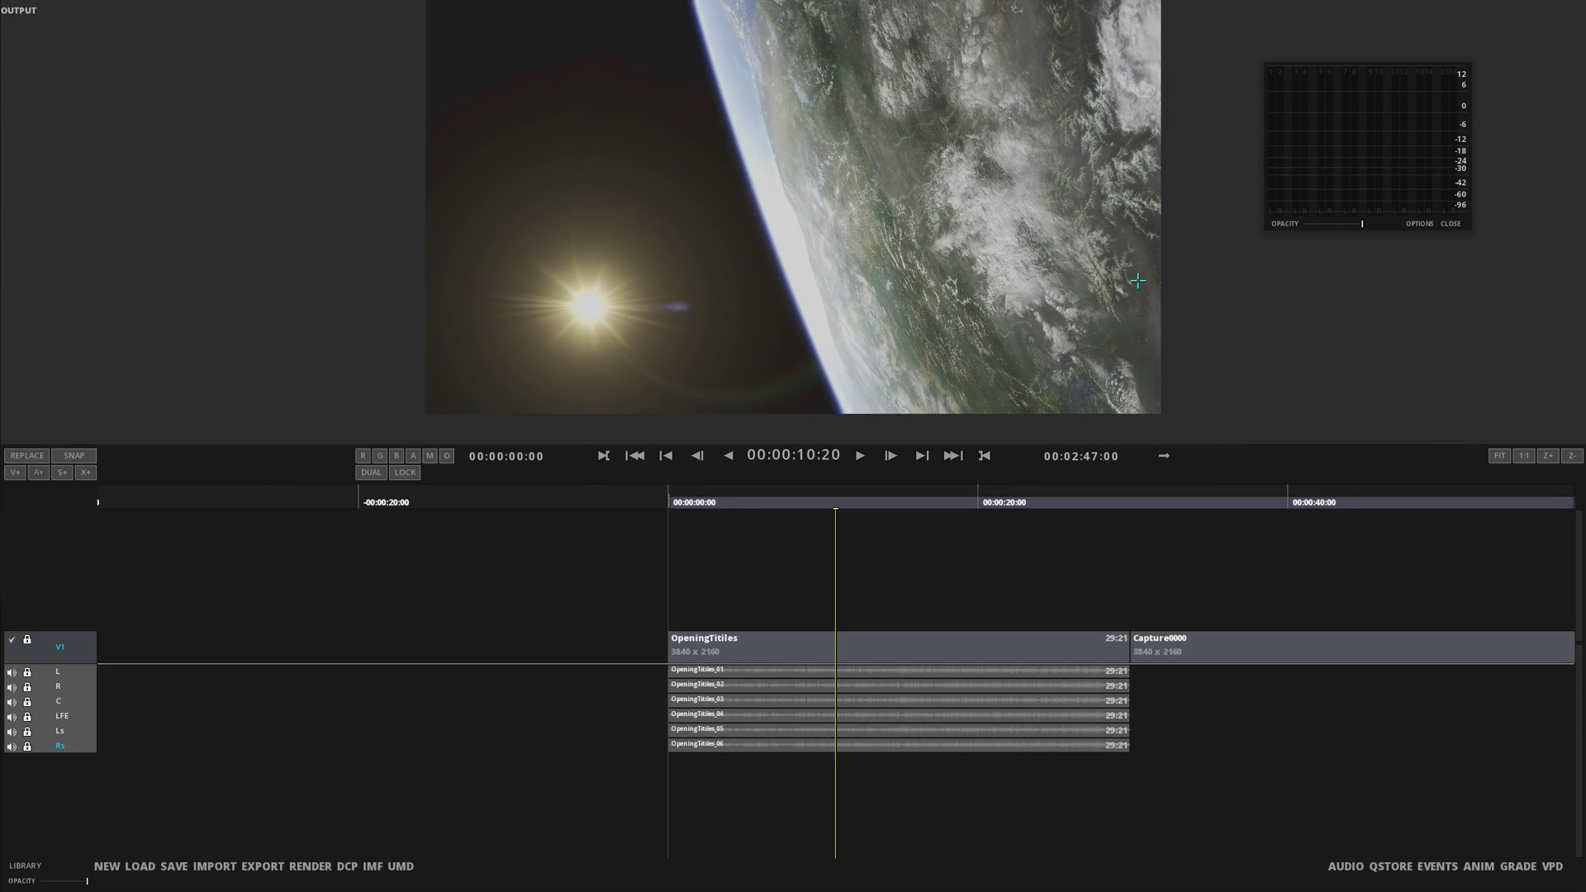
pyautogui.click(1459, 223)
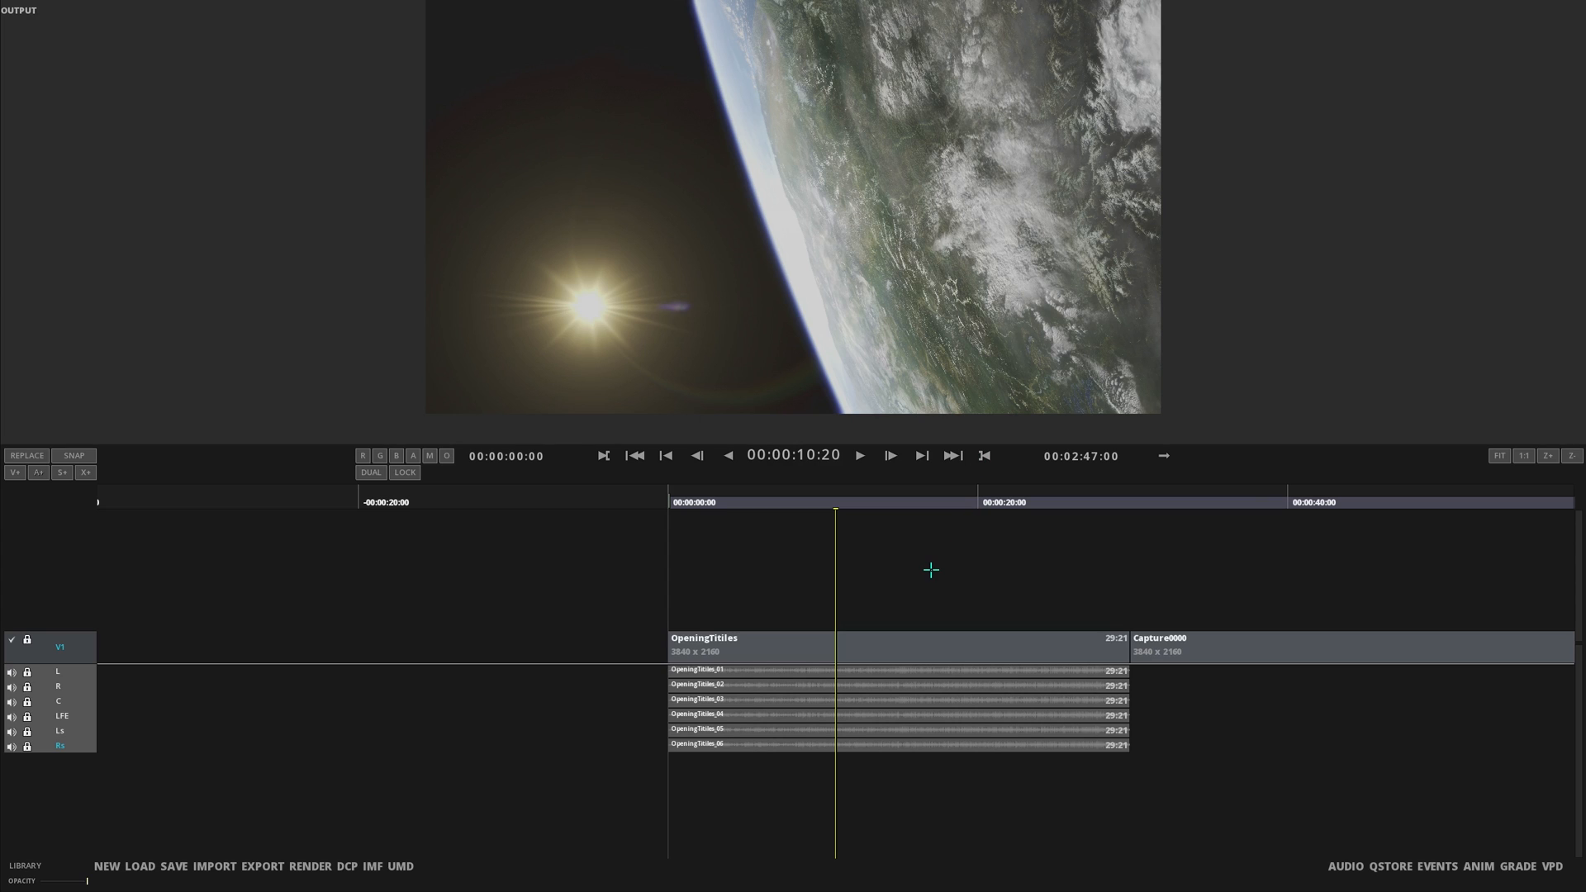
# Step: Trim the end of the Capture0000 clip to a 30:04 duration and end the composition at 00:01:00:00
pyautogui.scroll(-3, 895, 538)
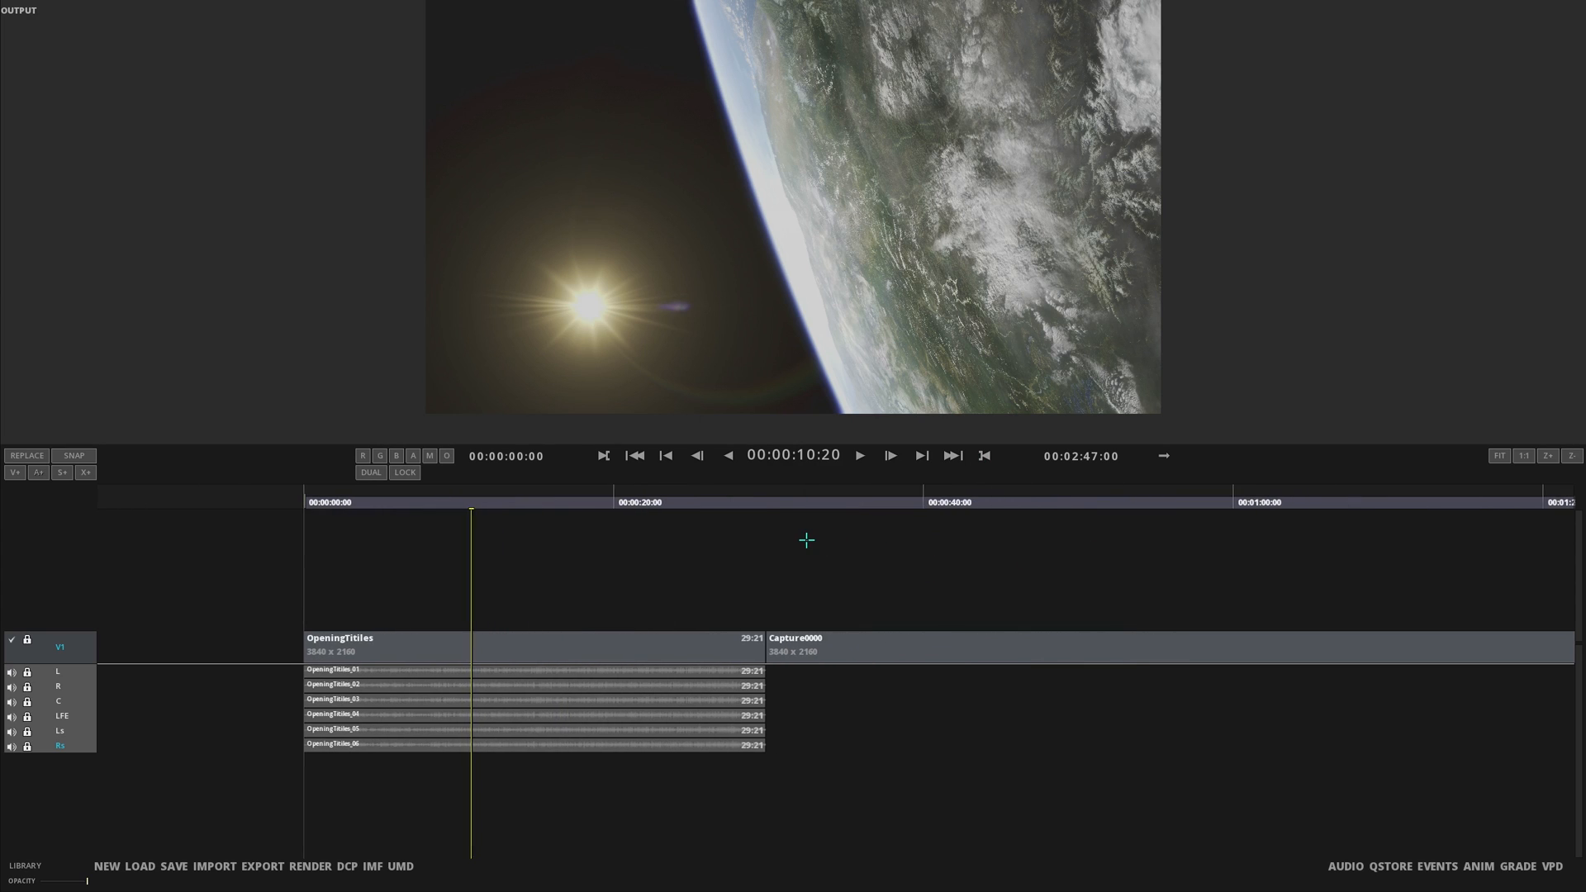
pyautogui.moveTo(1079, 559); pyautogui.dragTo(840, 557)
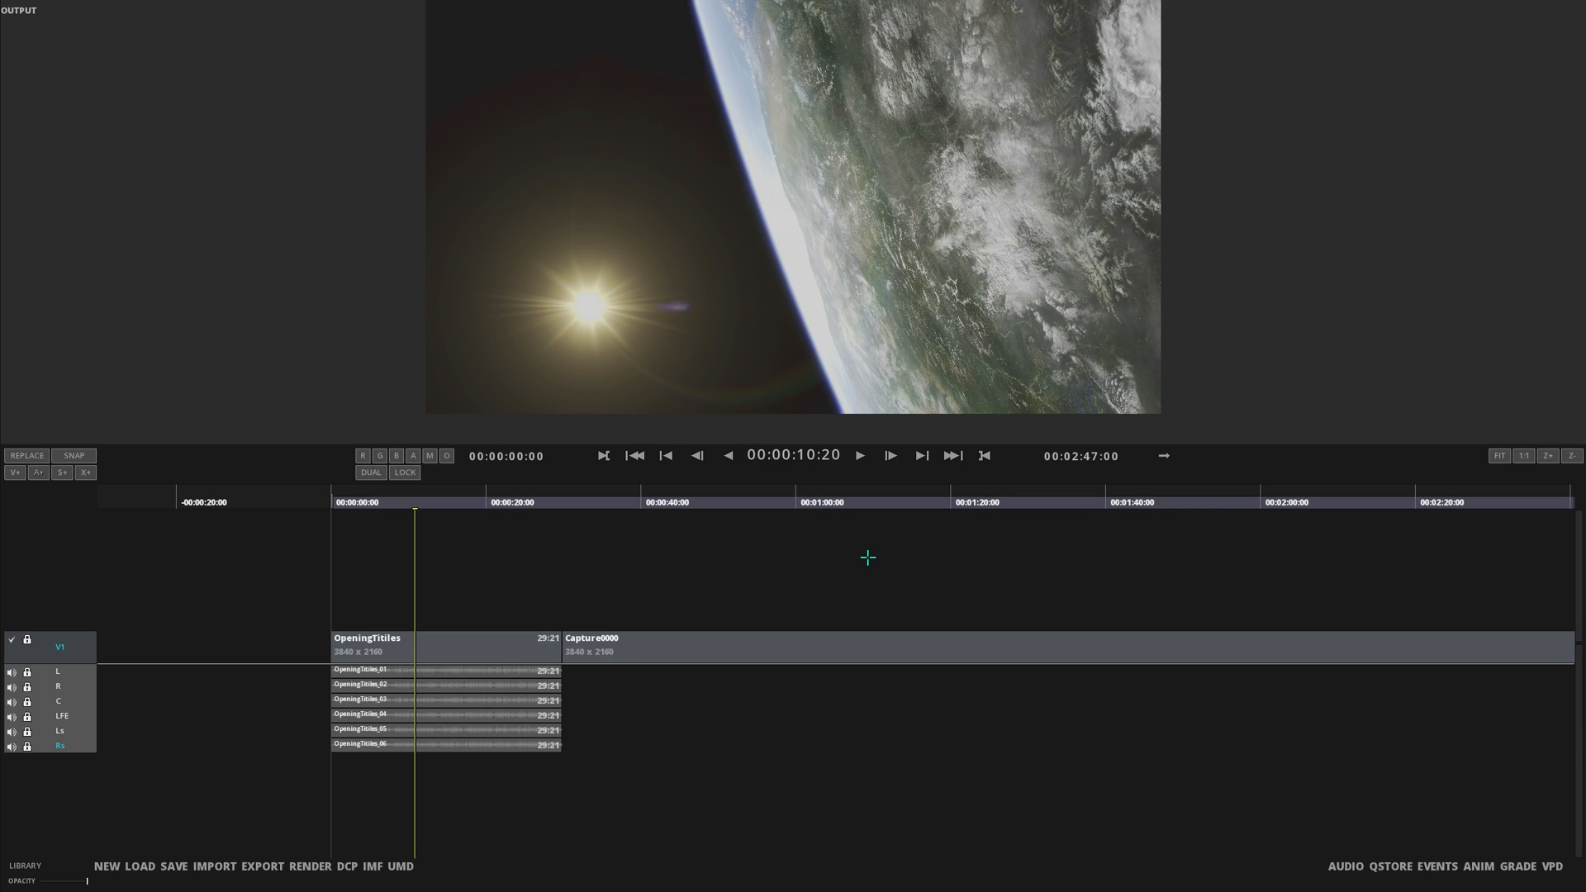
pyautogui.moveTo(583, 502); pyautogui.dragTo(869, 505)
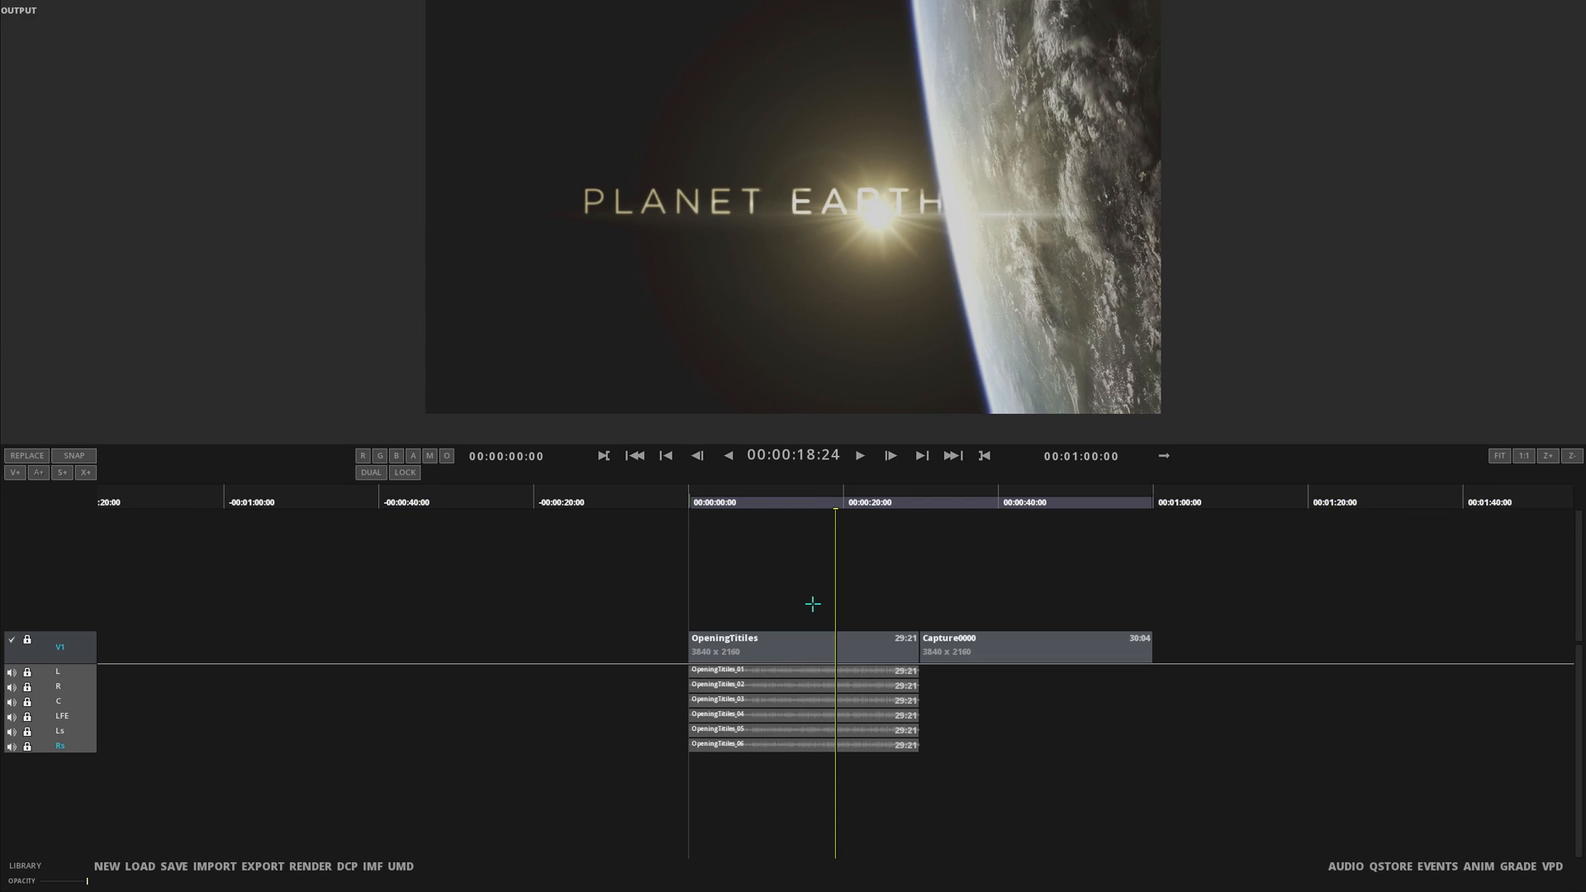
# Step: Set the composition's mastering display to the ITU-R BT.2100 HLG 1000nits template
pyautogui.moveTo(834, 574); pyautogui.dragTo(1009, 577)
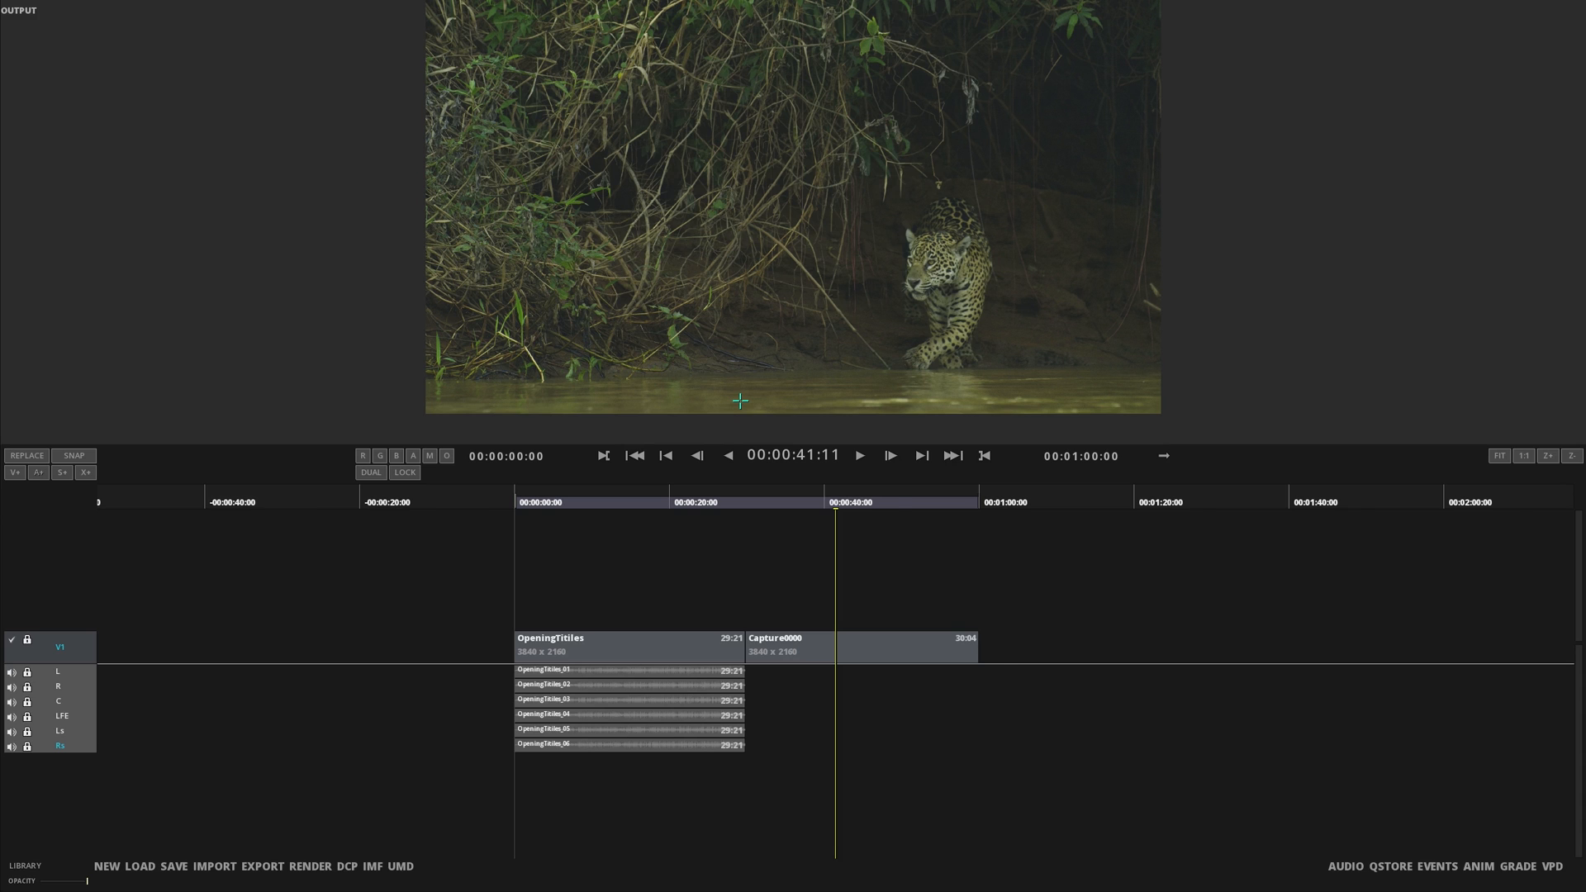
pyautogui.moveTo(740, 400); pyautogui.dragTo(787, 335)
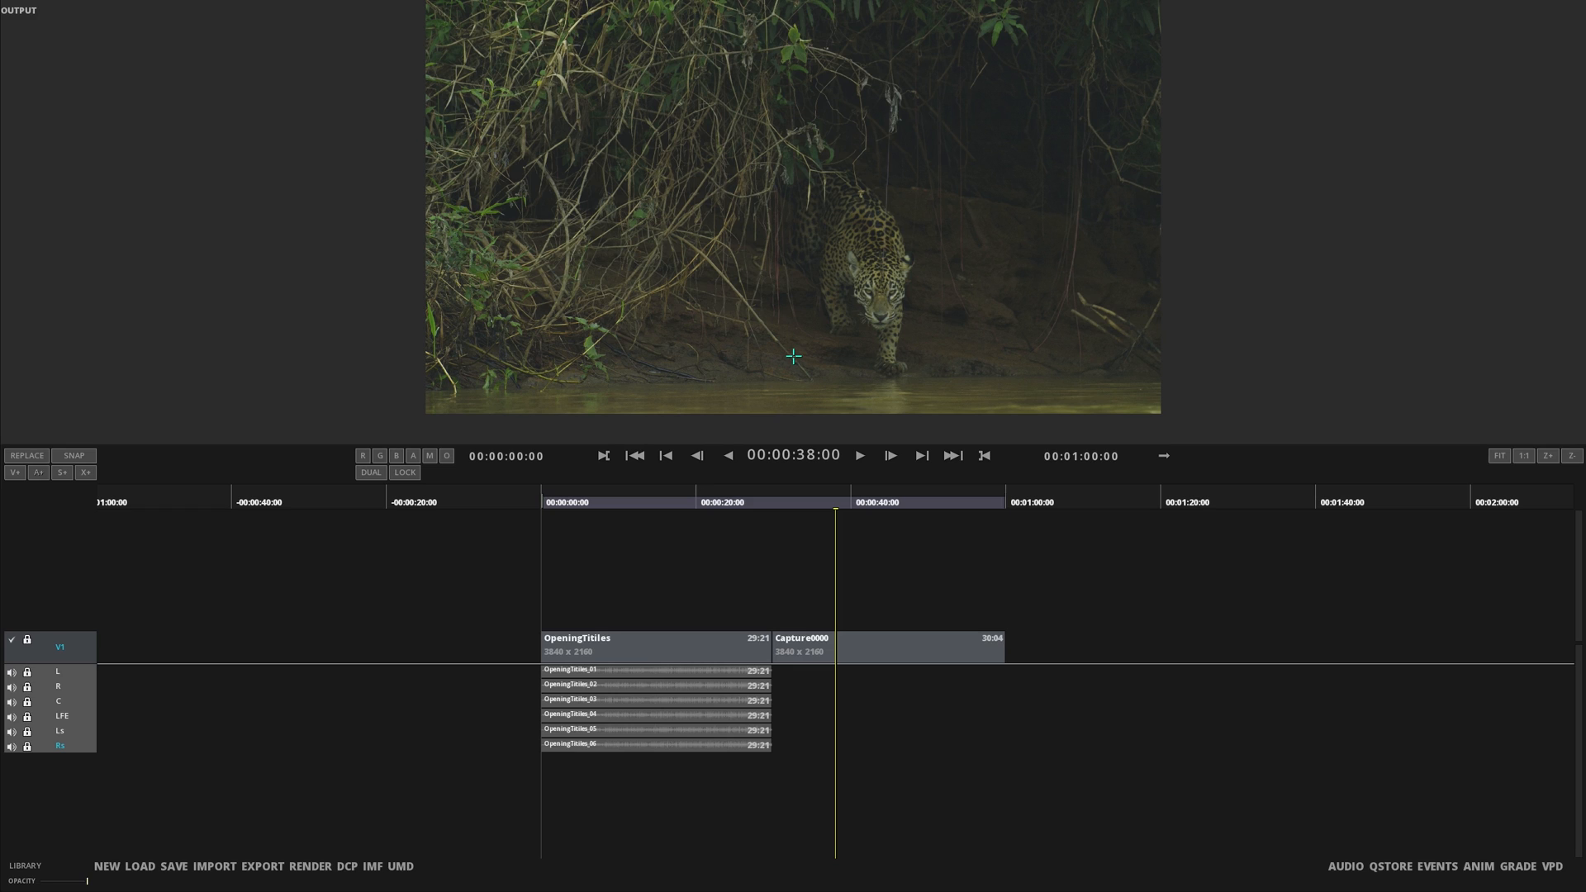
pyautogui.rightClick(793, 356)
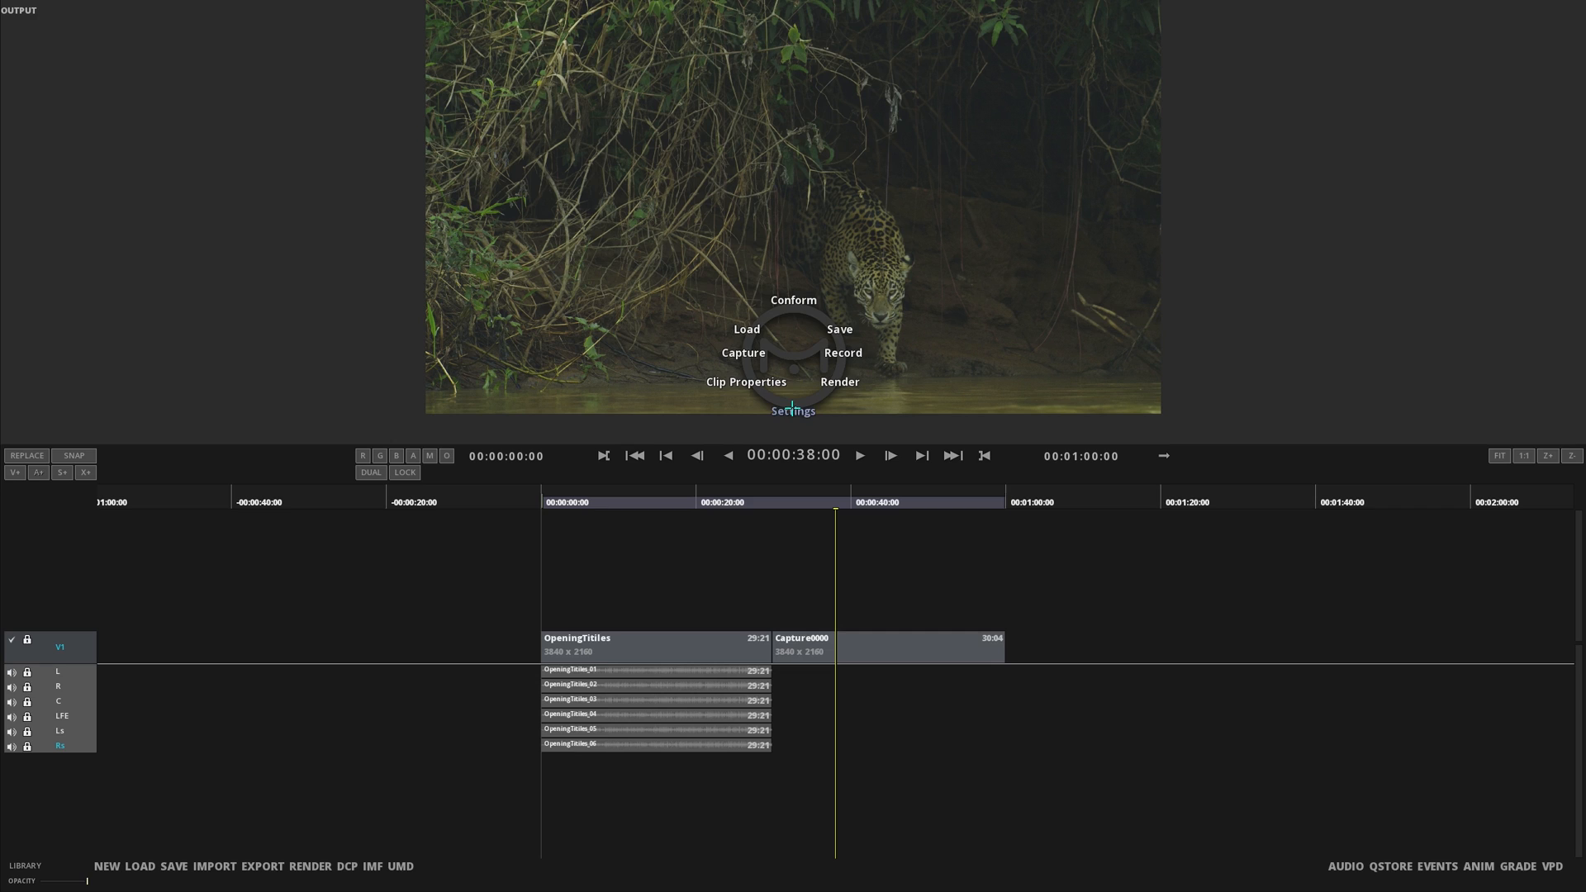
pyautogui.click(792, 408)
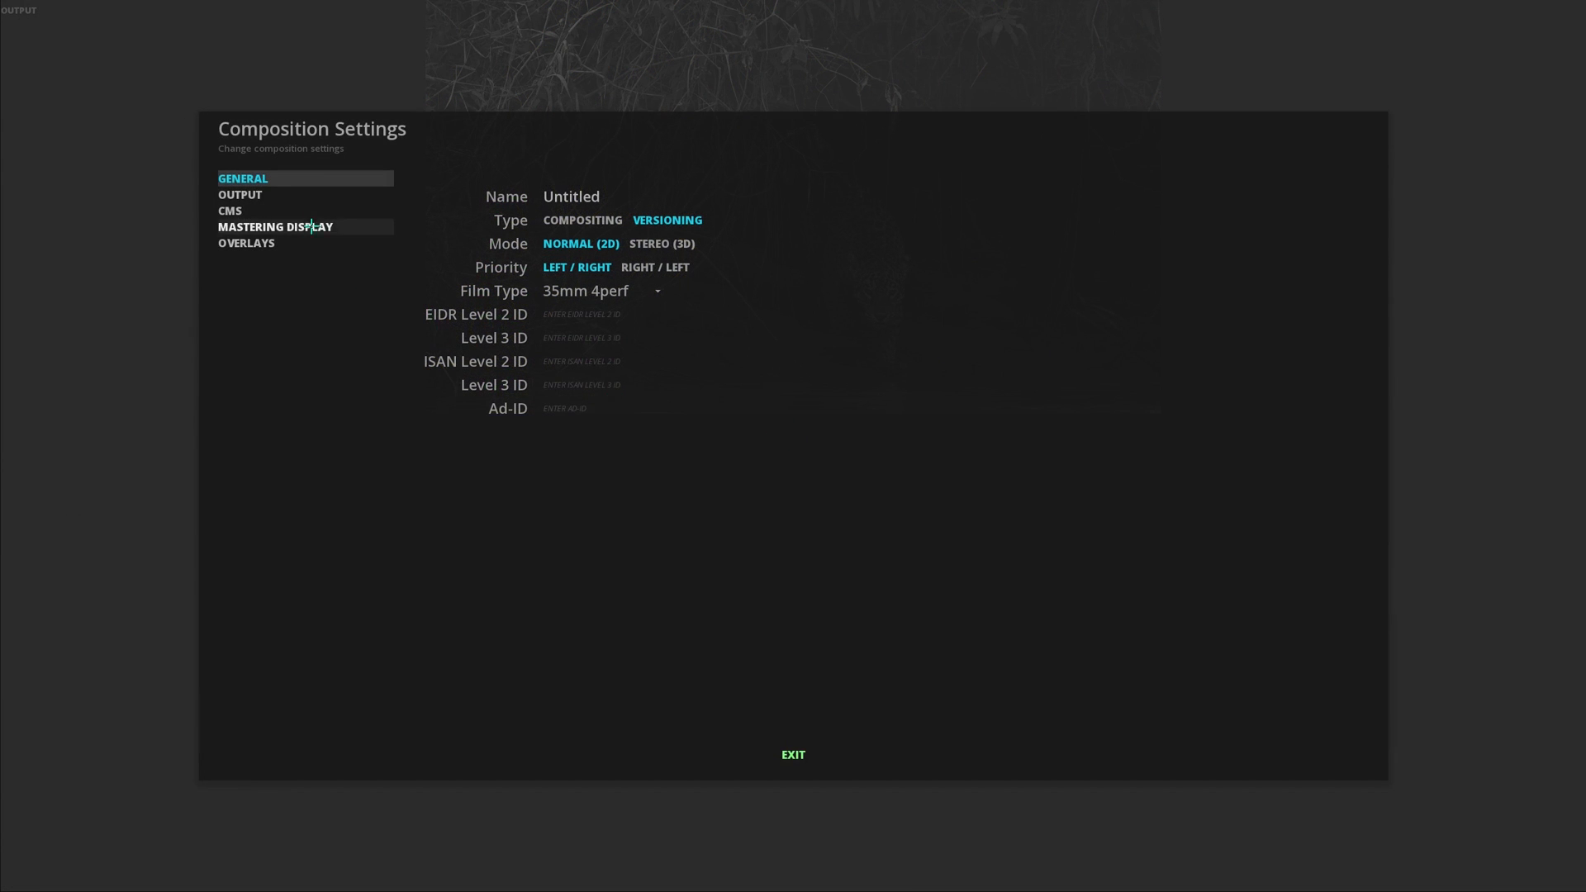
pyautogui.click(311, 226)
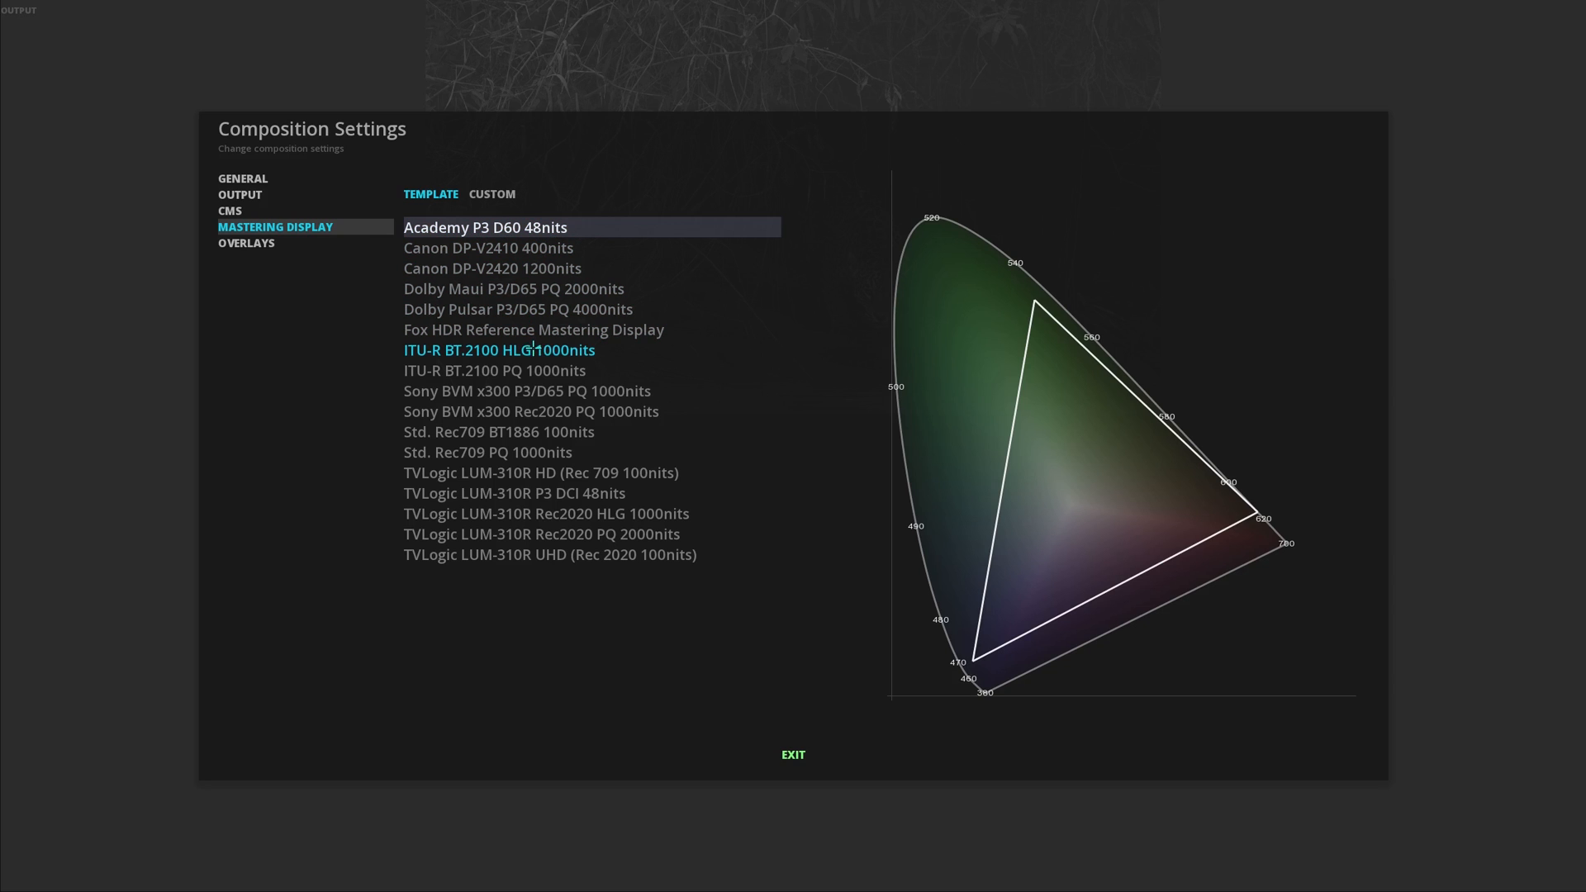
pyautogui.click(579, 349)
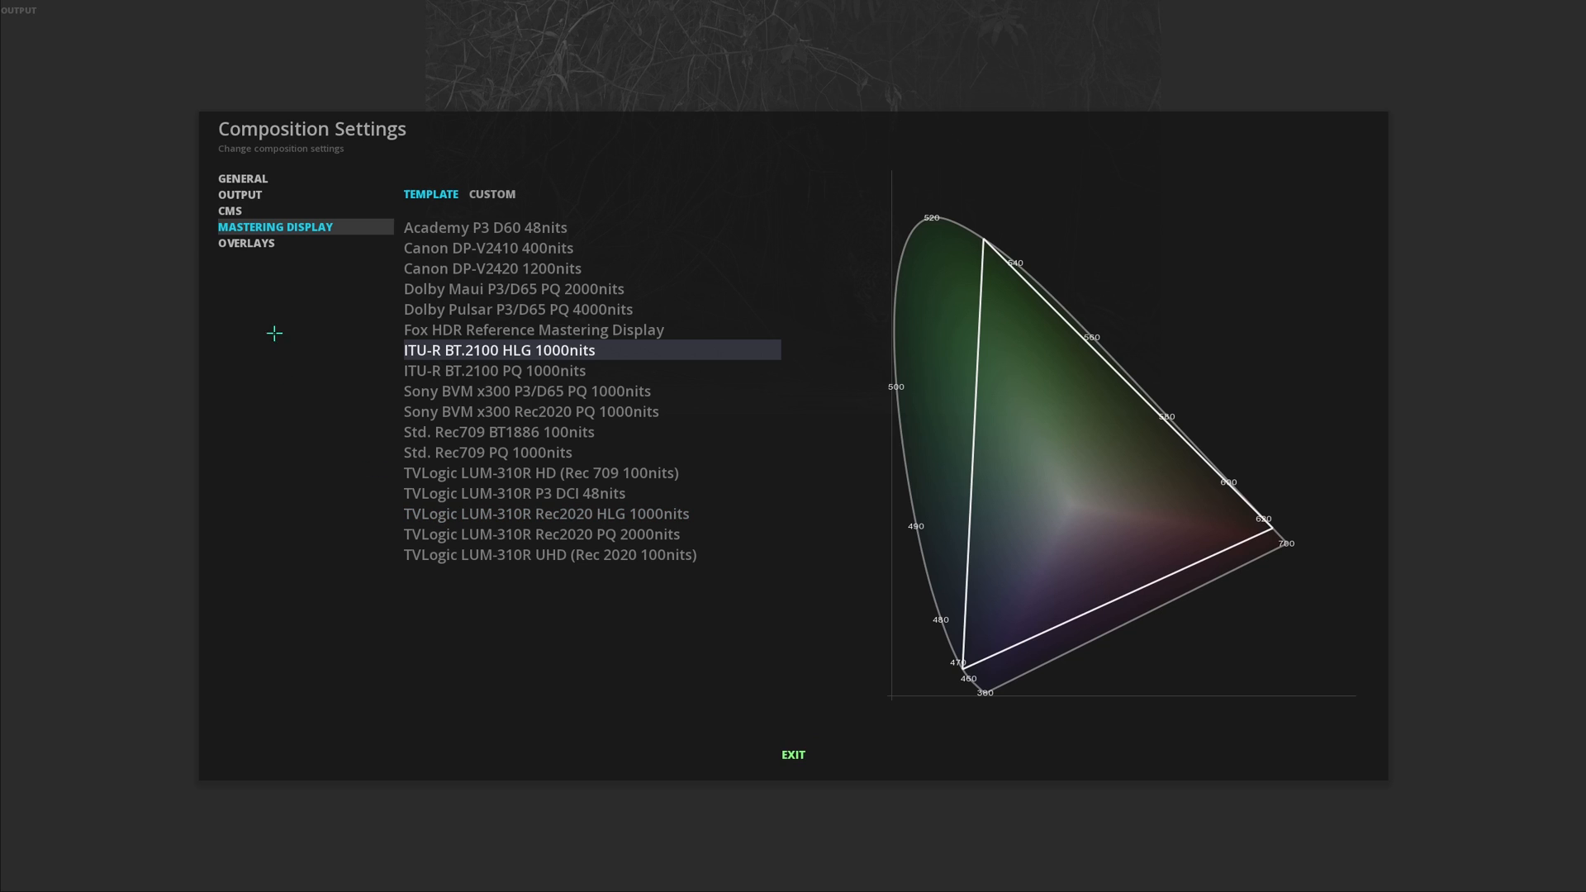
# Step: Compare the ACES and MTCMS color management systems in the composition settings, and return the system to Native
pyautogui.click(280, 211)
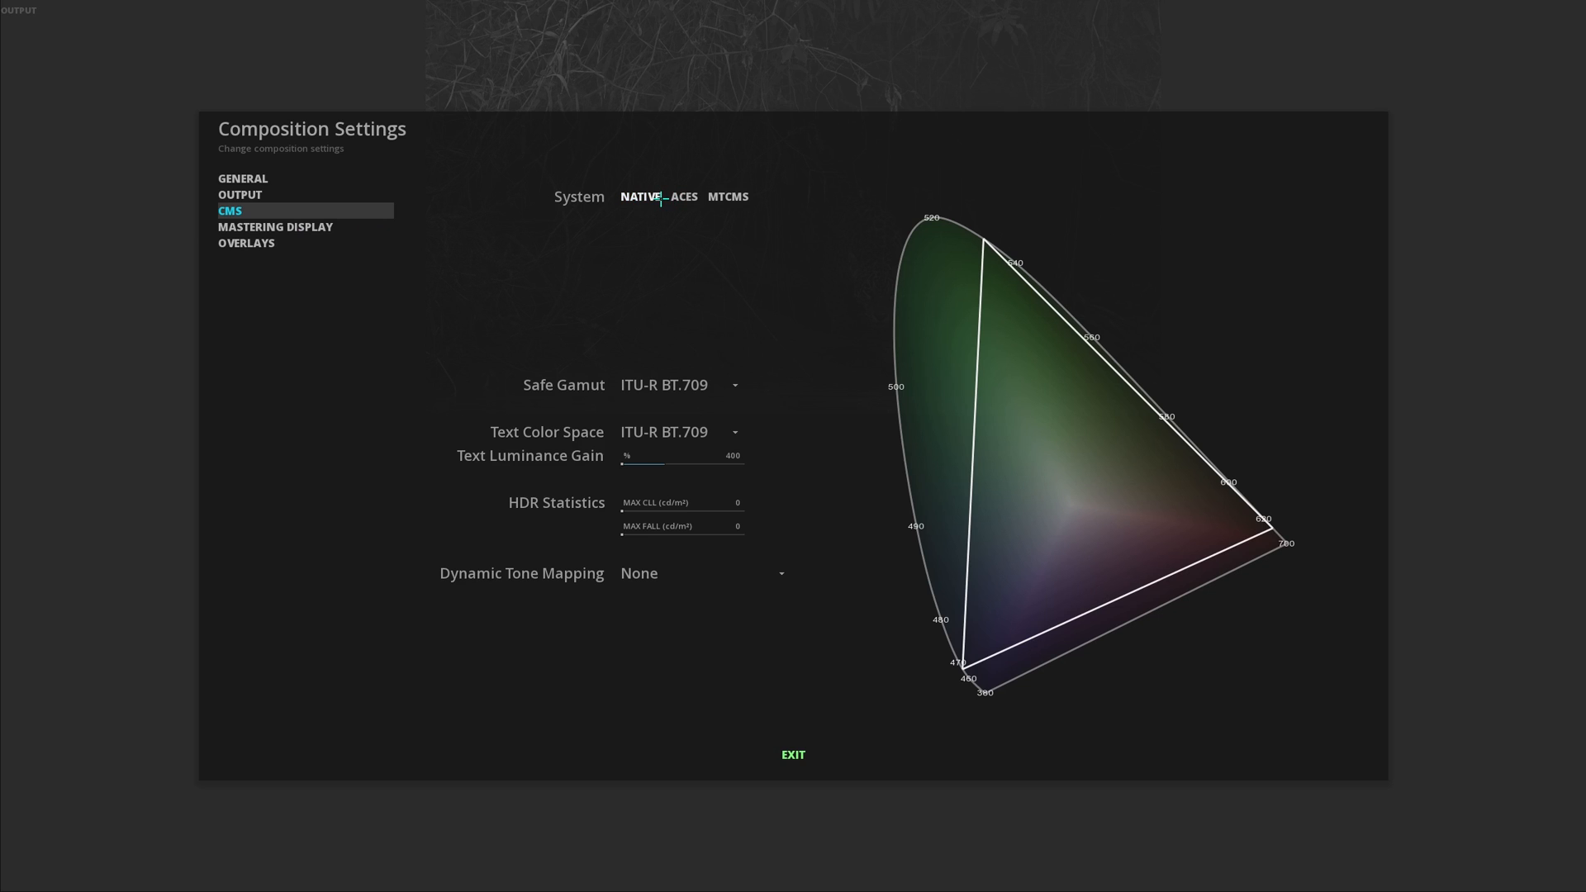
pyautogui.click(681, 196)
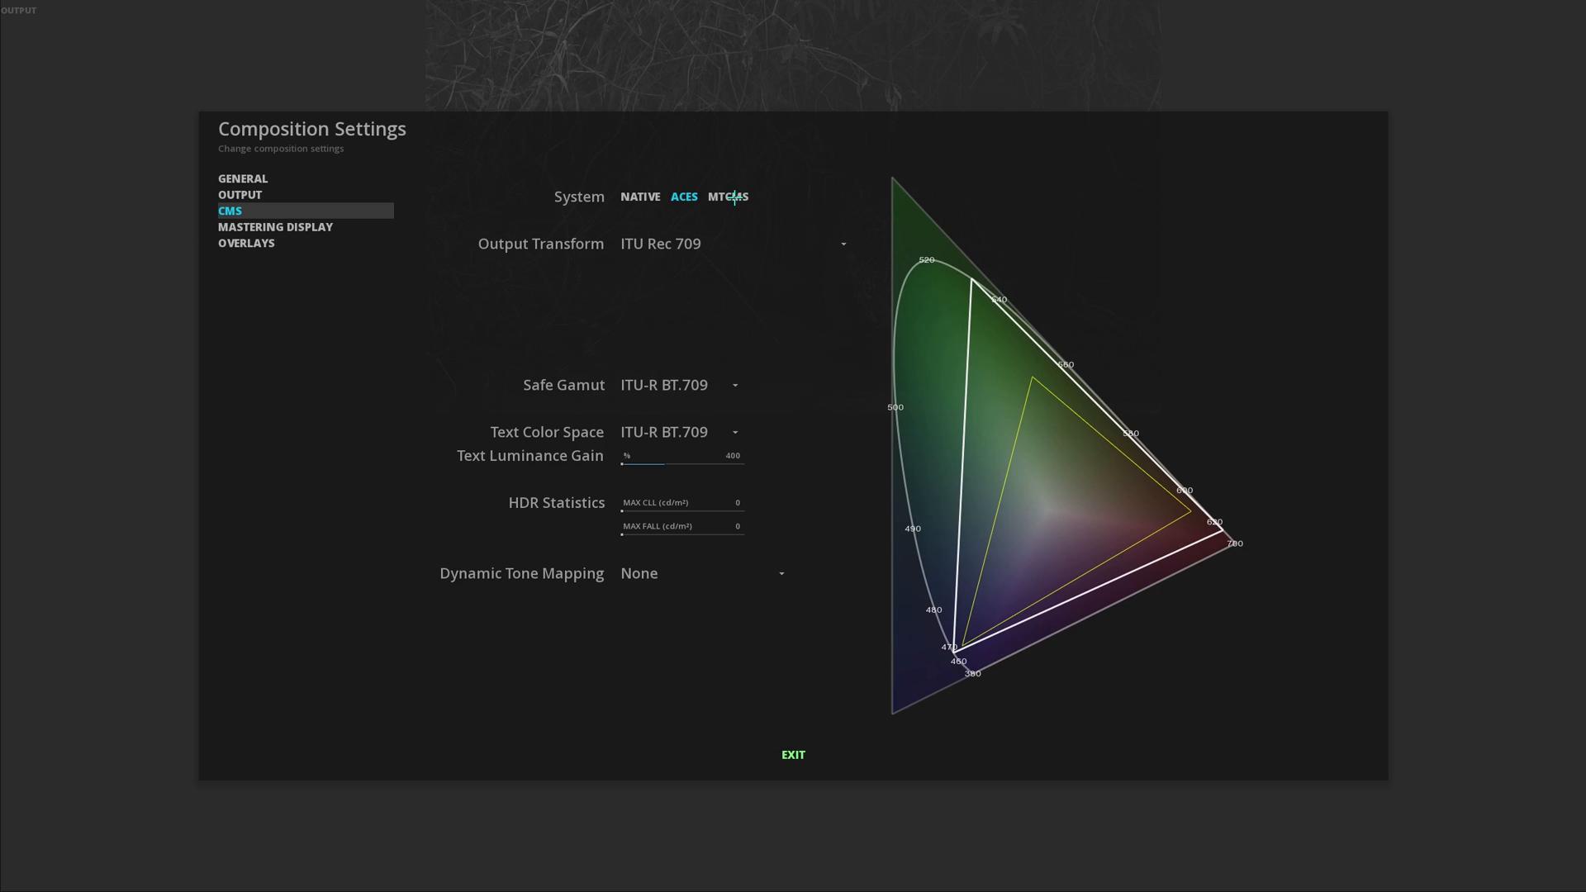
pyautogui.click(735, 197)
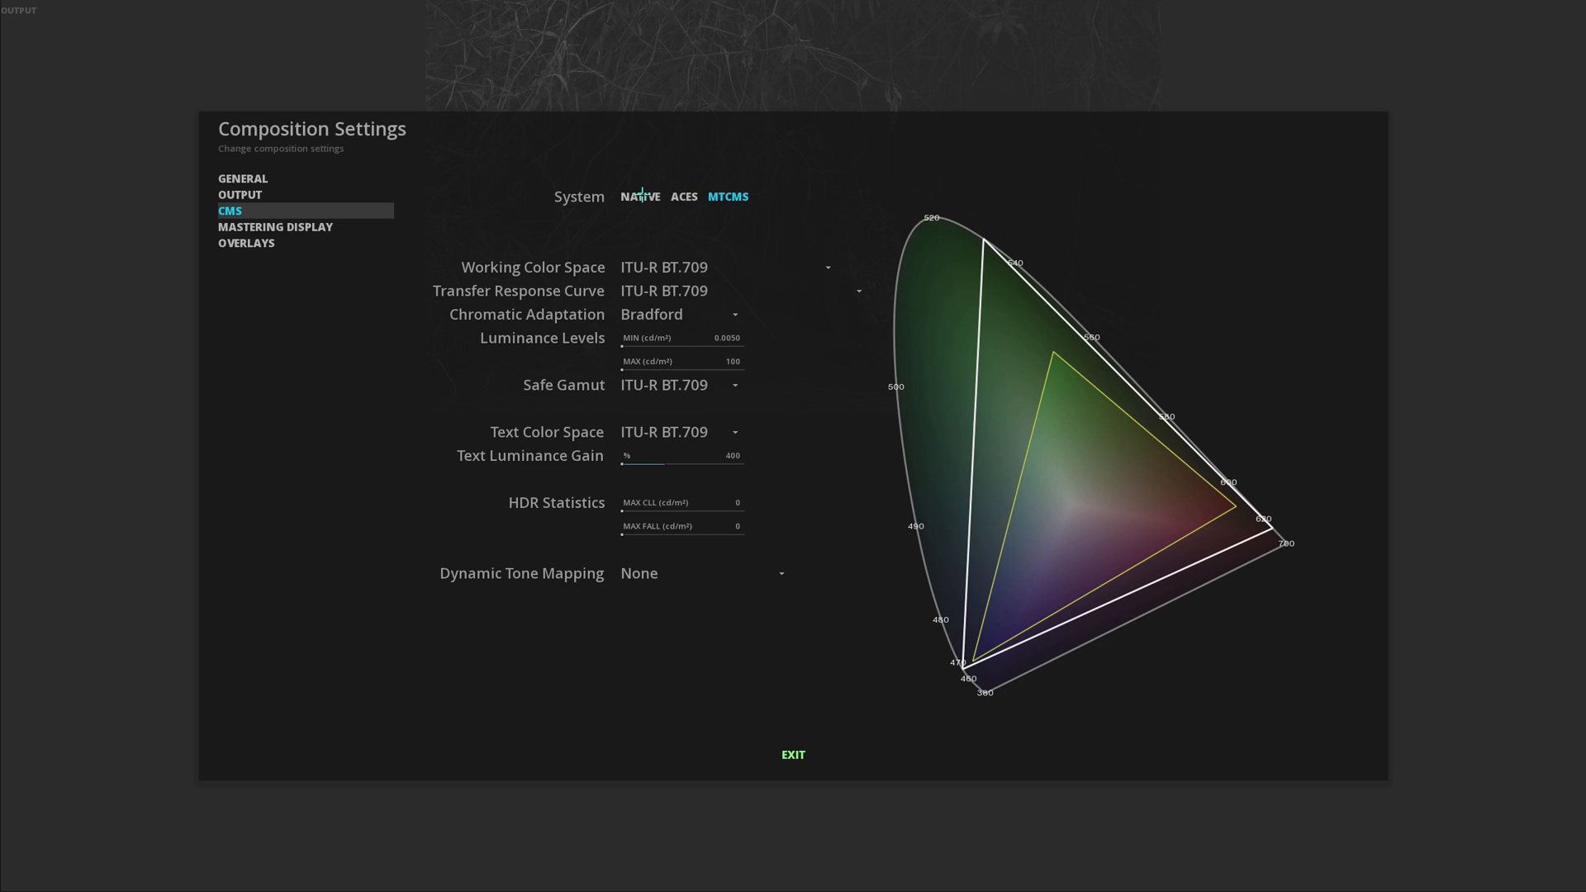
pyautogui.click(642, 195)
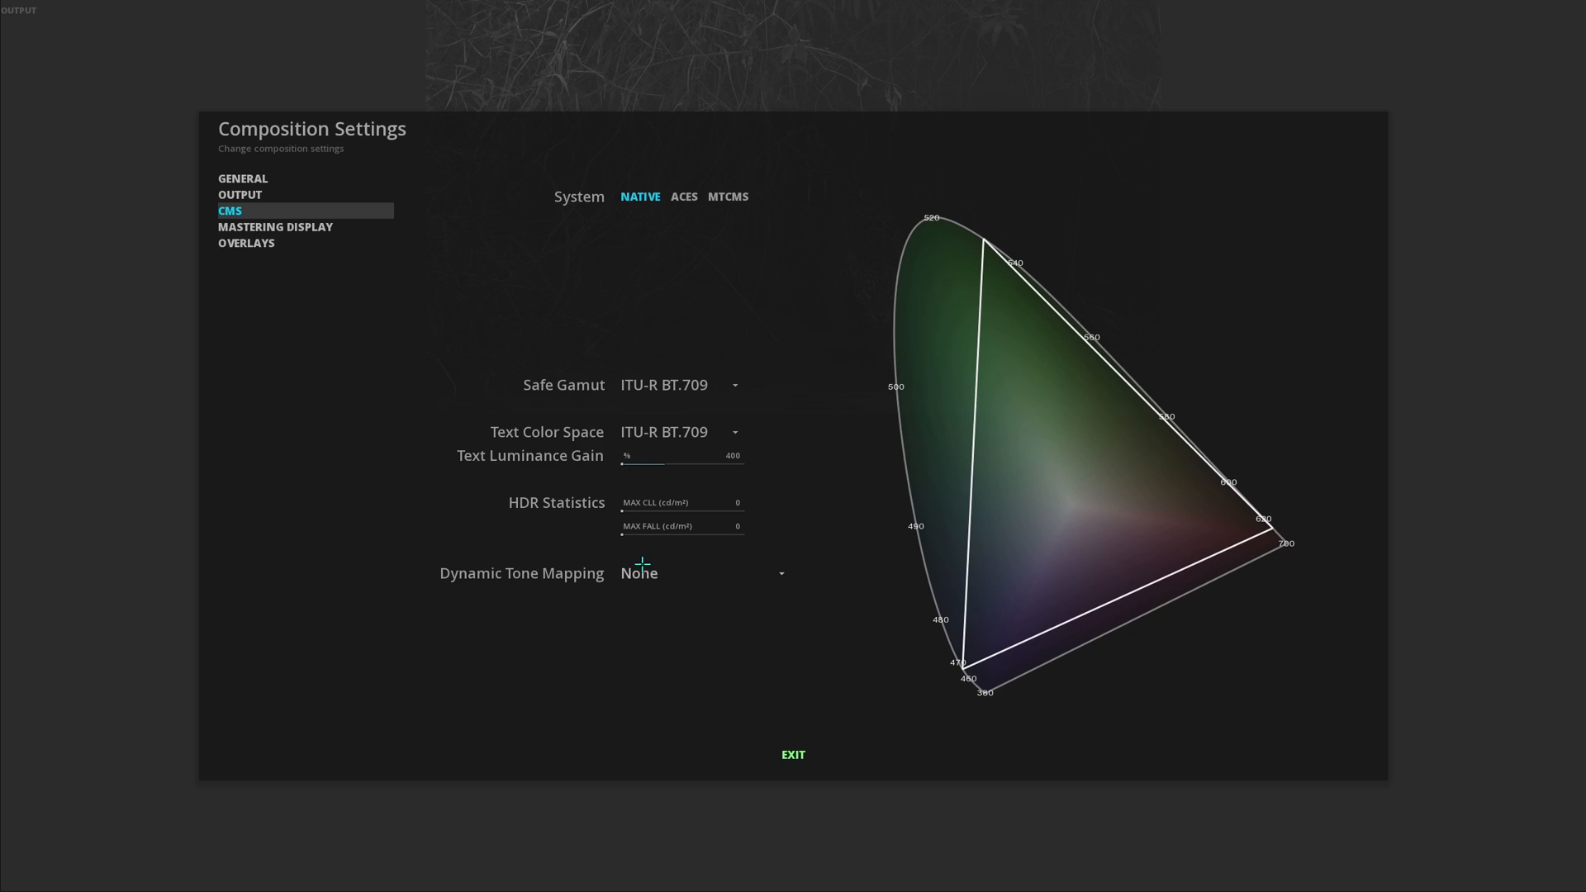
# Step: View the dynamic tone mapping options without changing the selection, and close the composition settings
pyautogui.click(725, 577)
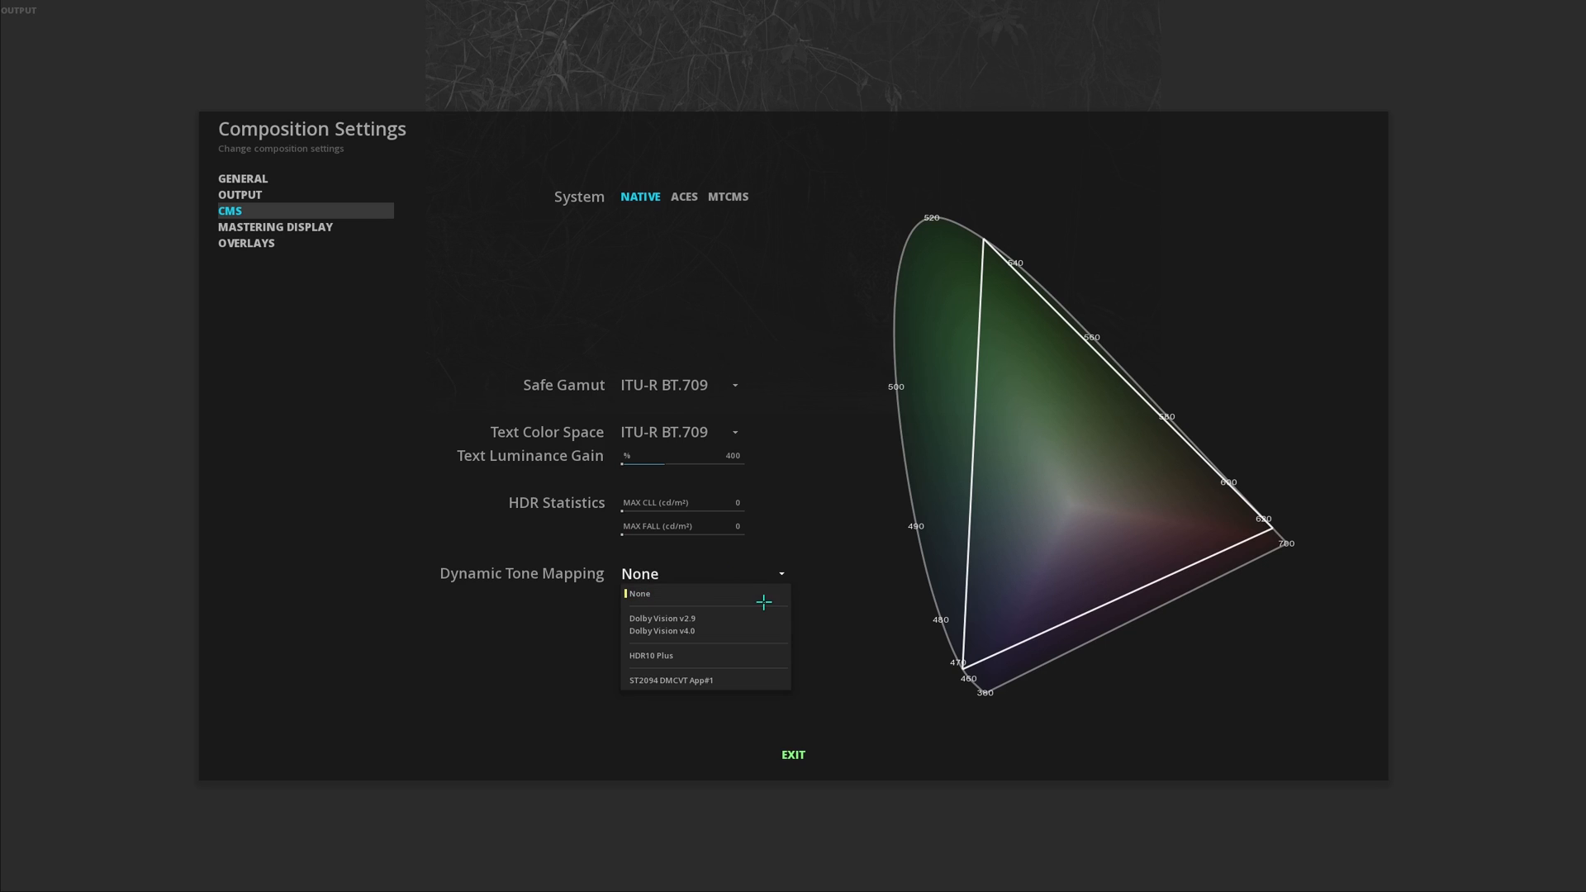
pyautogui.click(762, 547)
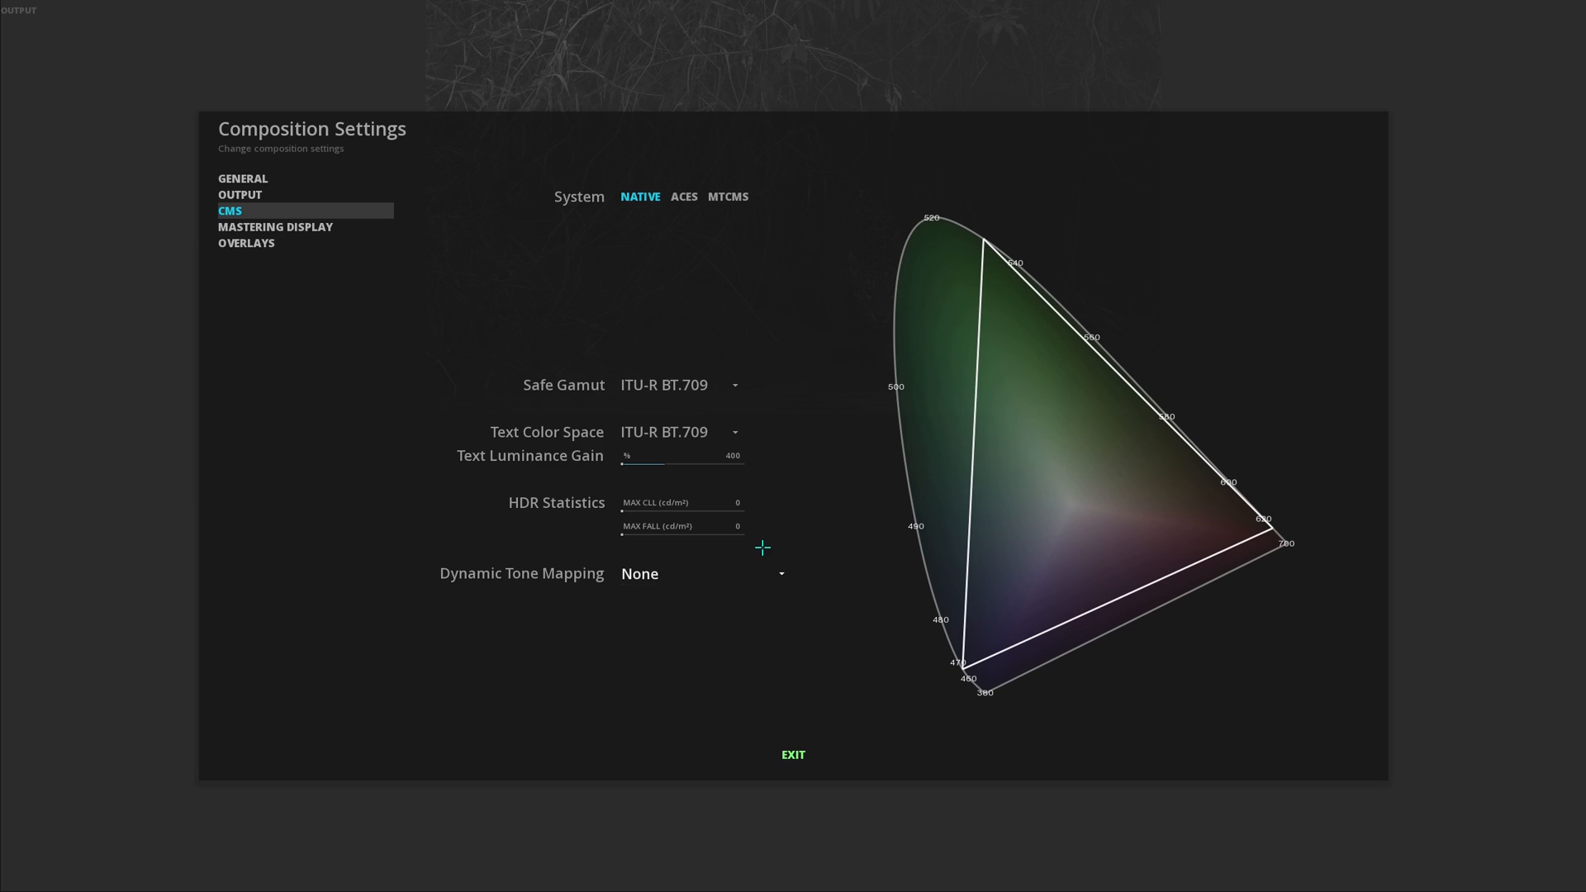
pyautogui.click(794, 754)
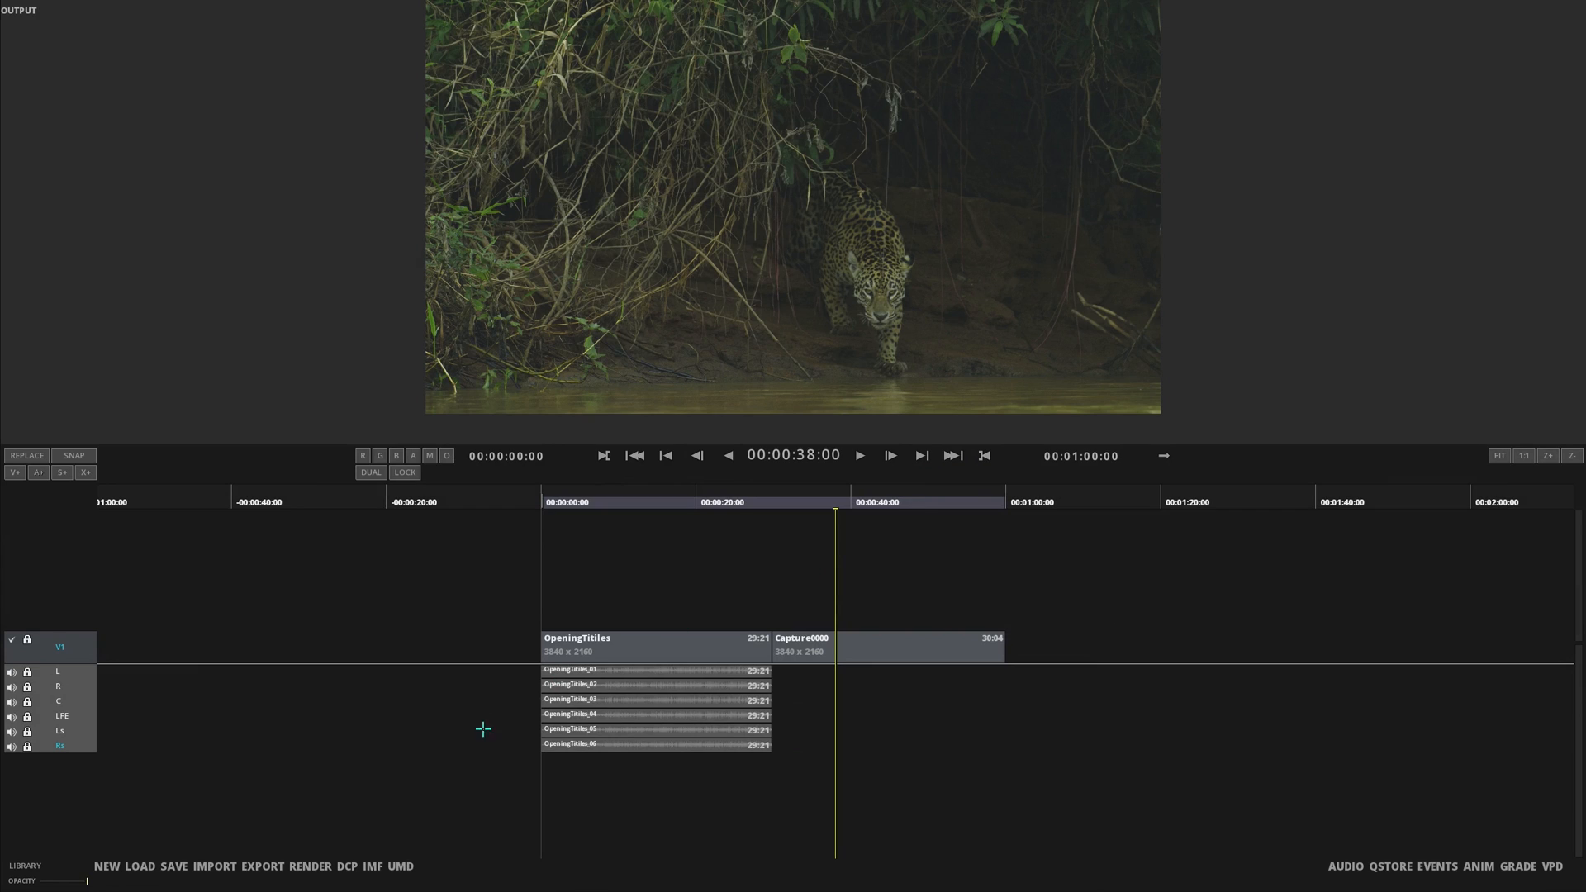
# Step: Start an IMF package export and set its application type to SMPTE TSP2121-1 DPP Apple ProRes
pyautogui.click(371, 866)
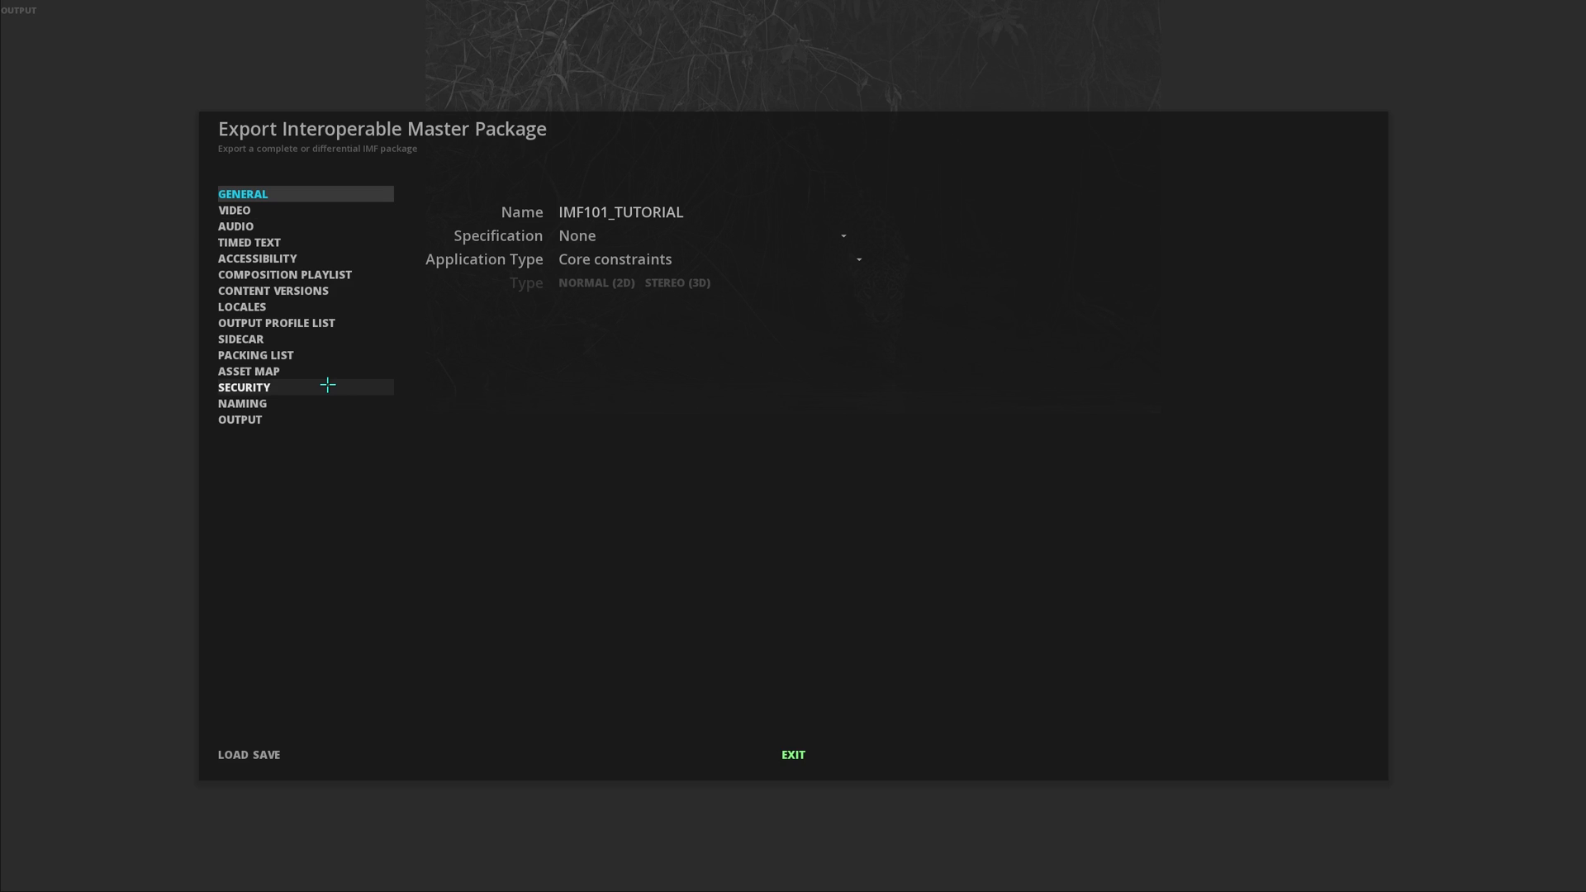
pyautogui.click(662, 261)
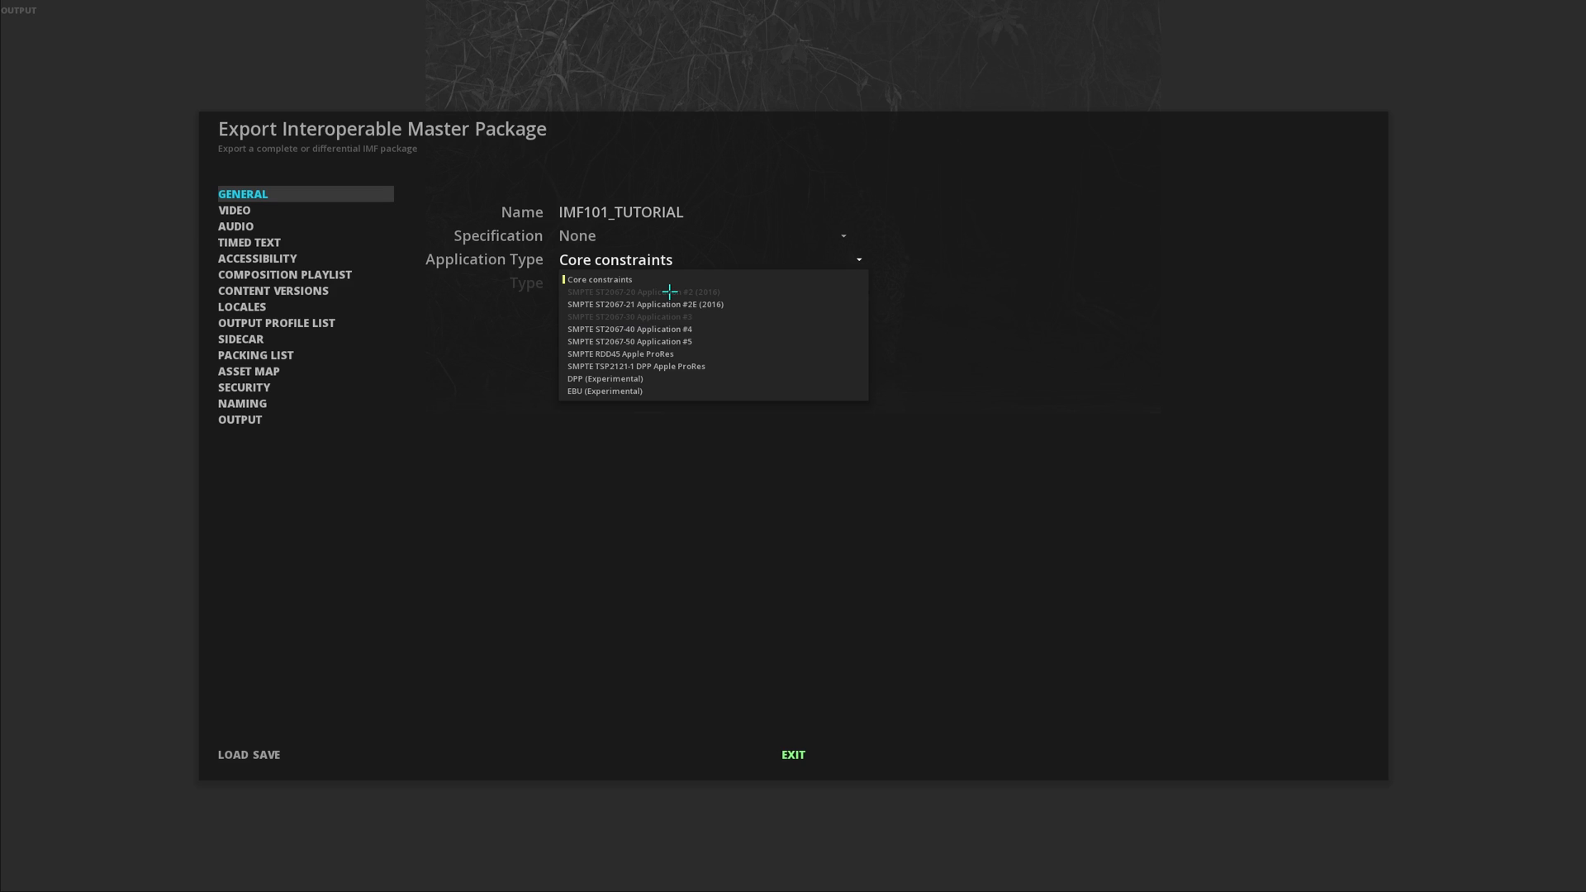
pyautogui.click(719, 365)
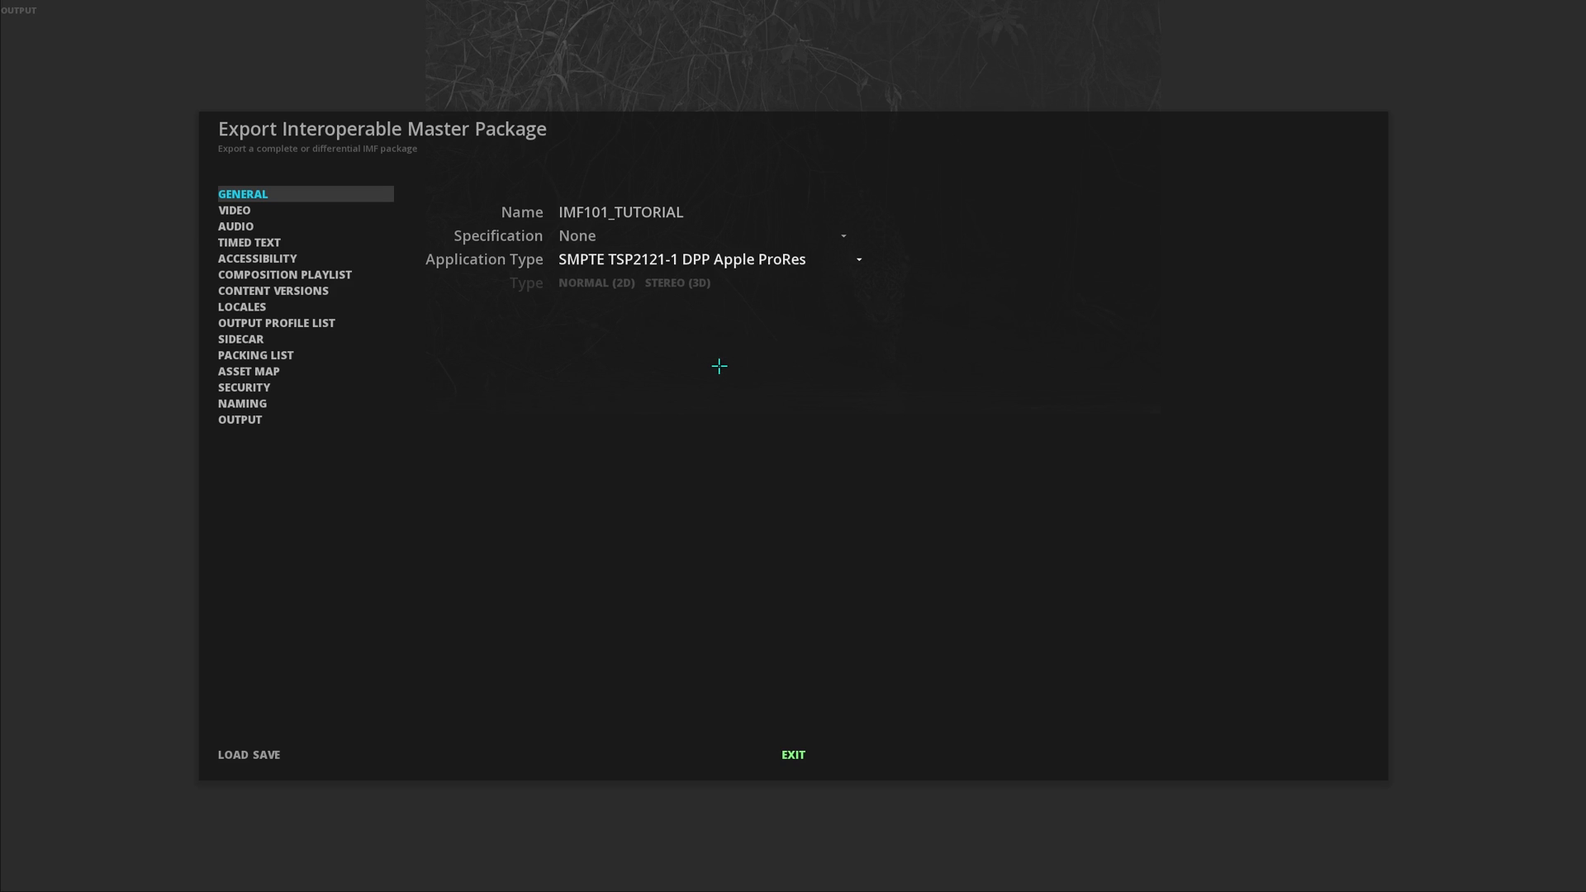
# Step: Review the profile, color encoding and color space options in the IMF export's video settings
pyautogui.click(283, 212)
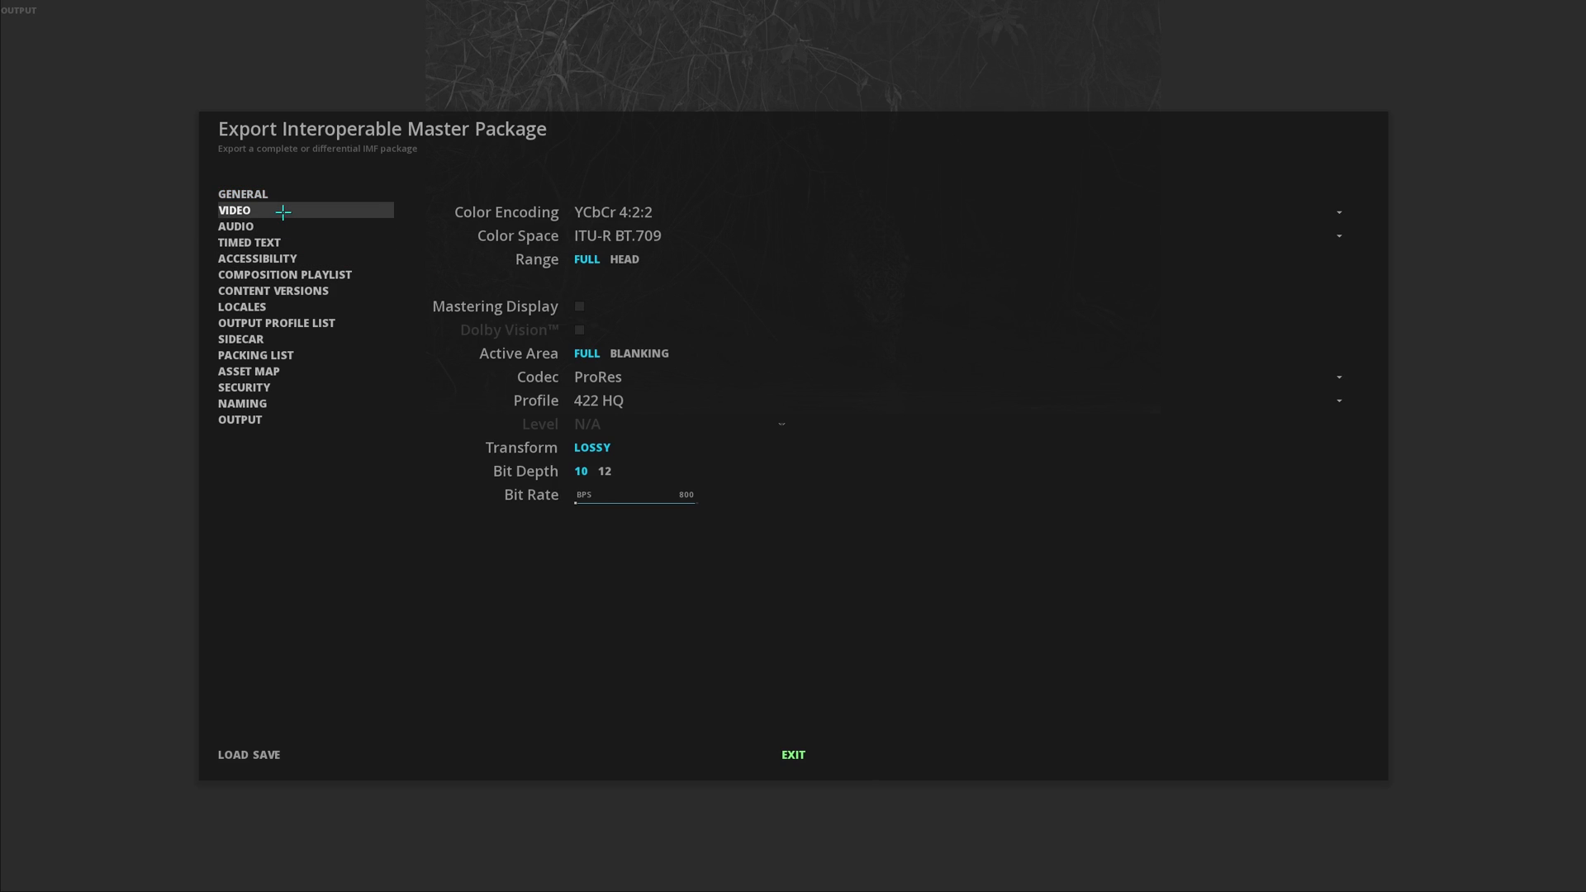
pyautogui.click(621, 400)
pyautogui.click(714, 310)
pyautogui.click(641, 213)
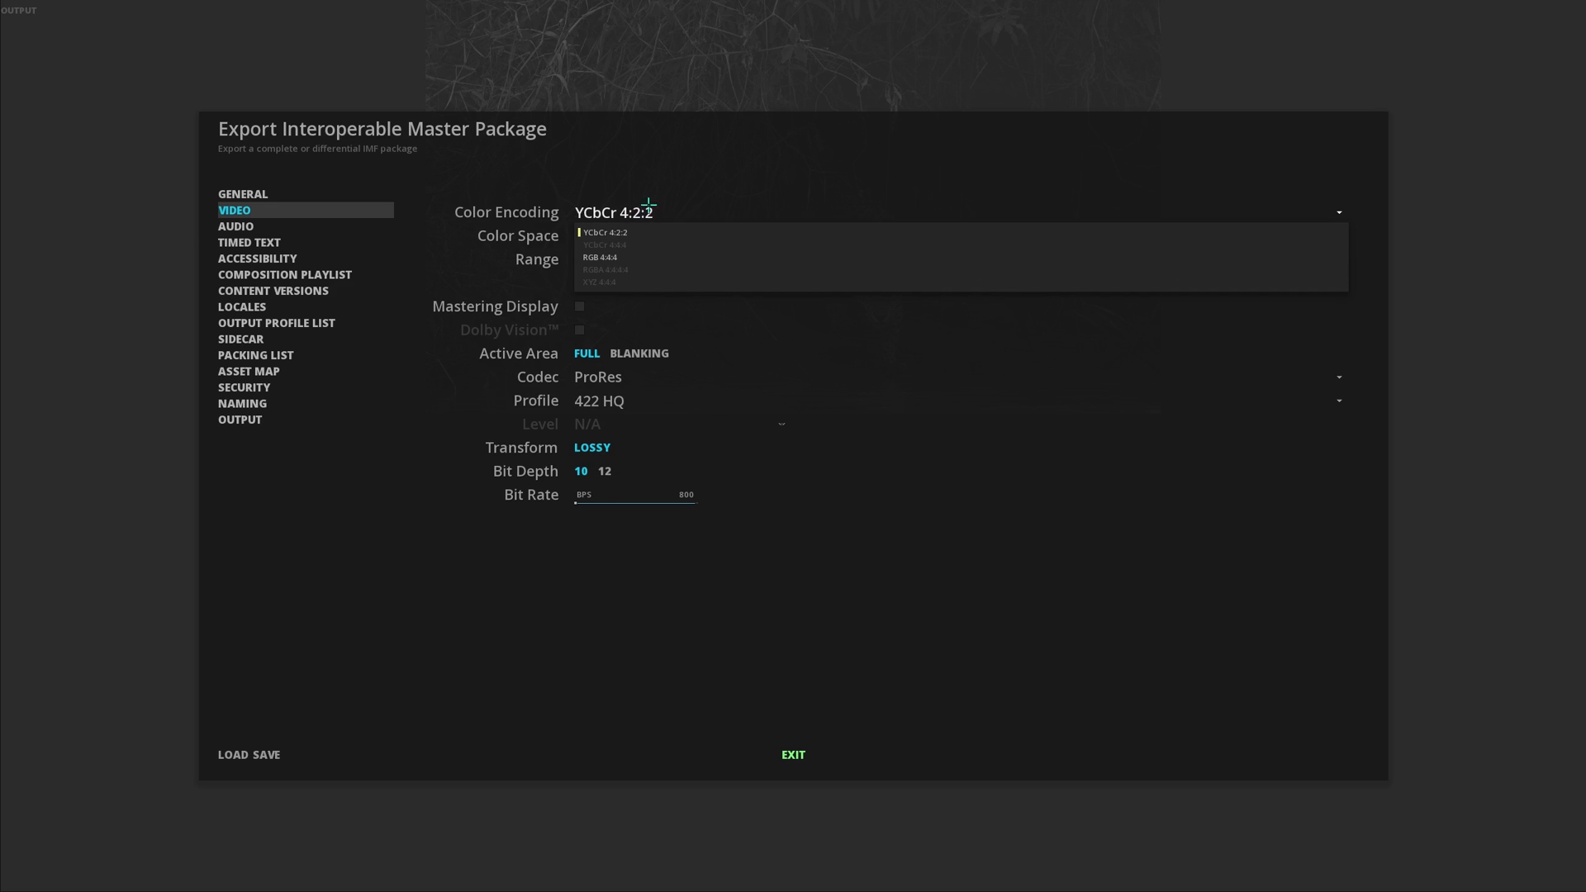
pyautogui.click(660, 181)
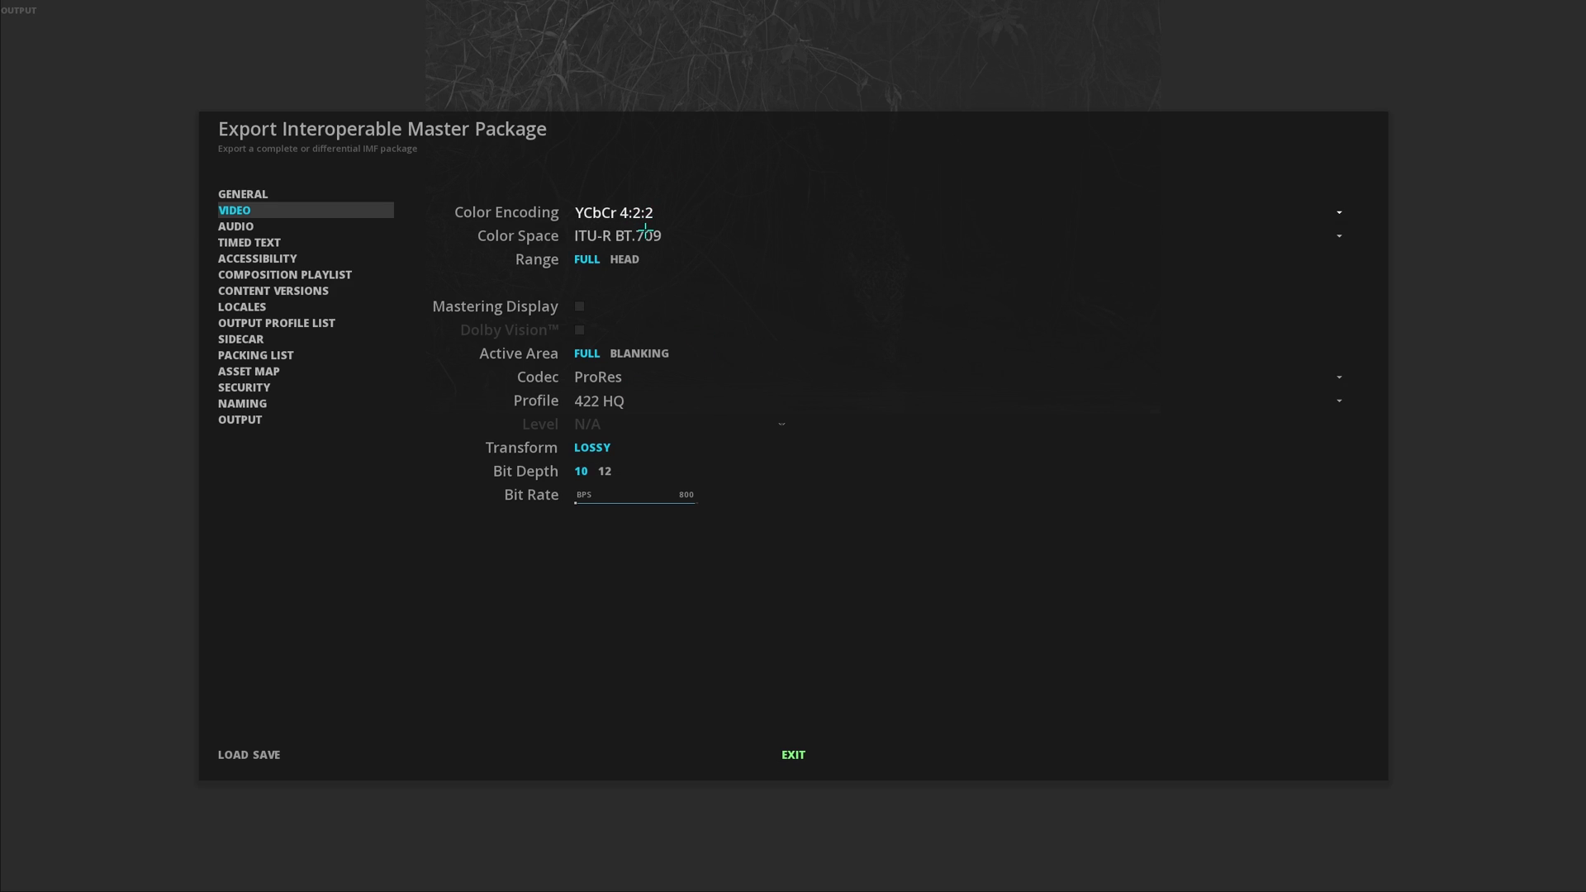
pyautogui.click(649, 236)
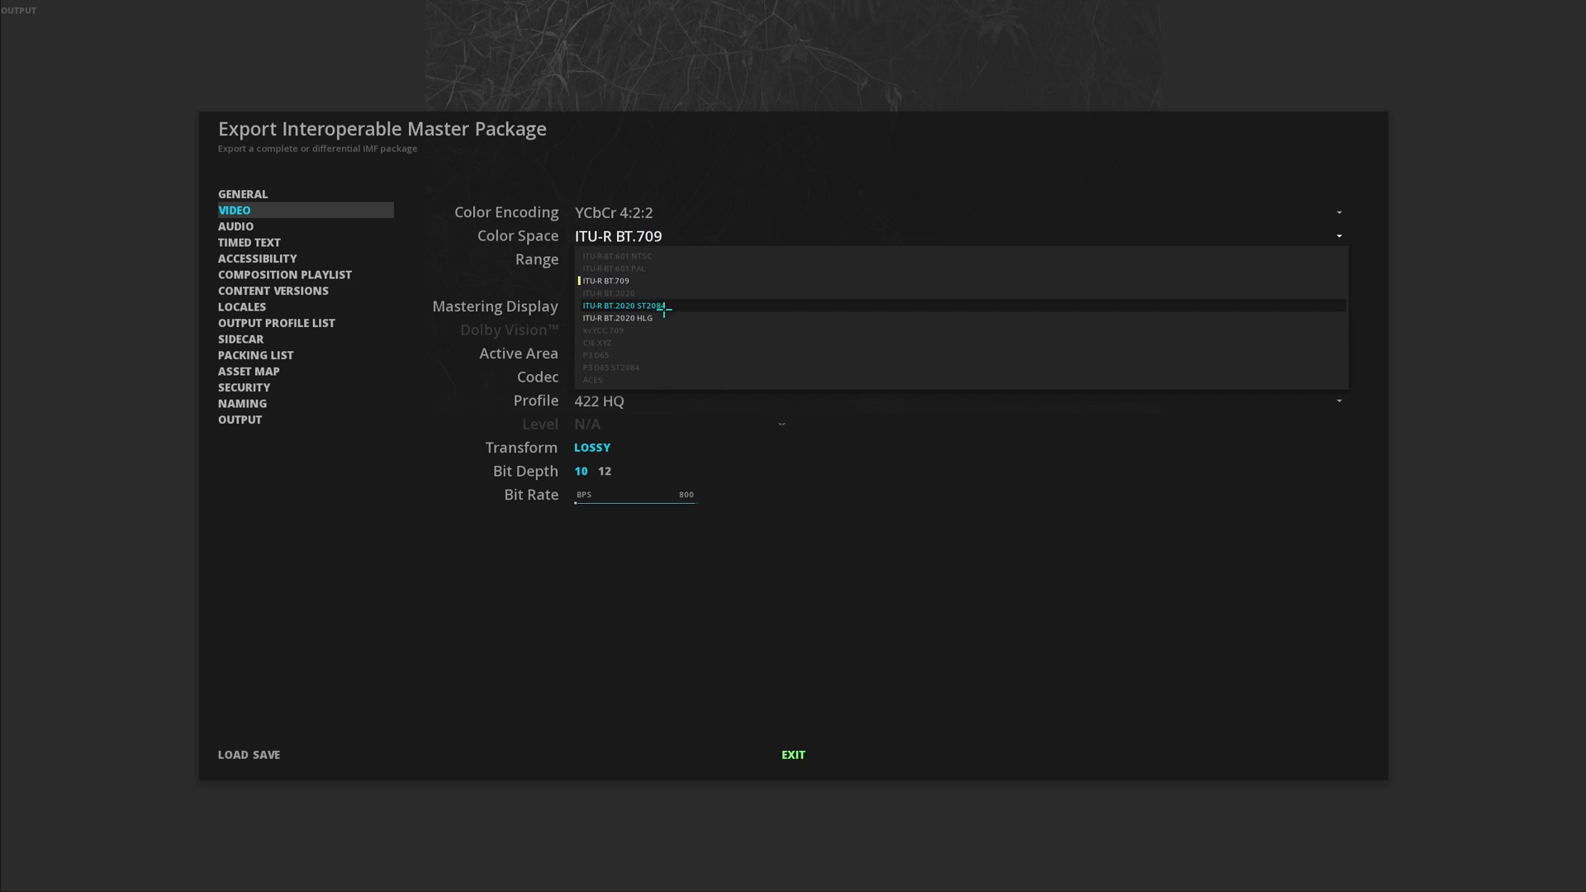
pyautogui.click(689, 198)
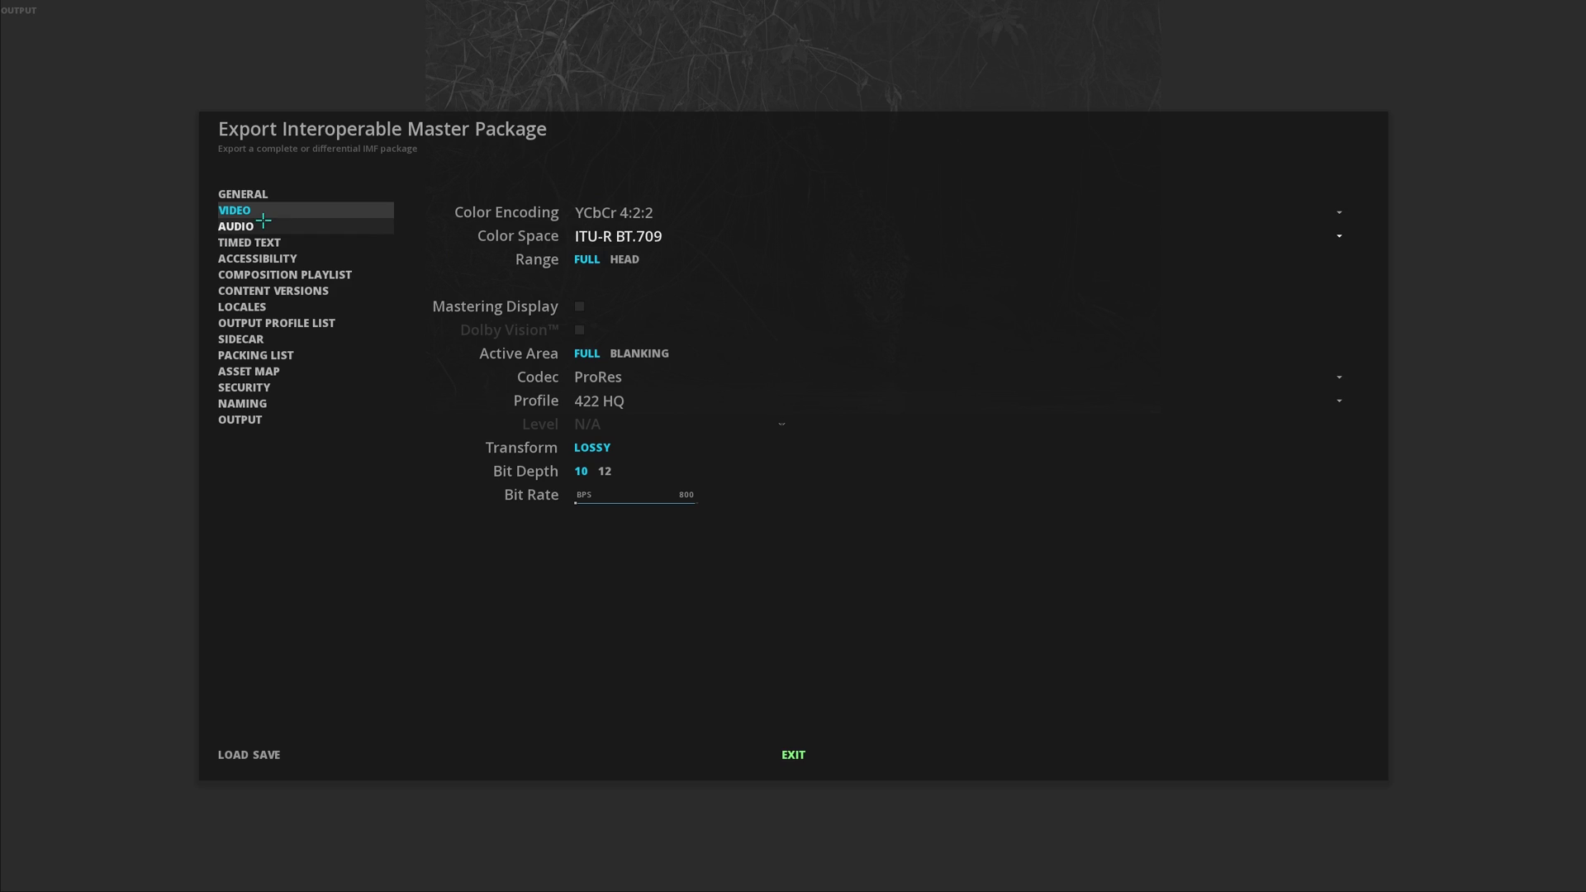
pyautogui.click(352, 213)
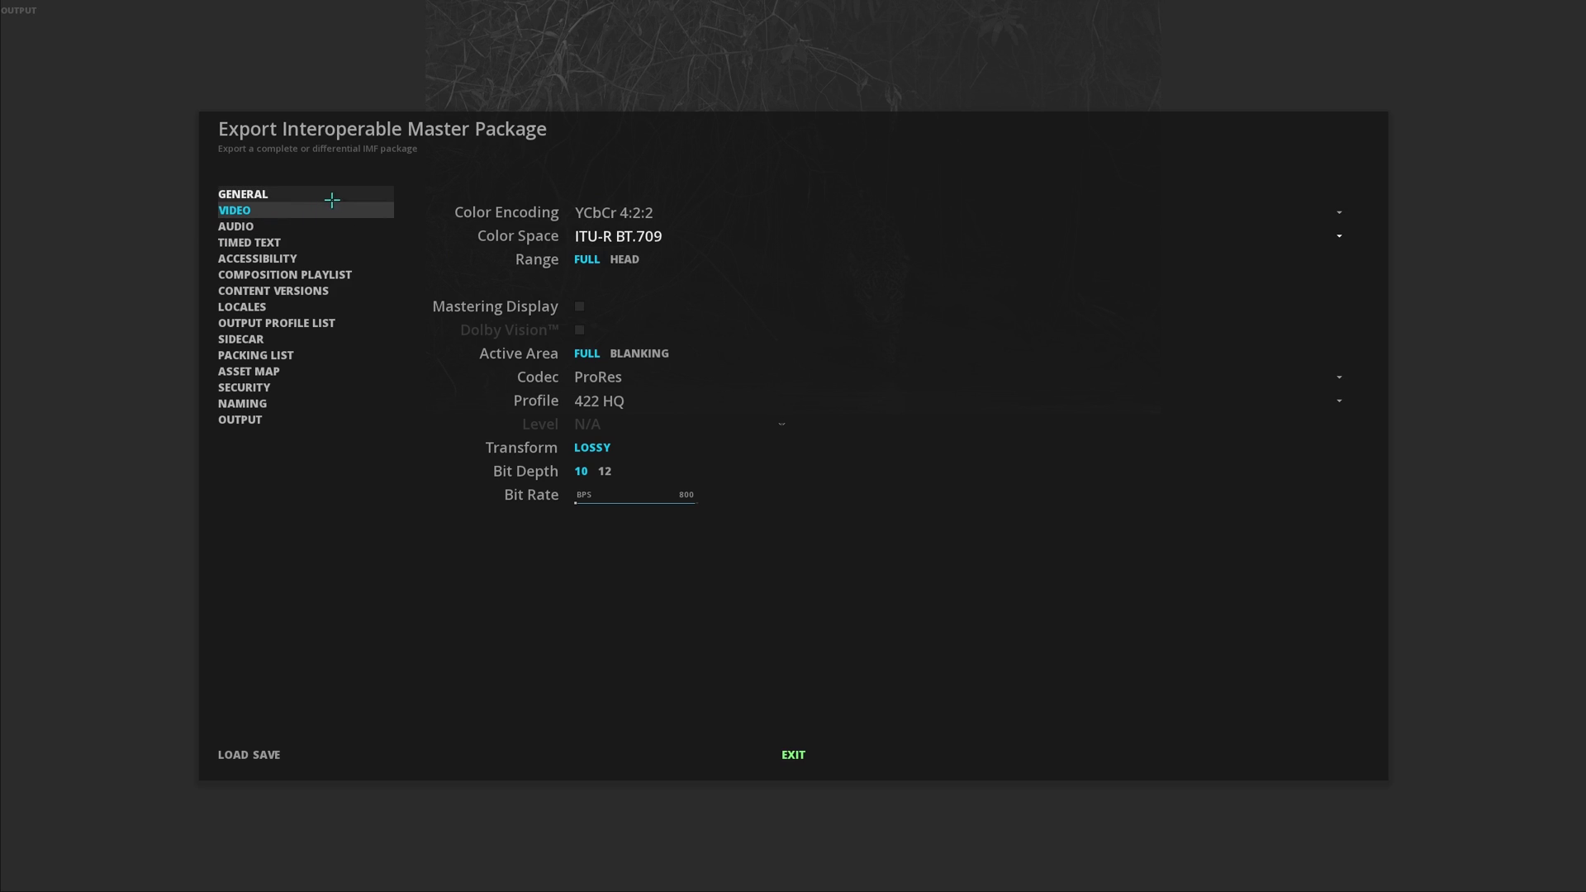
# Step: Review the available specification options in the IMF export's general settings
pyautogui.click(274, 191)
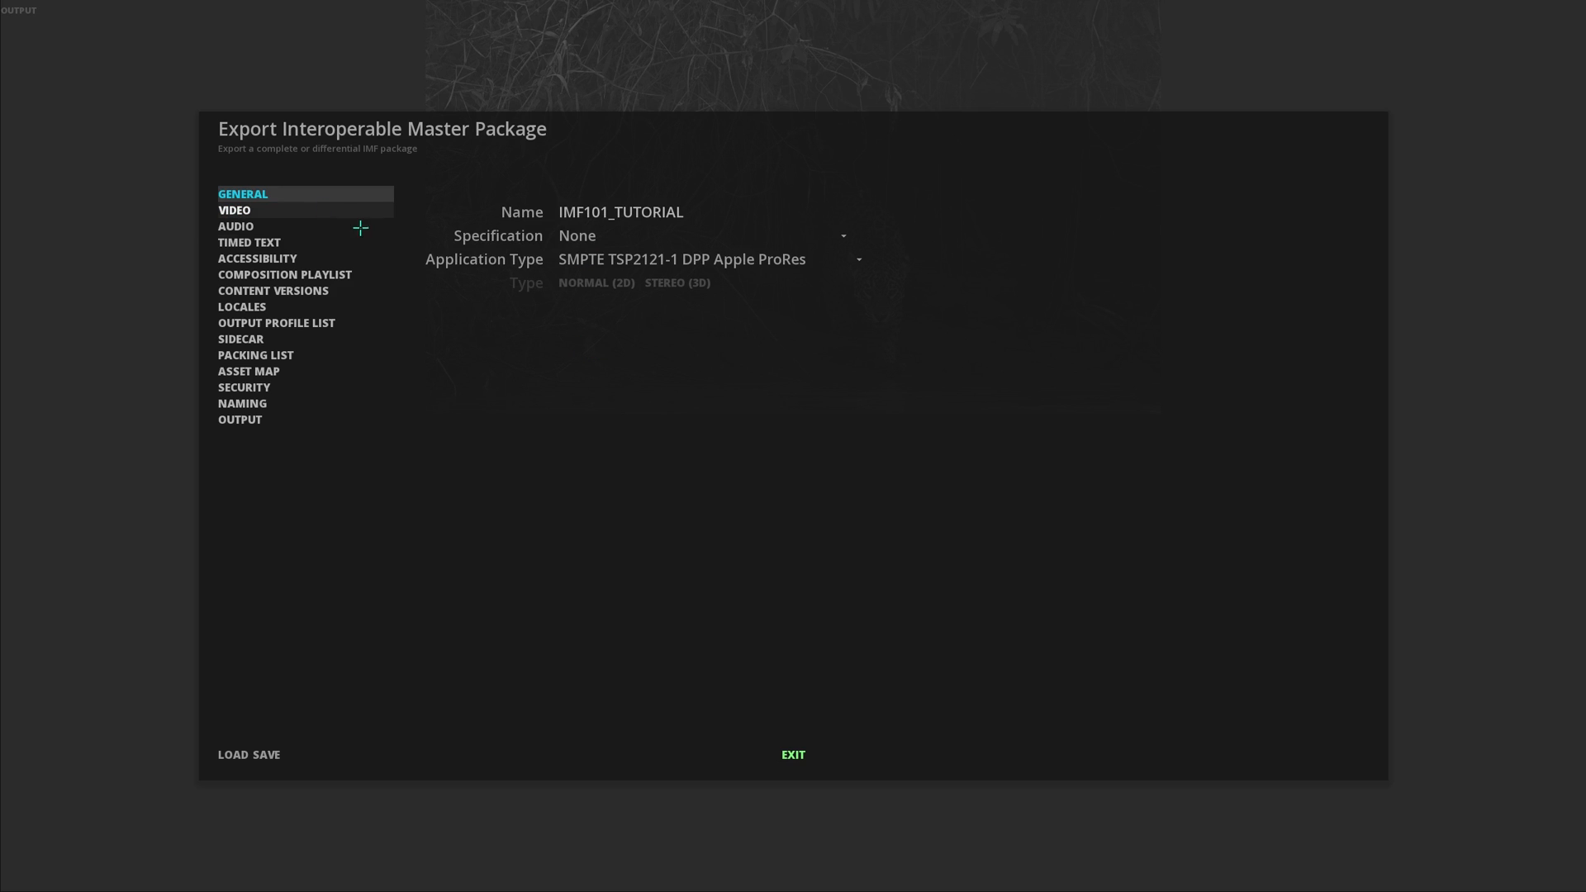
pyautogui.click(638, 239)
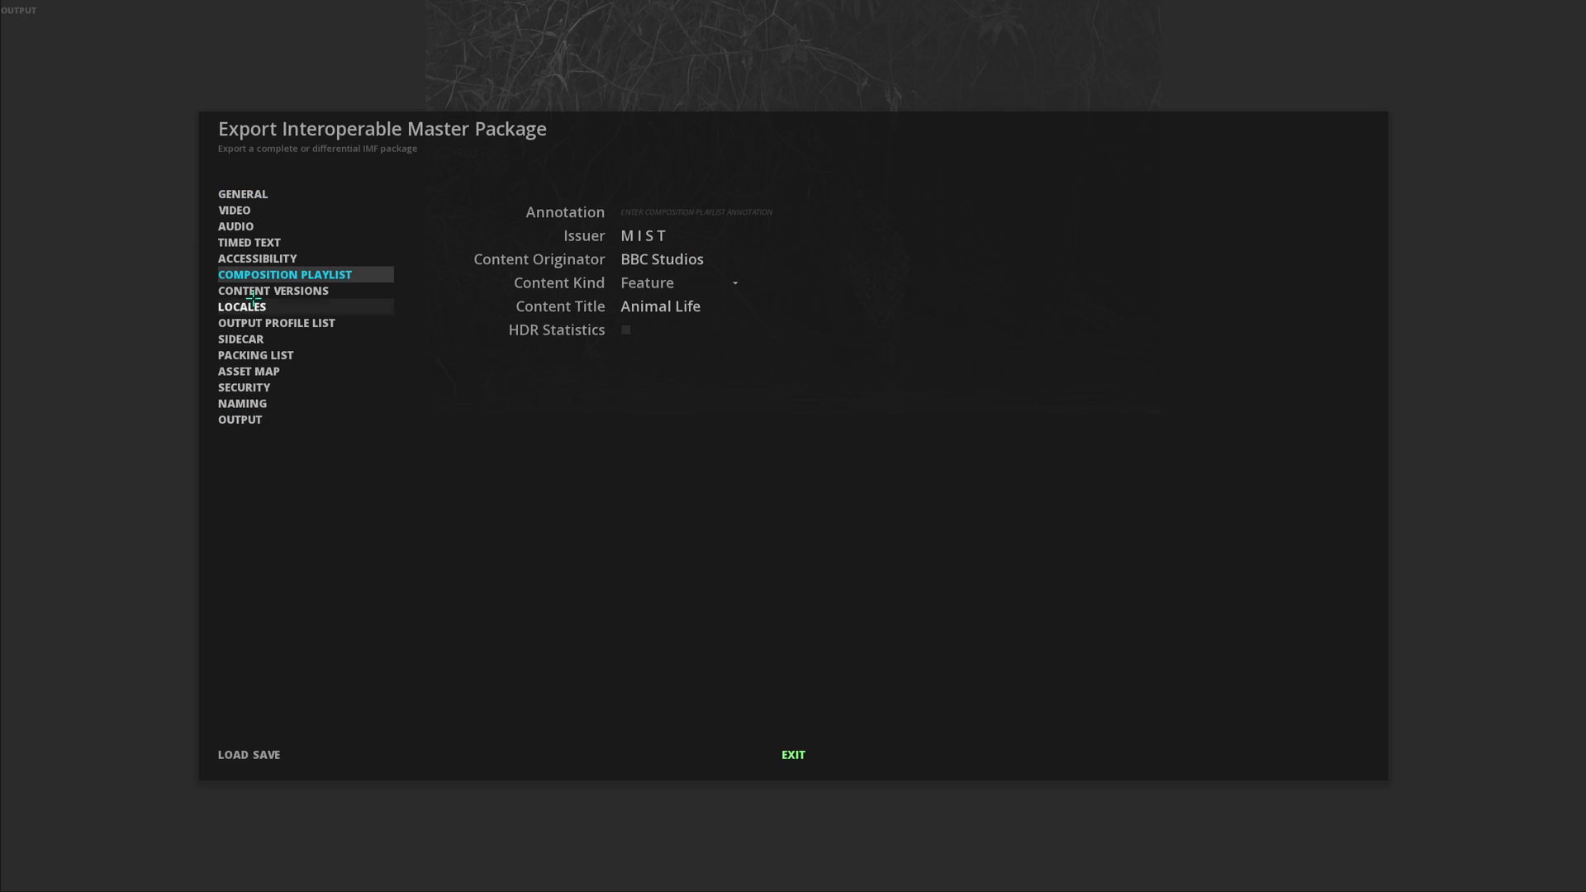
# Step: Add poster.jpg from F:\IMF_101_ASSETS/extras as a sidecar asset of the IMF package
pyautogui.click(238, 338)
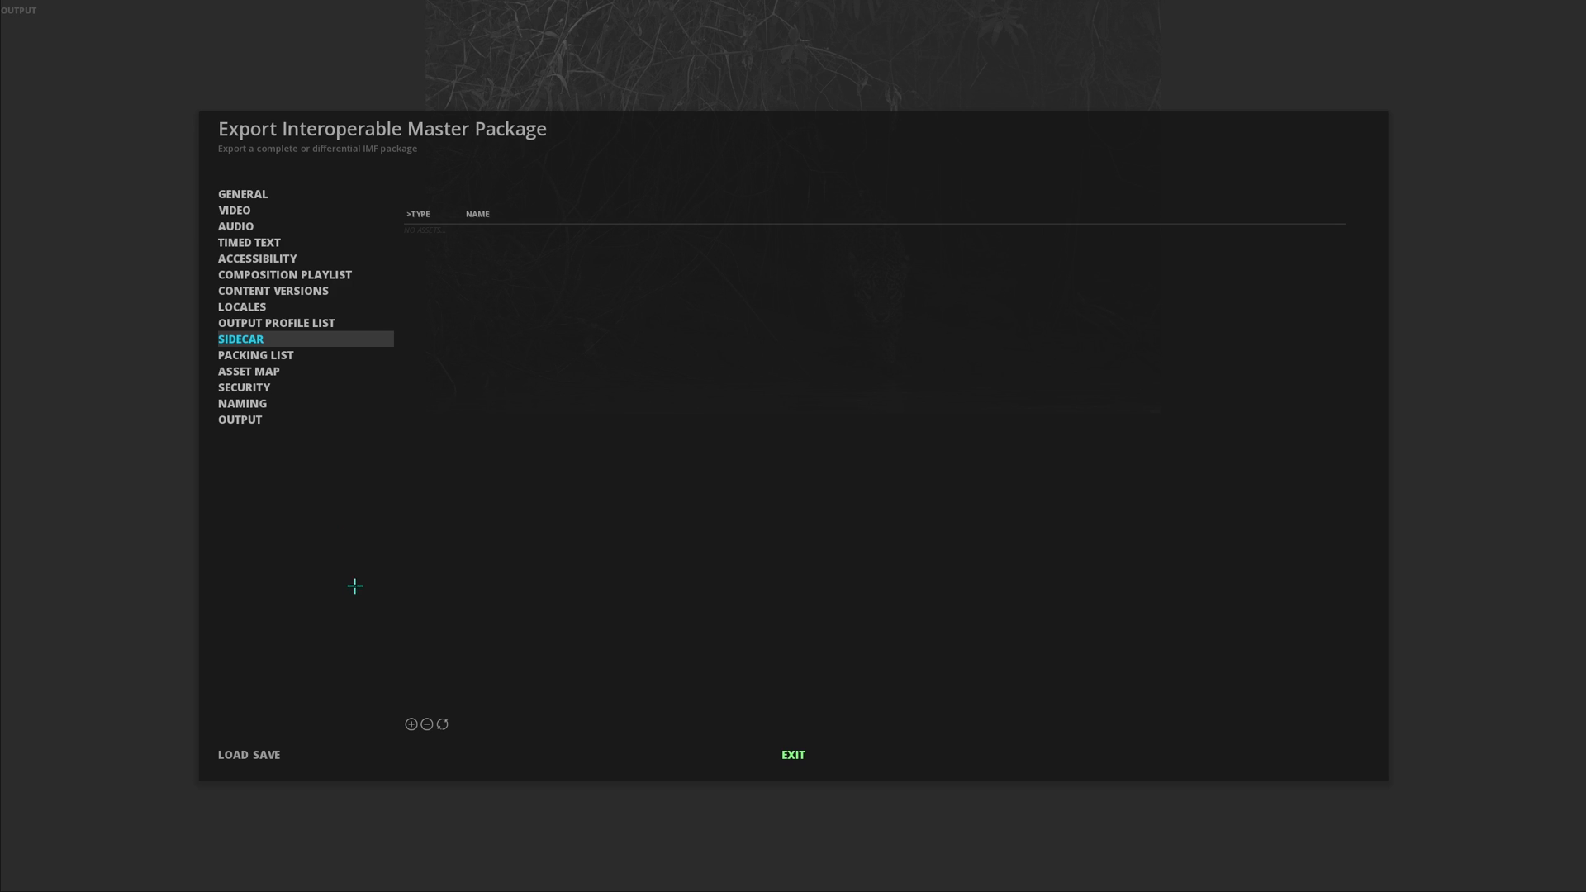
pyautogui.click(409, 726)
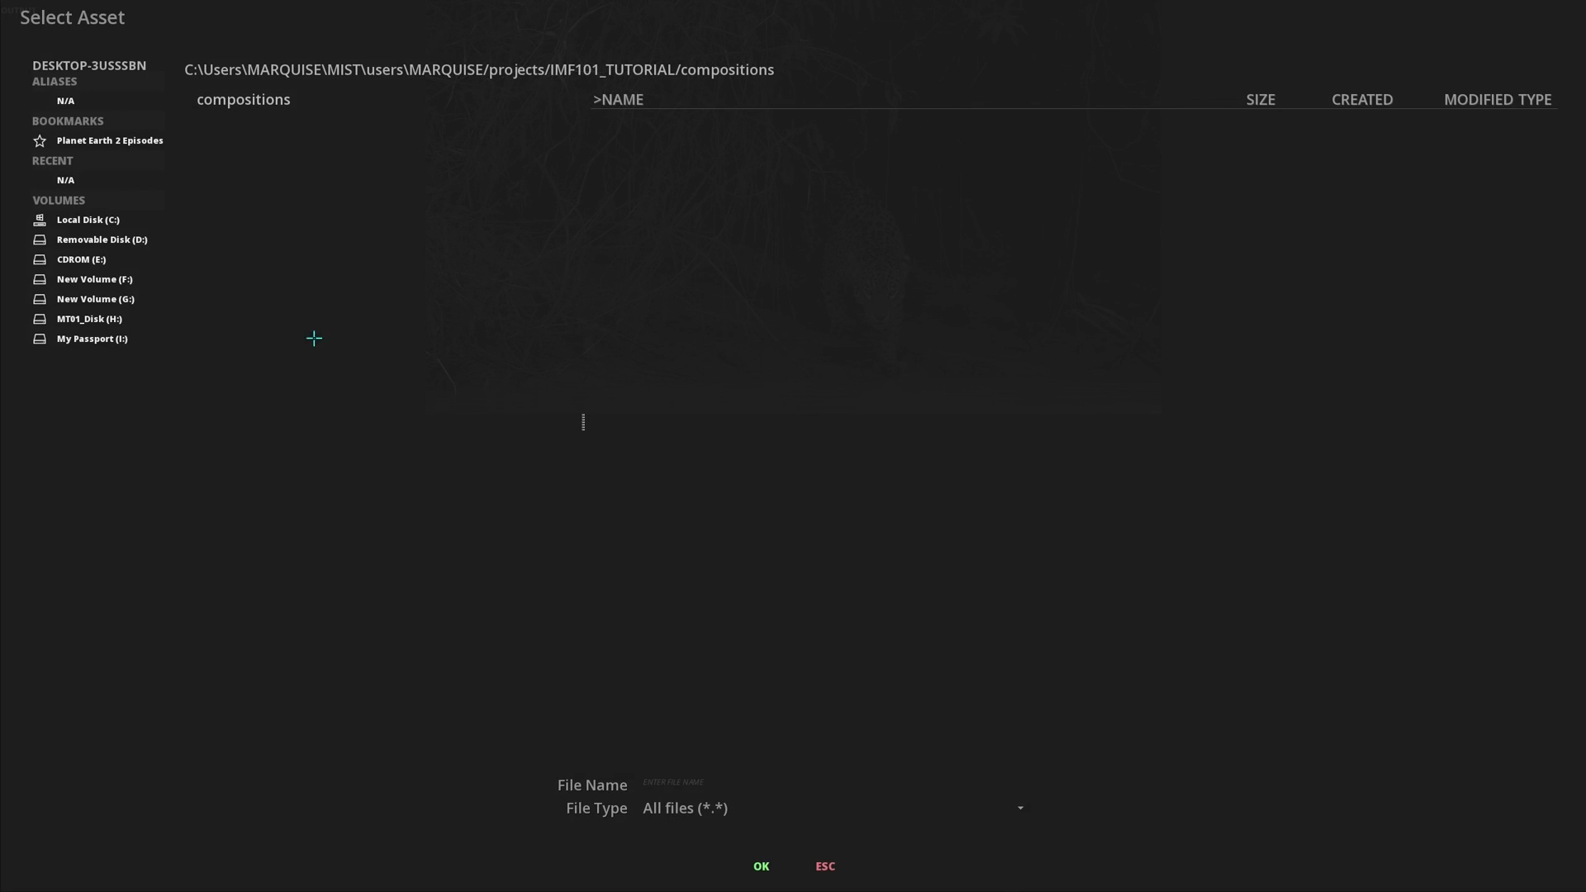
pyautogui.click(90, 279)
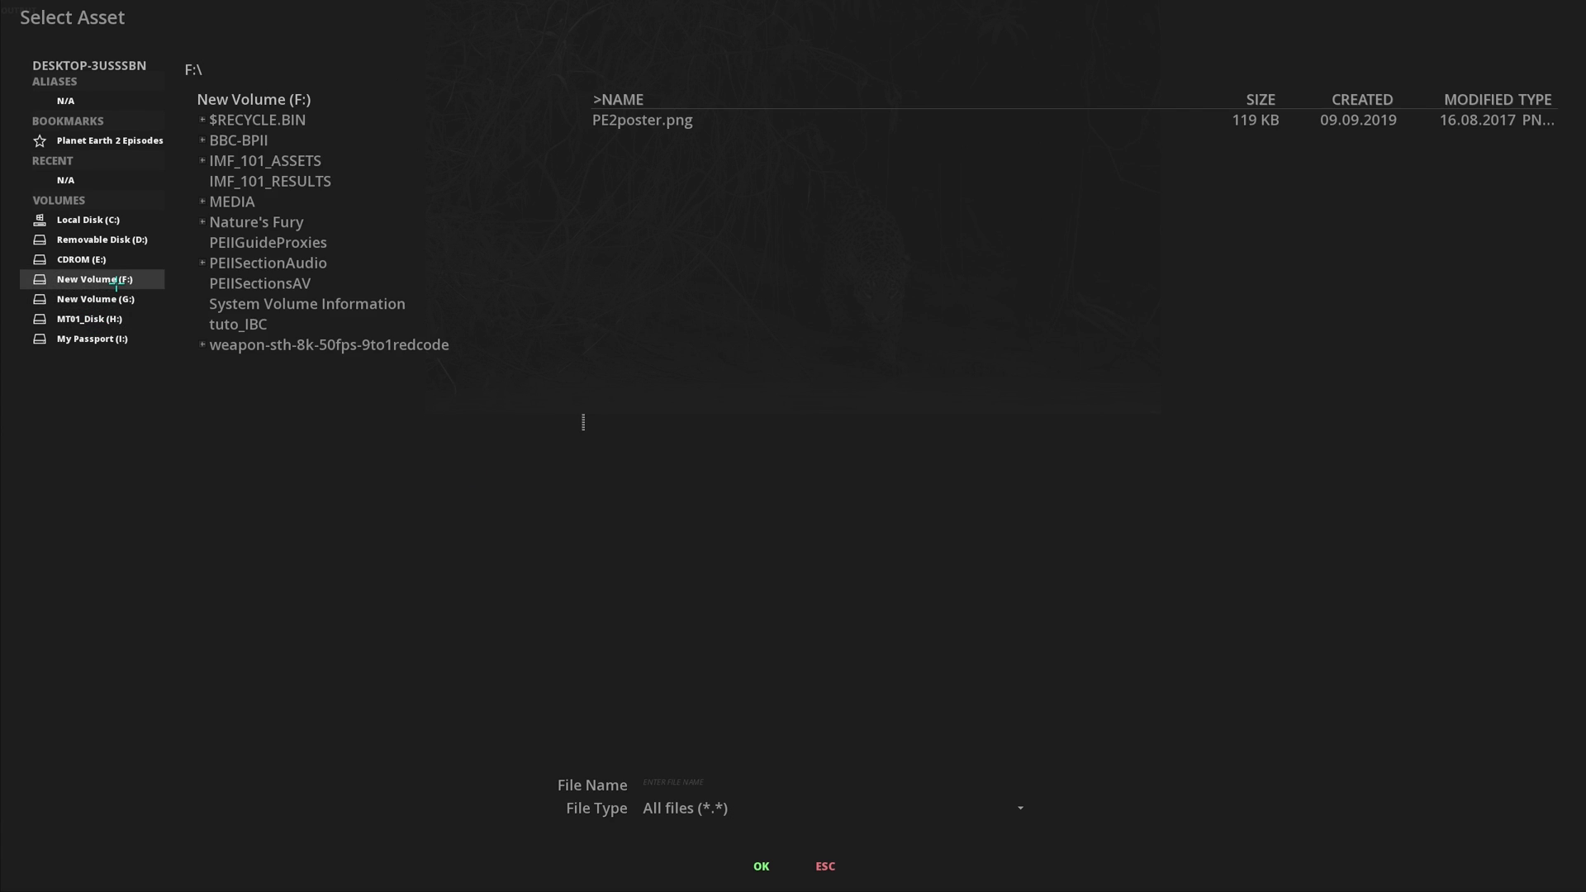
pyautogui.click(289, 162)
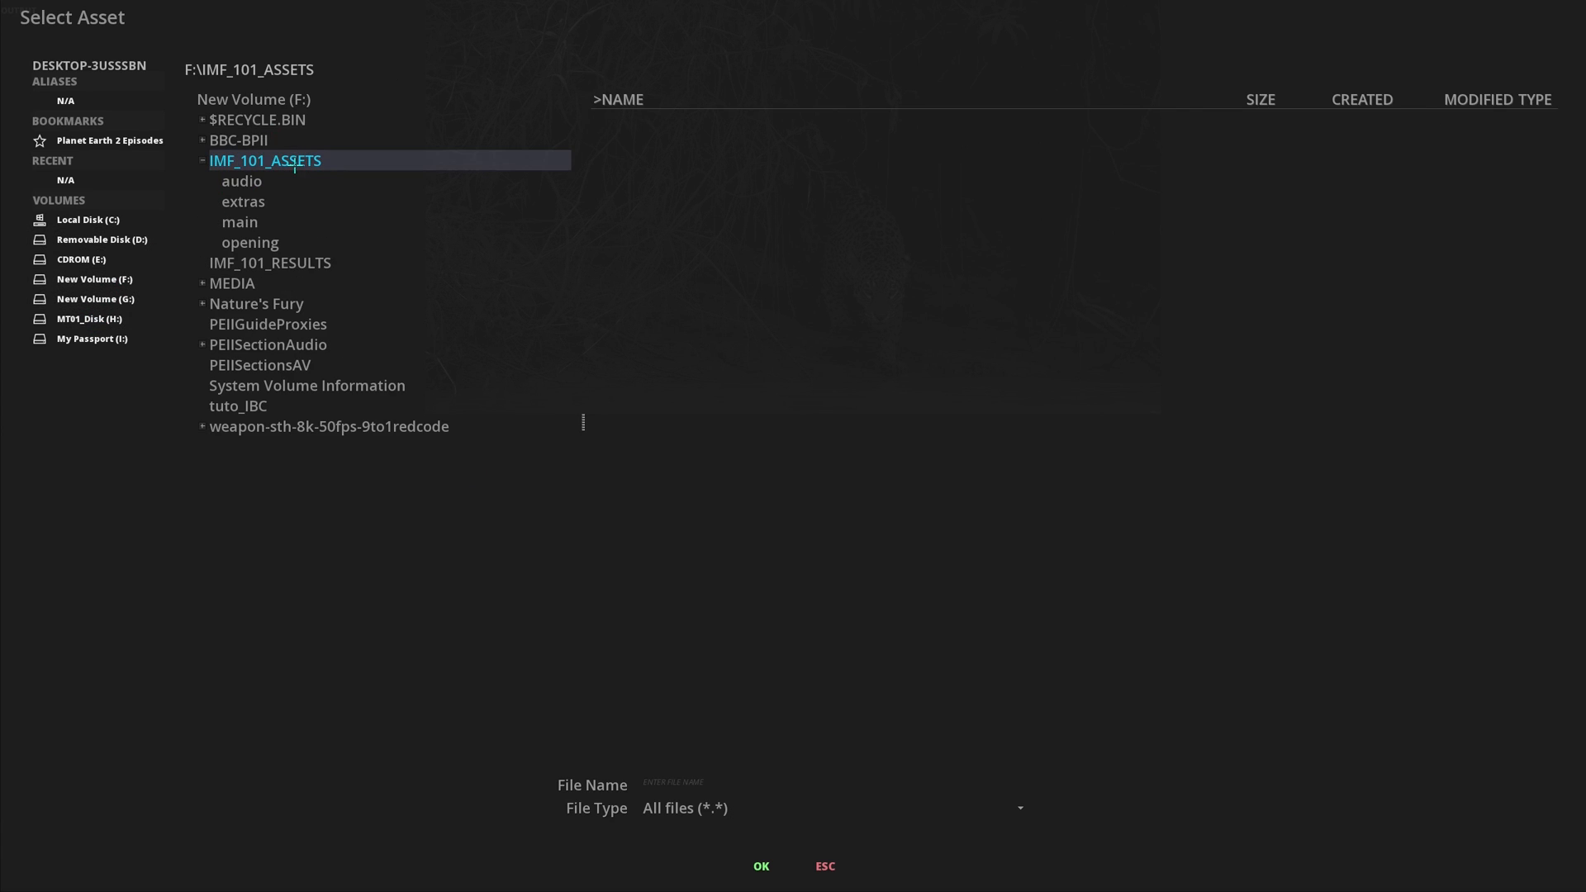
pyautogui.click(260, 207)
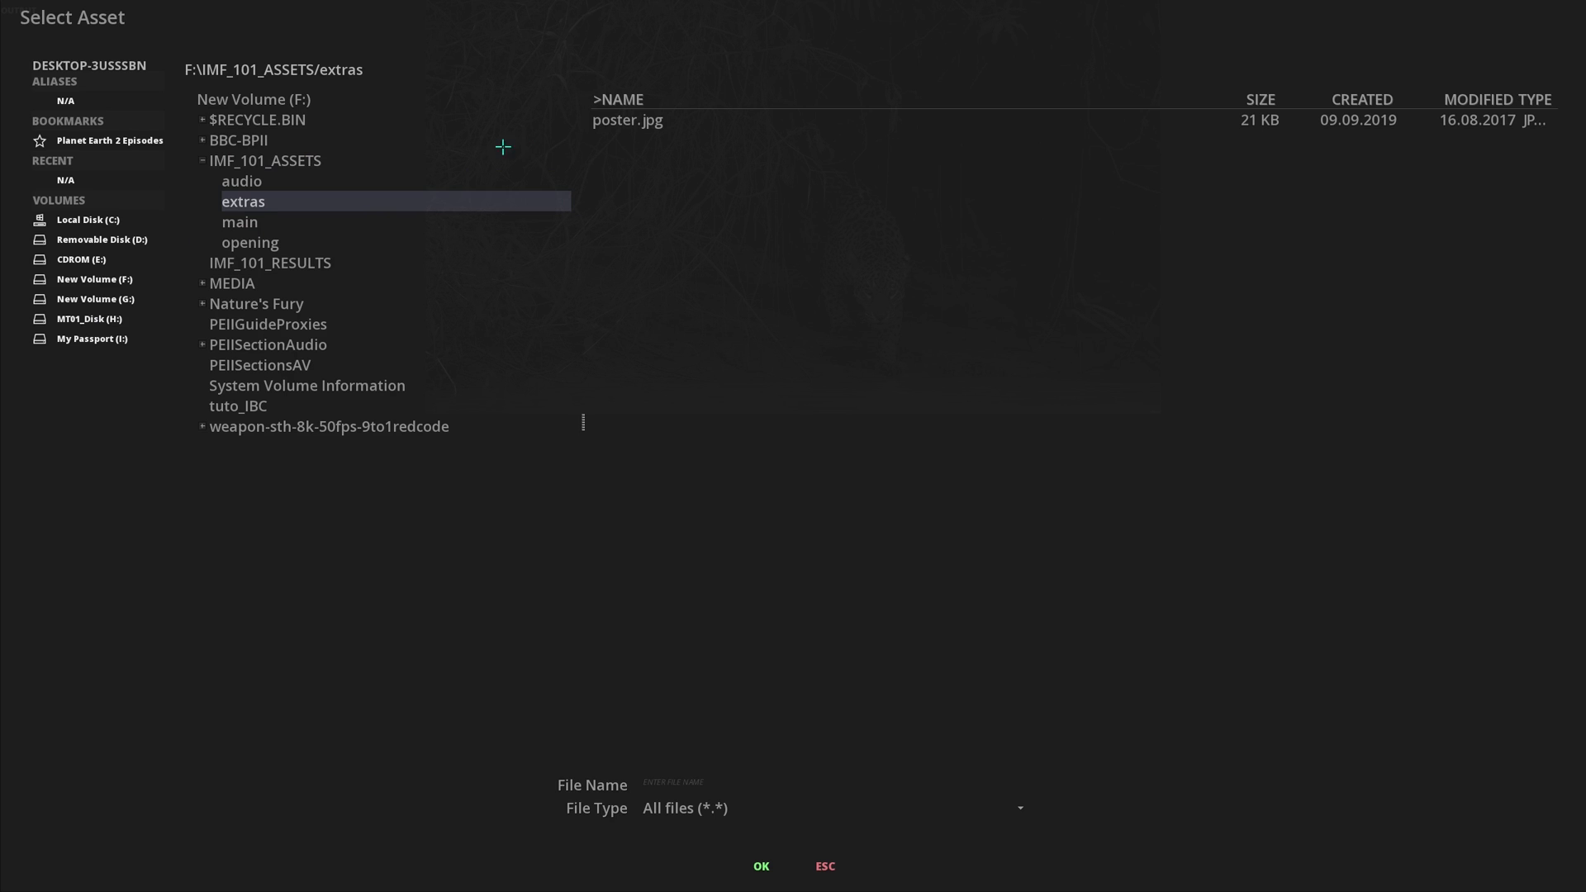
pyautogui.click(627, 122)
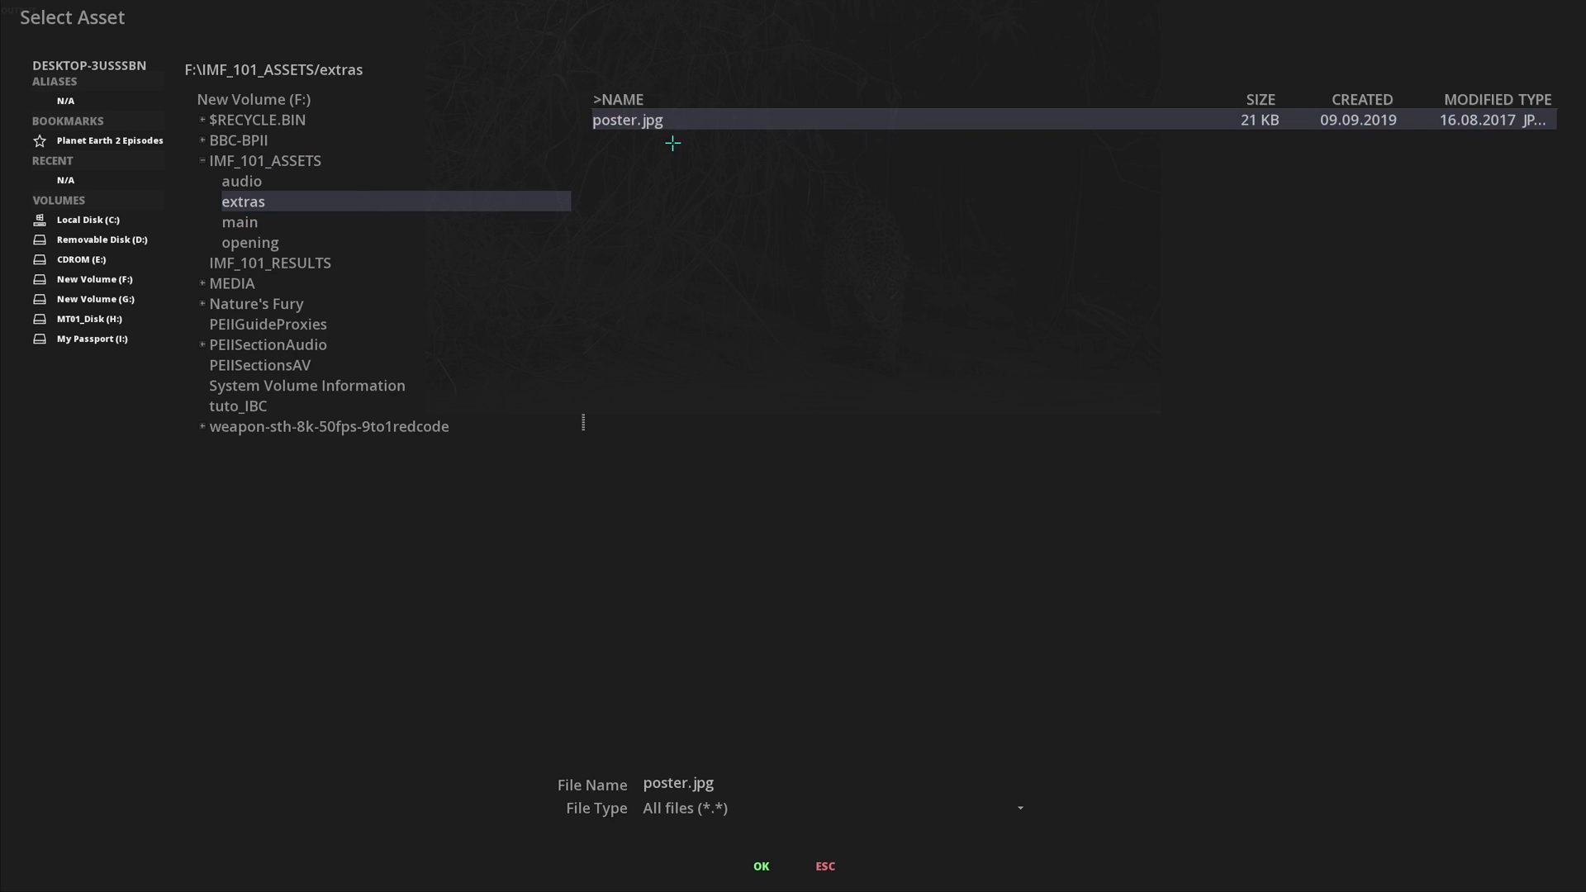
pyautogui.click(761, 866)
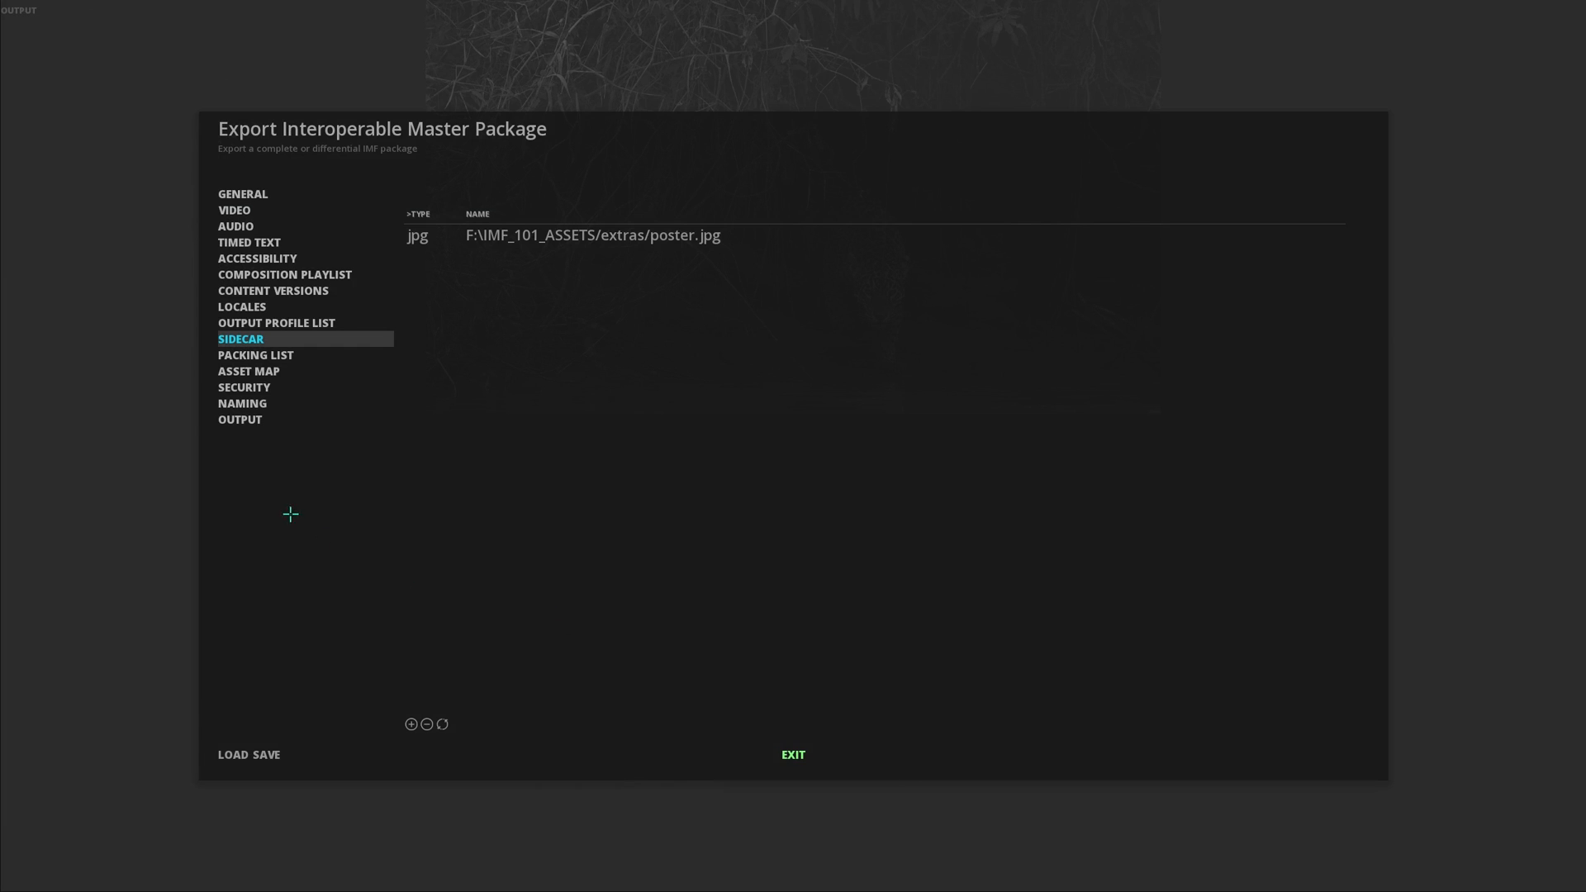
# Step: Set the export destination to F:\IMF_101_RESULTS and make the full IMF package
pyautogui.click(270, 418)
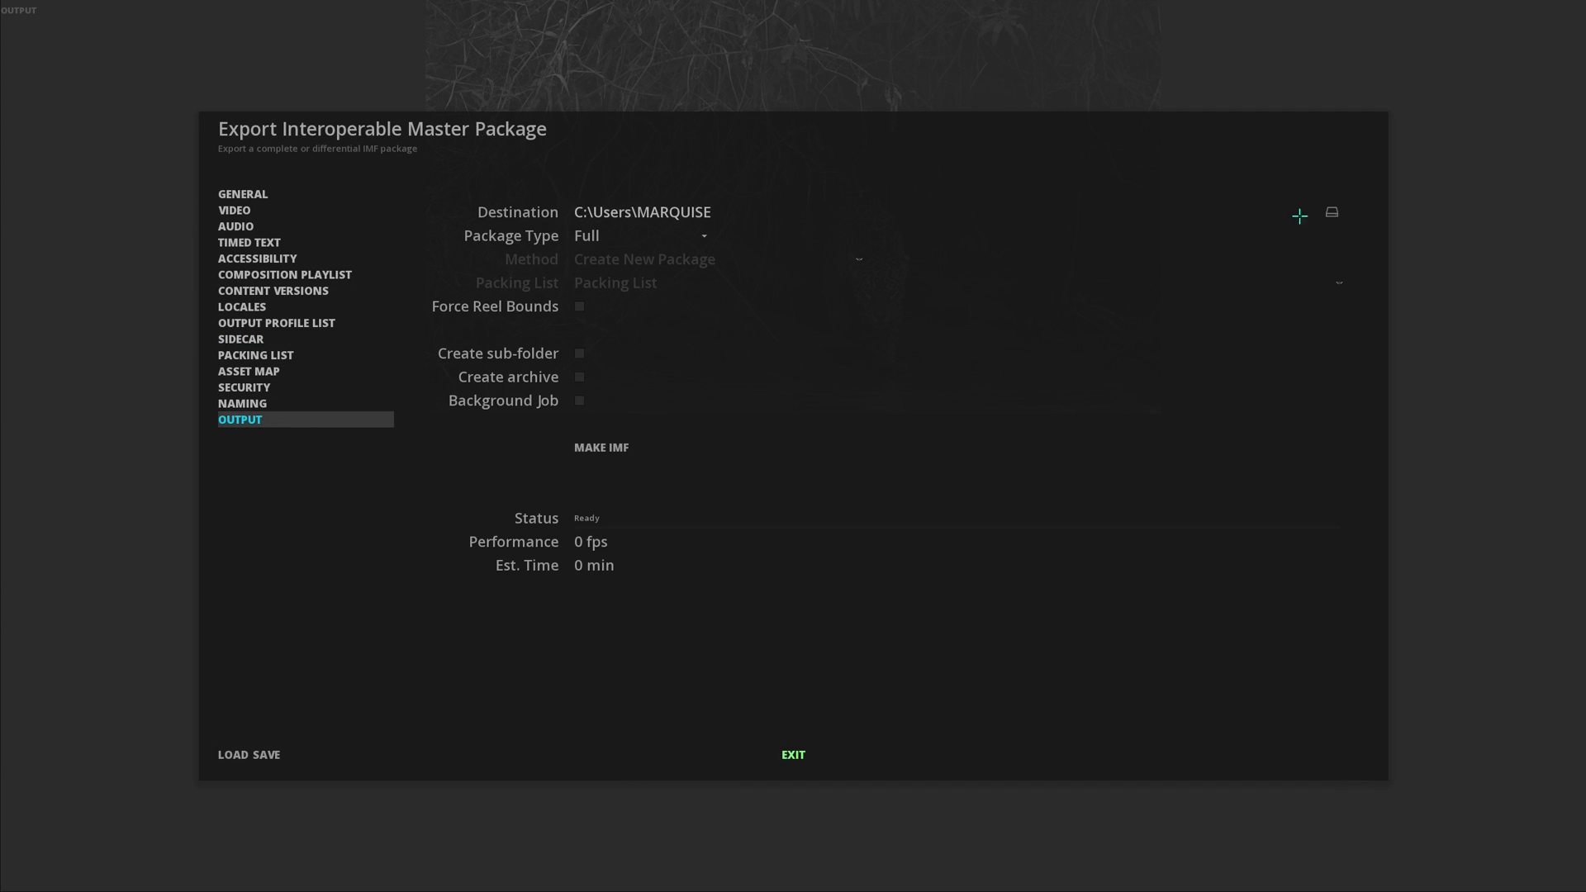
pyautogui.click(1333, 212)
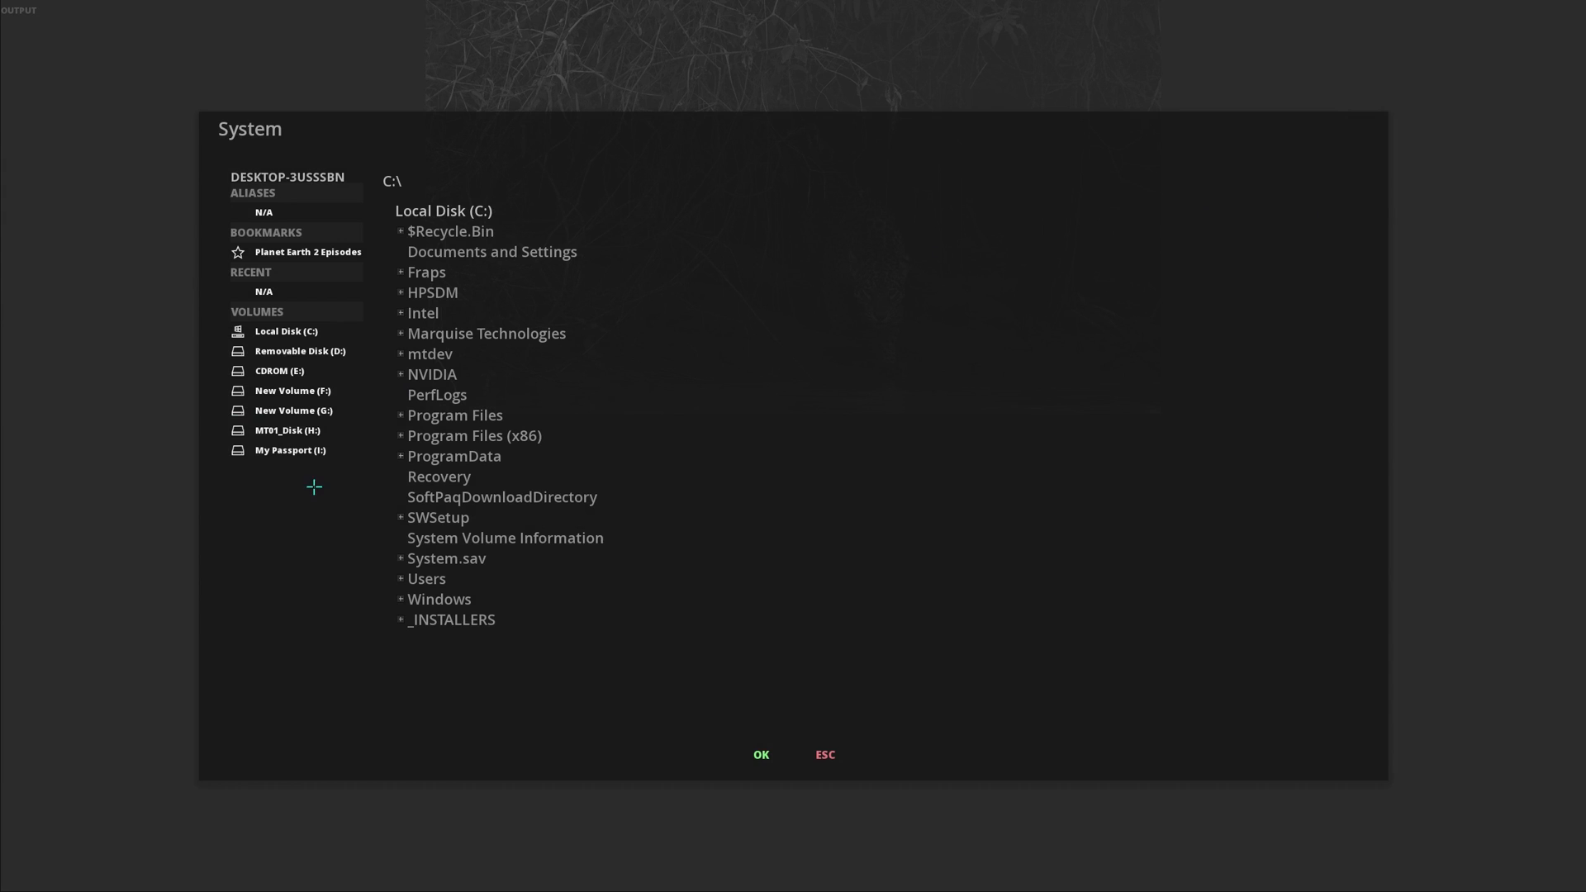
pyautogui.click(309, 390)
pyautogui.click(451, 295)
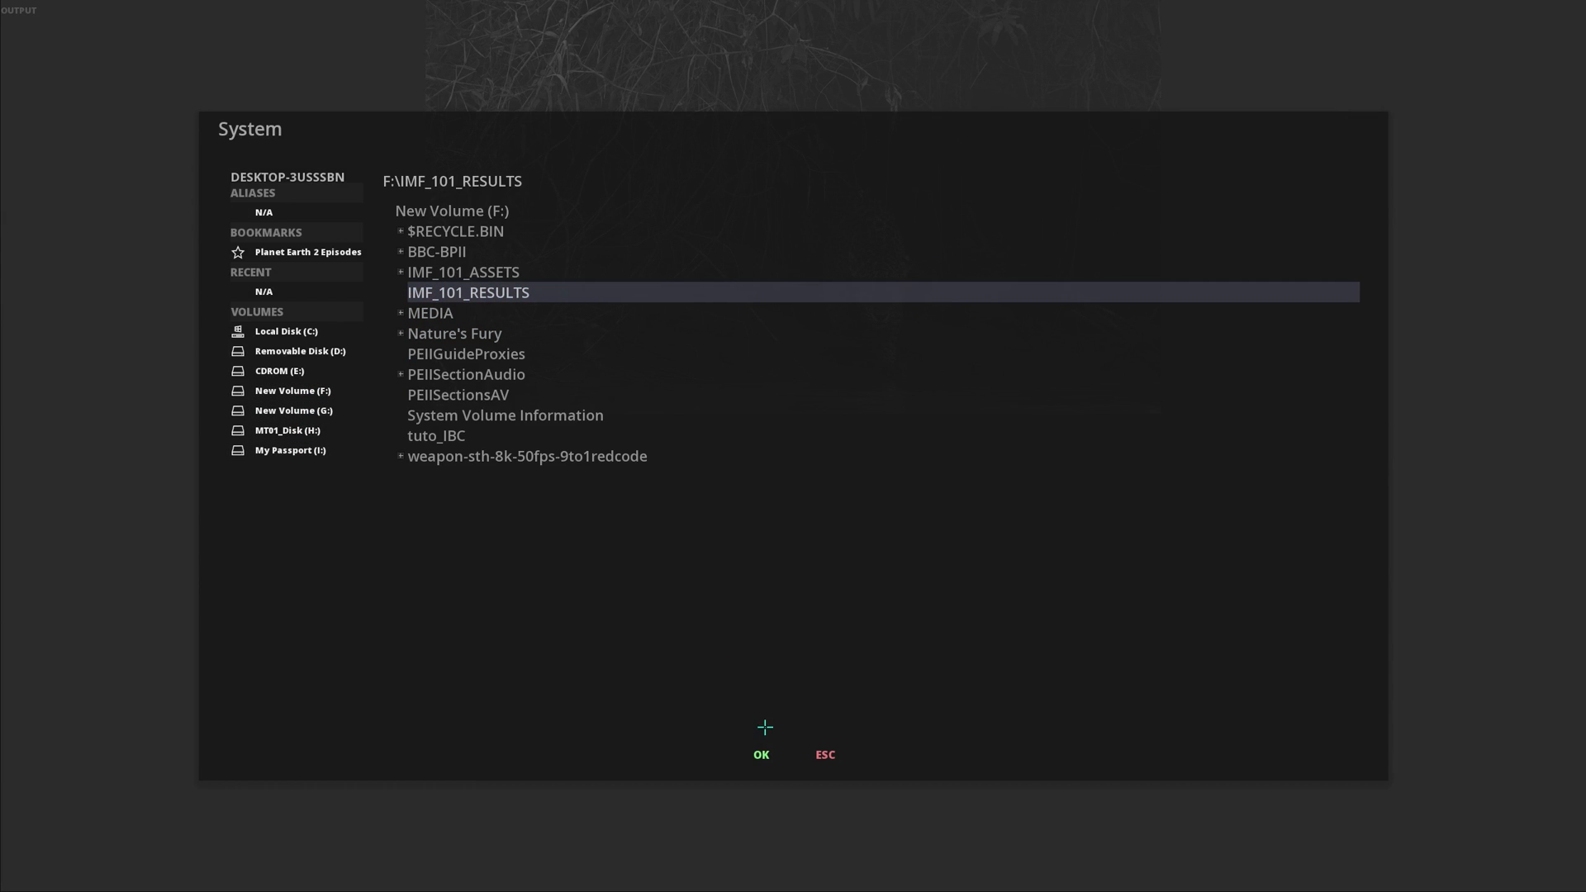
pyautogui.click(759, 754)
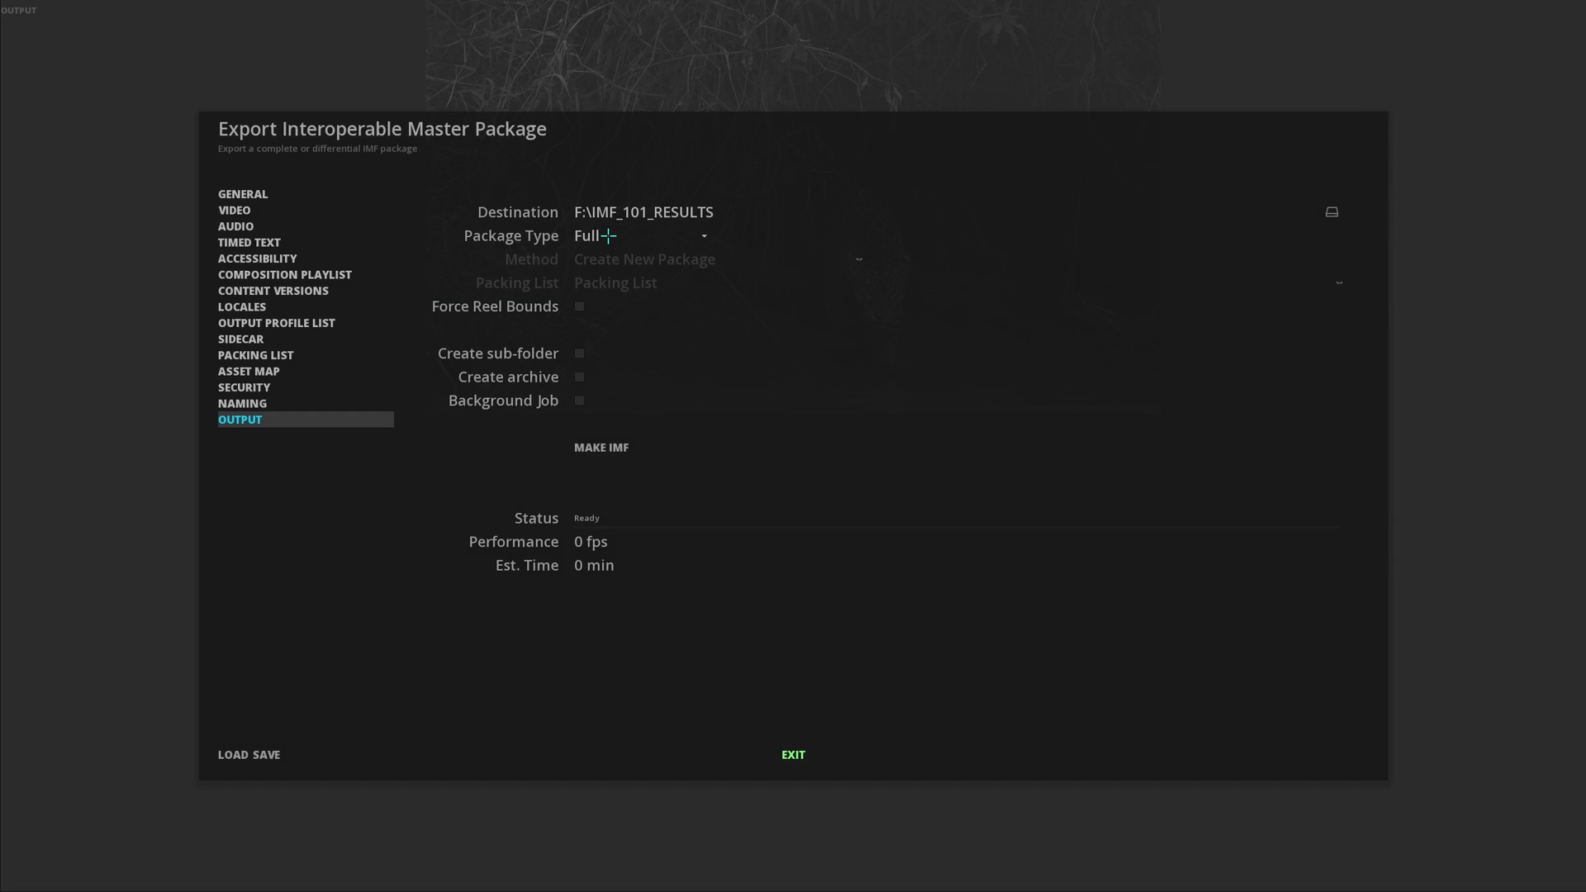
pyautogui.click(614, 450)
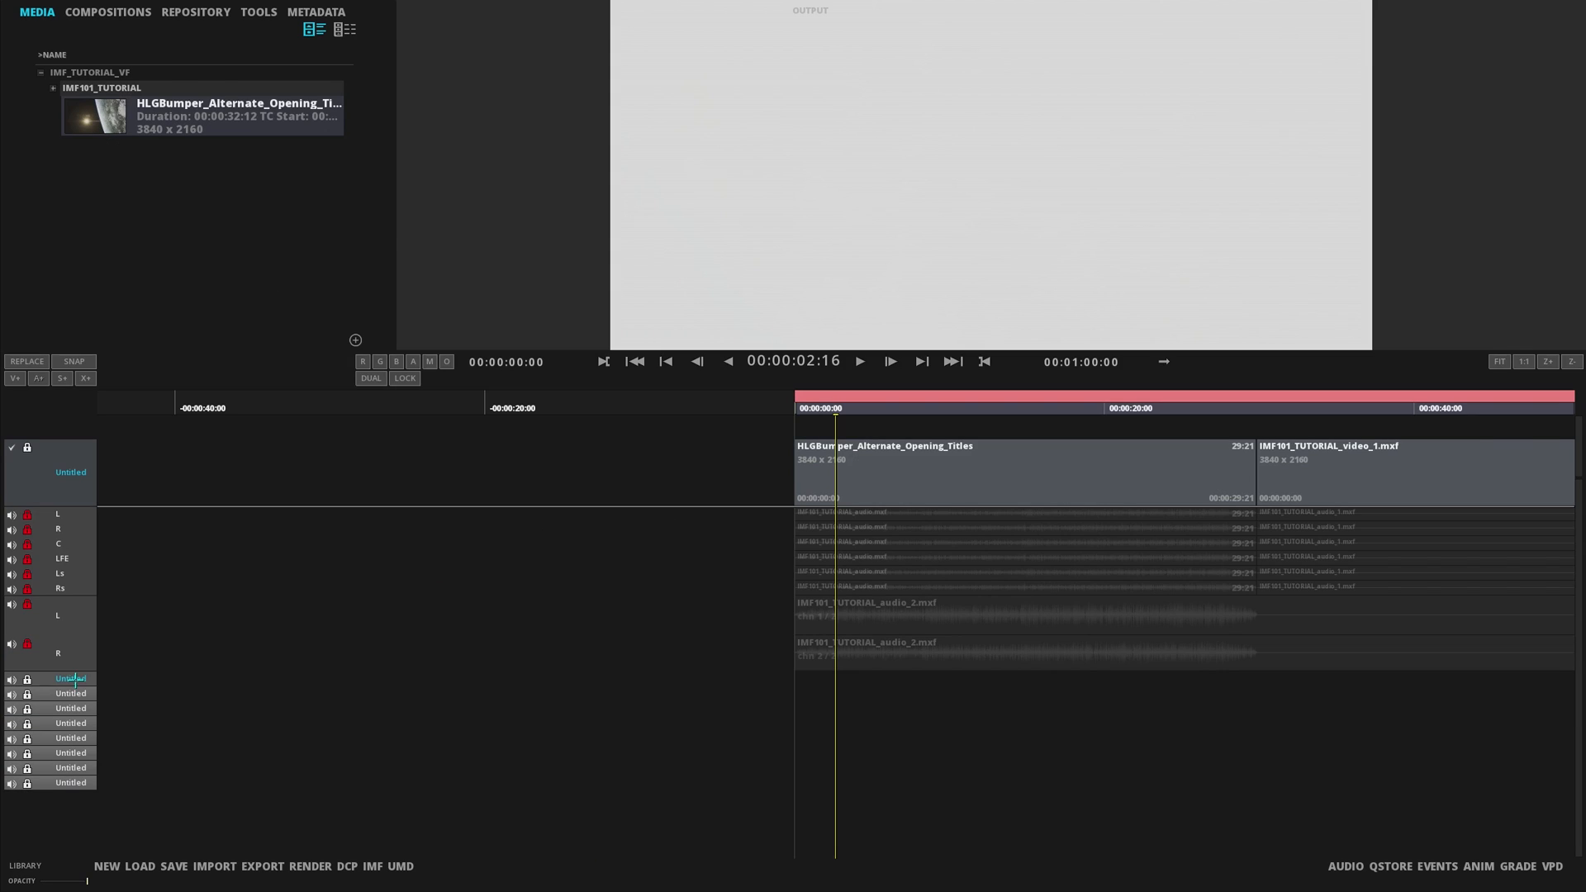
# Step: Delete the eight selected Untitled audio layers from the IMF_TUTORIAL_VF composition and unlock all remaining audio layers
pyautogui.rightClick(74, 678)
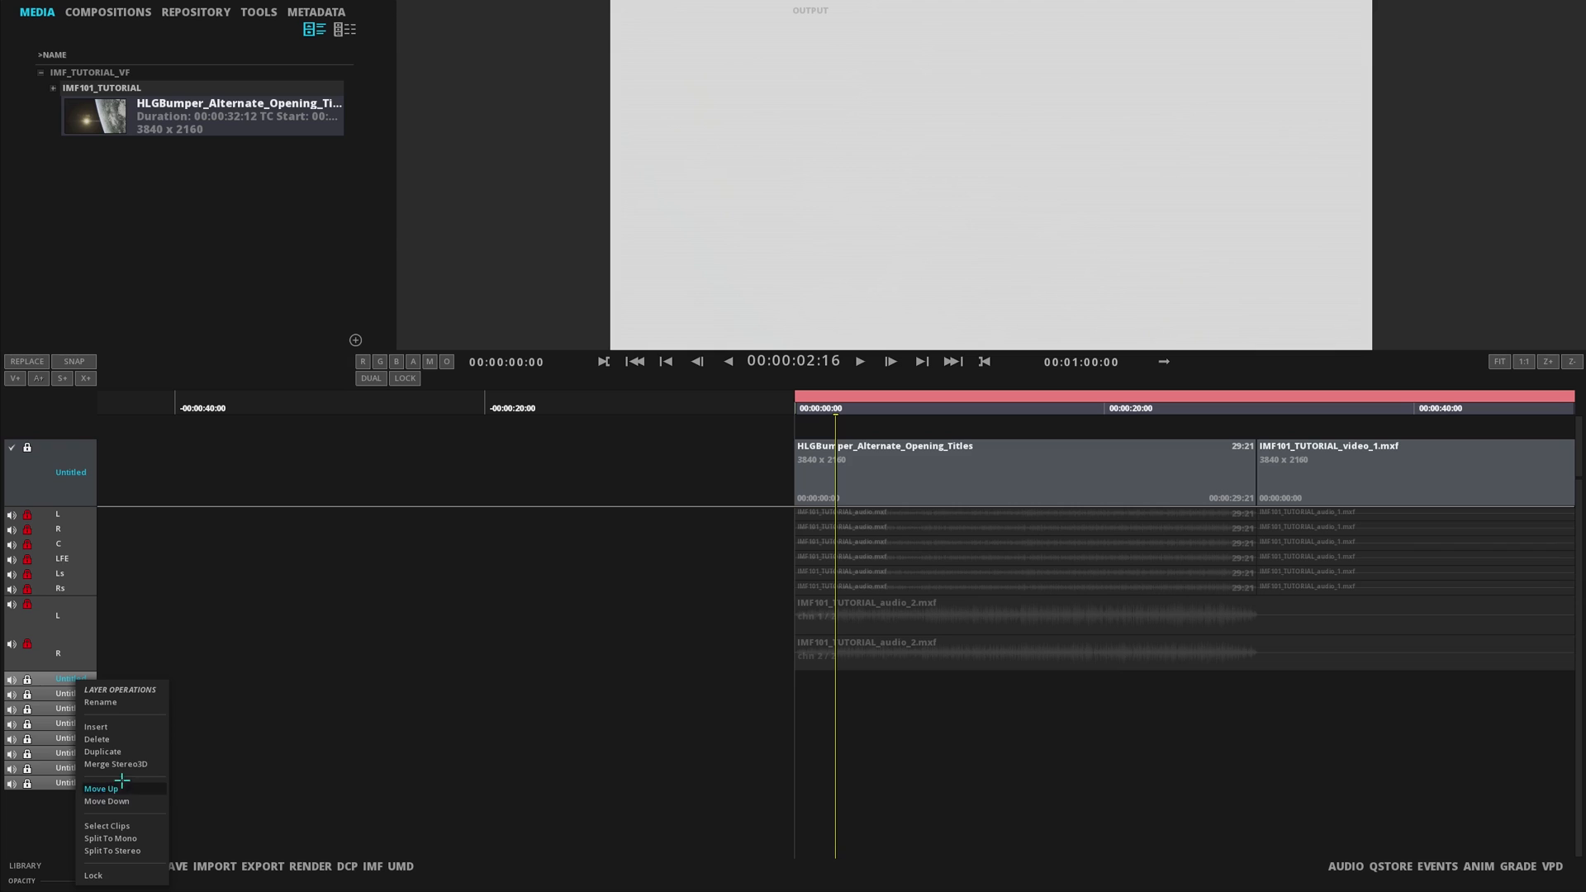
pyautogui.click(121, 740)
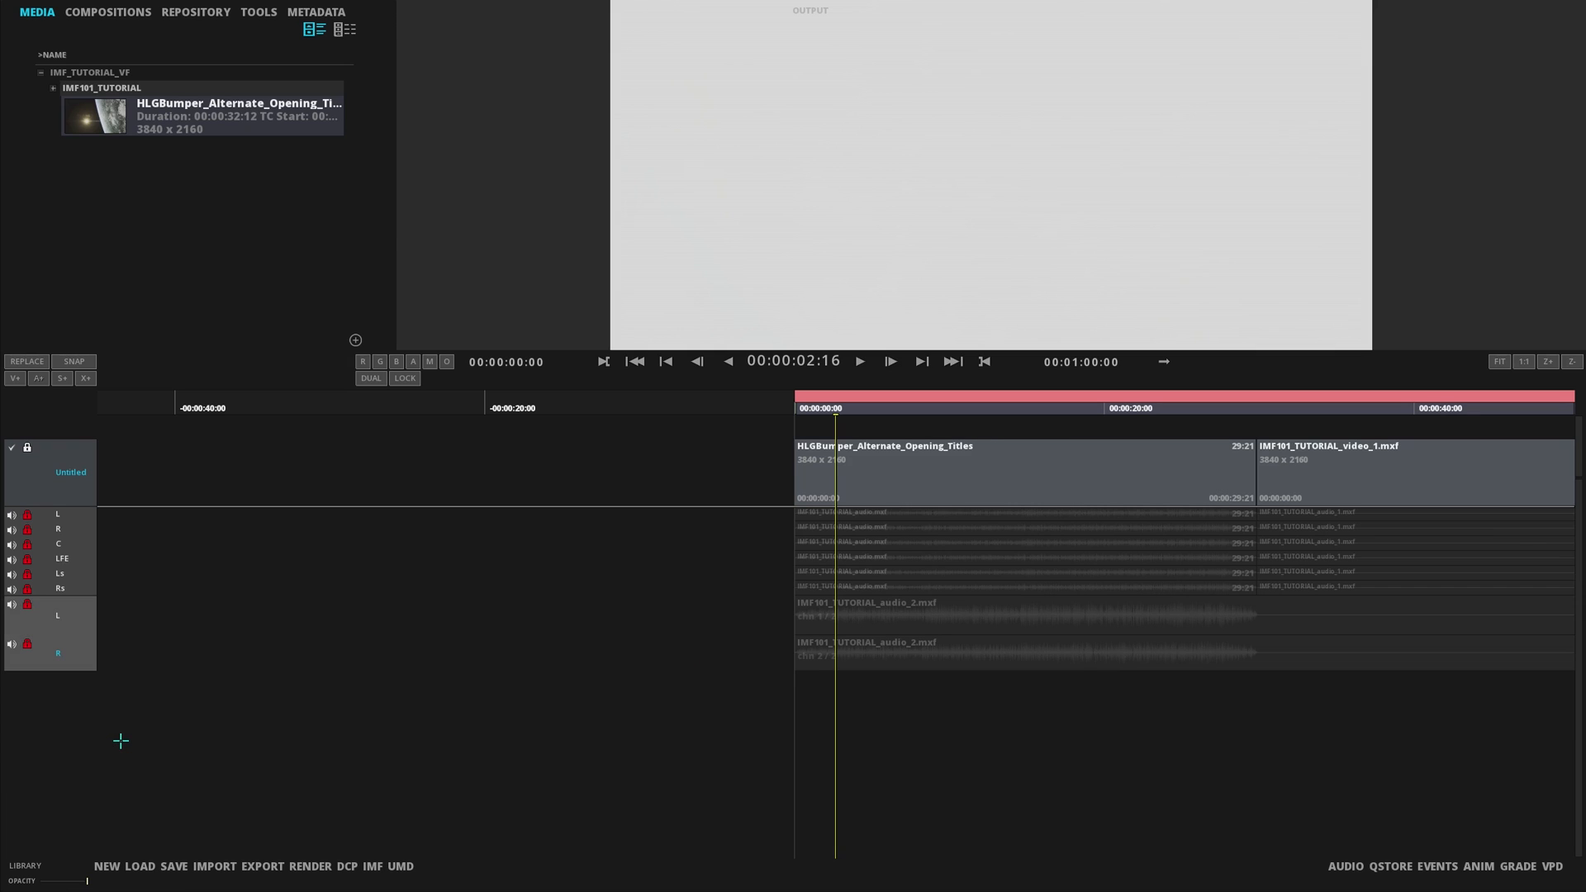
pyautogui.click(27, 514)
pyautogui.click(27, 529)
pyautogui.click(27, 544)
pyautogui.click(27, 559)
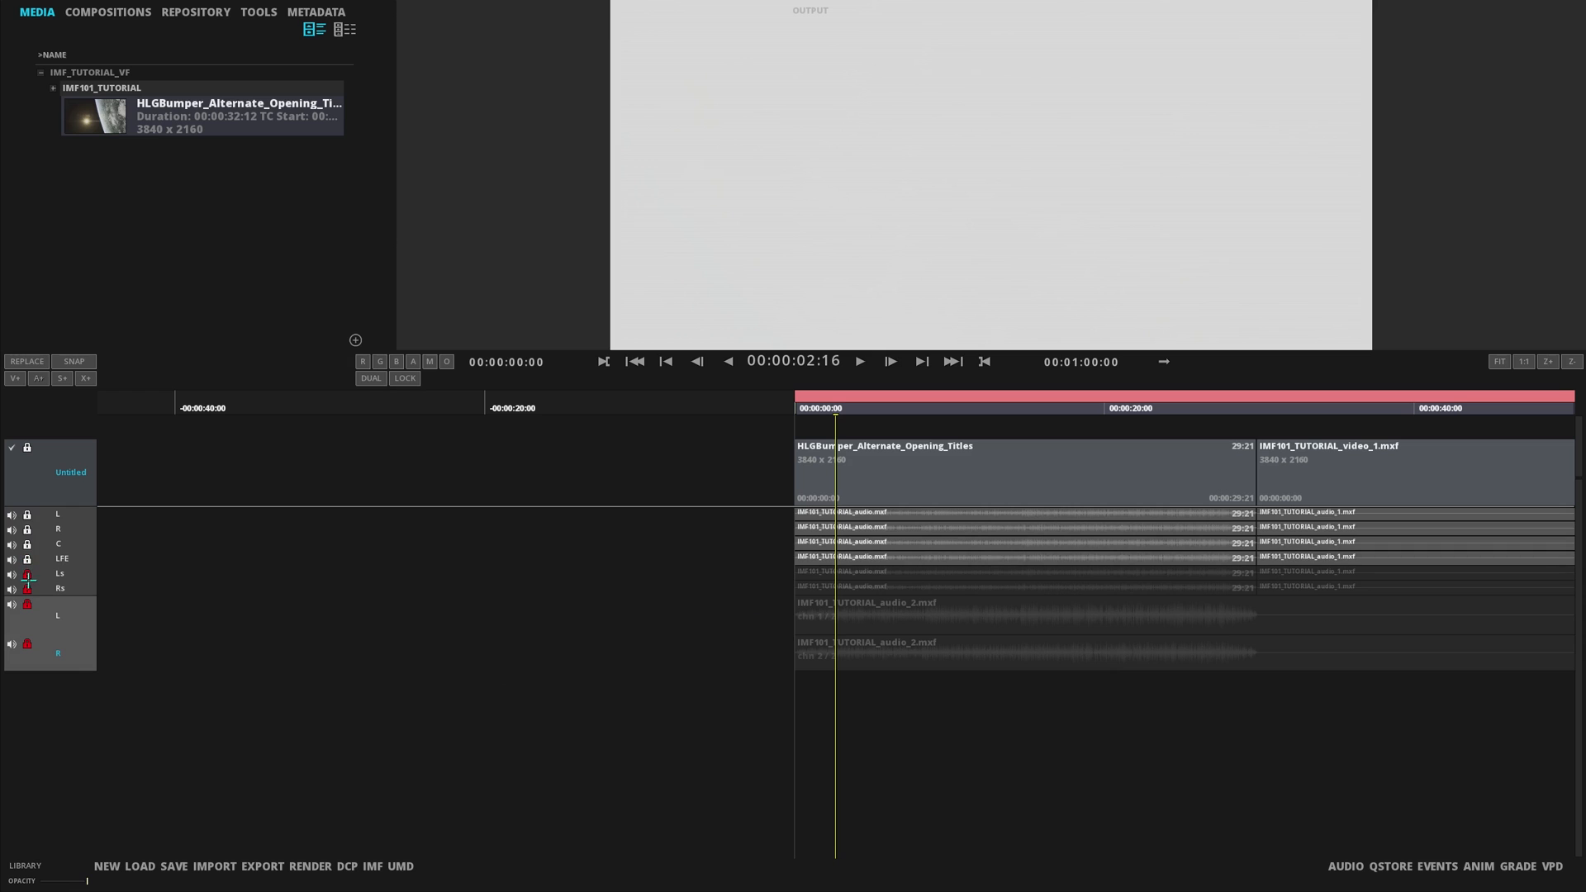
pyautogui.click(28, 574)
pyautogui.click(28, 589)
pyautogui.click(27, 603)
pyautogui.click(27, 643)
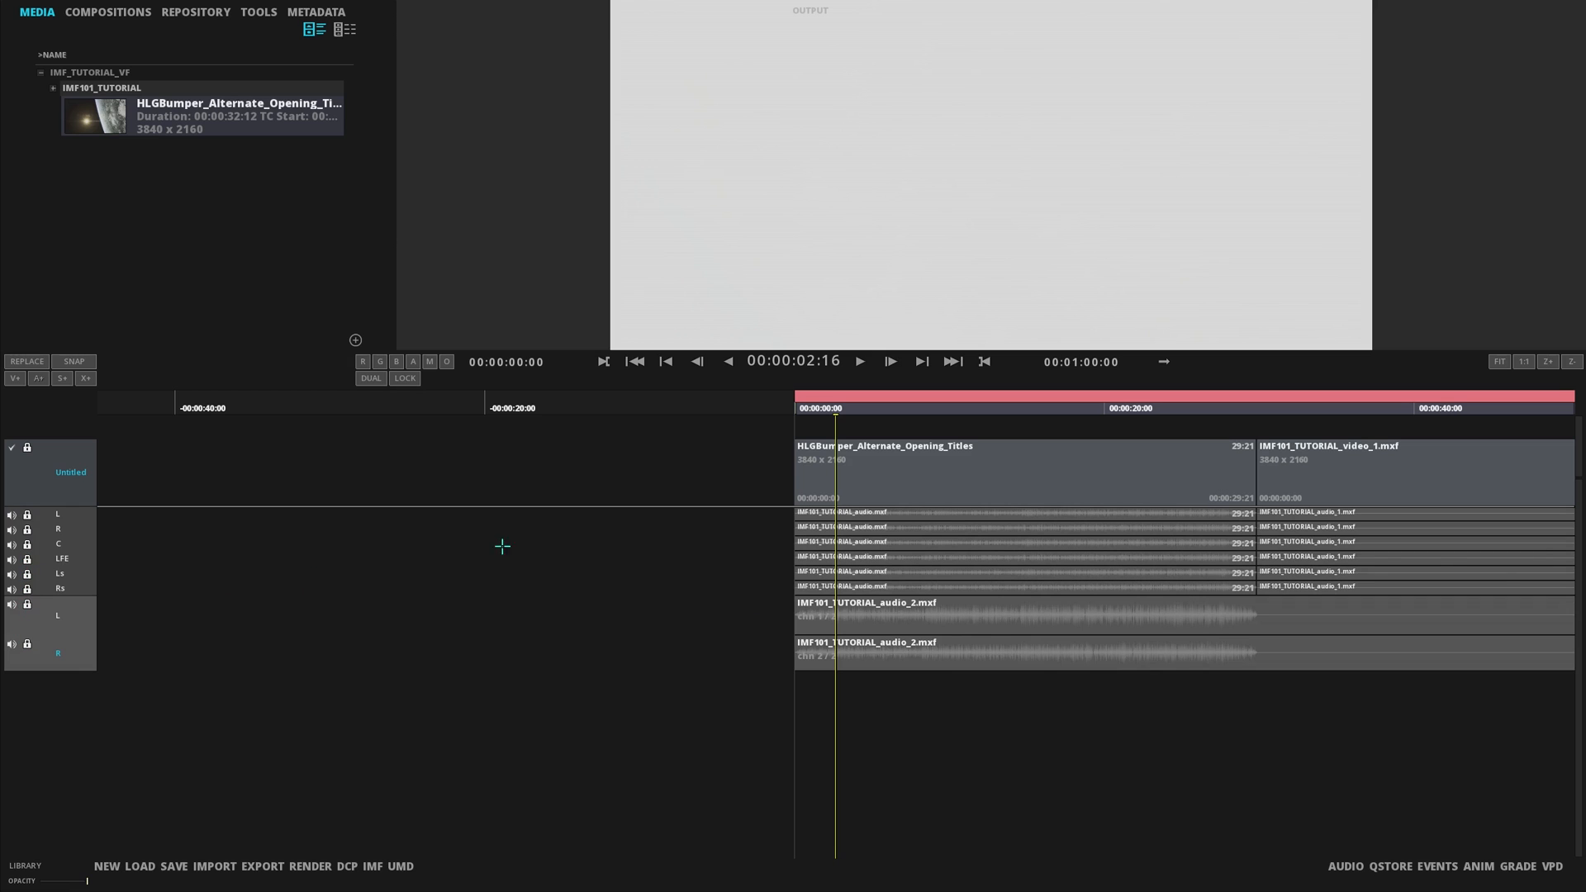
# Step: Scrub to the Hybrid Log-Gamma title near the start of the timeline and enlarge the preview area
pyautogui.moveTo(1044, 779); pyautogui.dragTo(765, 789)
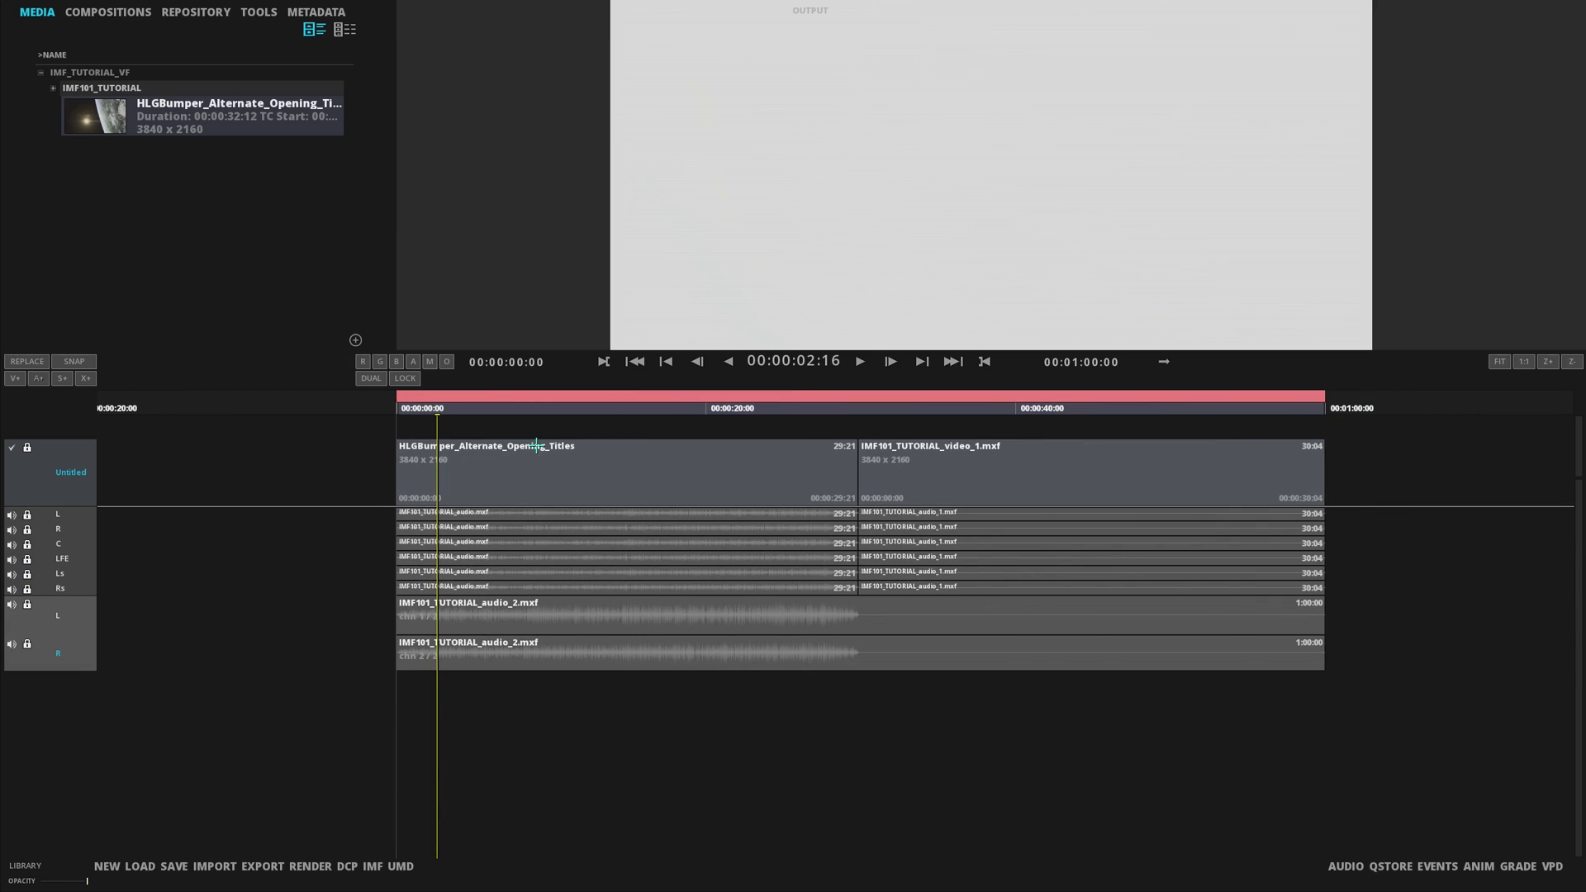
pyautogui.moveTo(448, 401); pyautogui.dragTo(420, 469)
pyautogui.moveTo(567, 355); pyautogui.dragTo(541, 446)
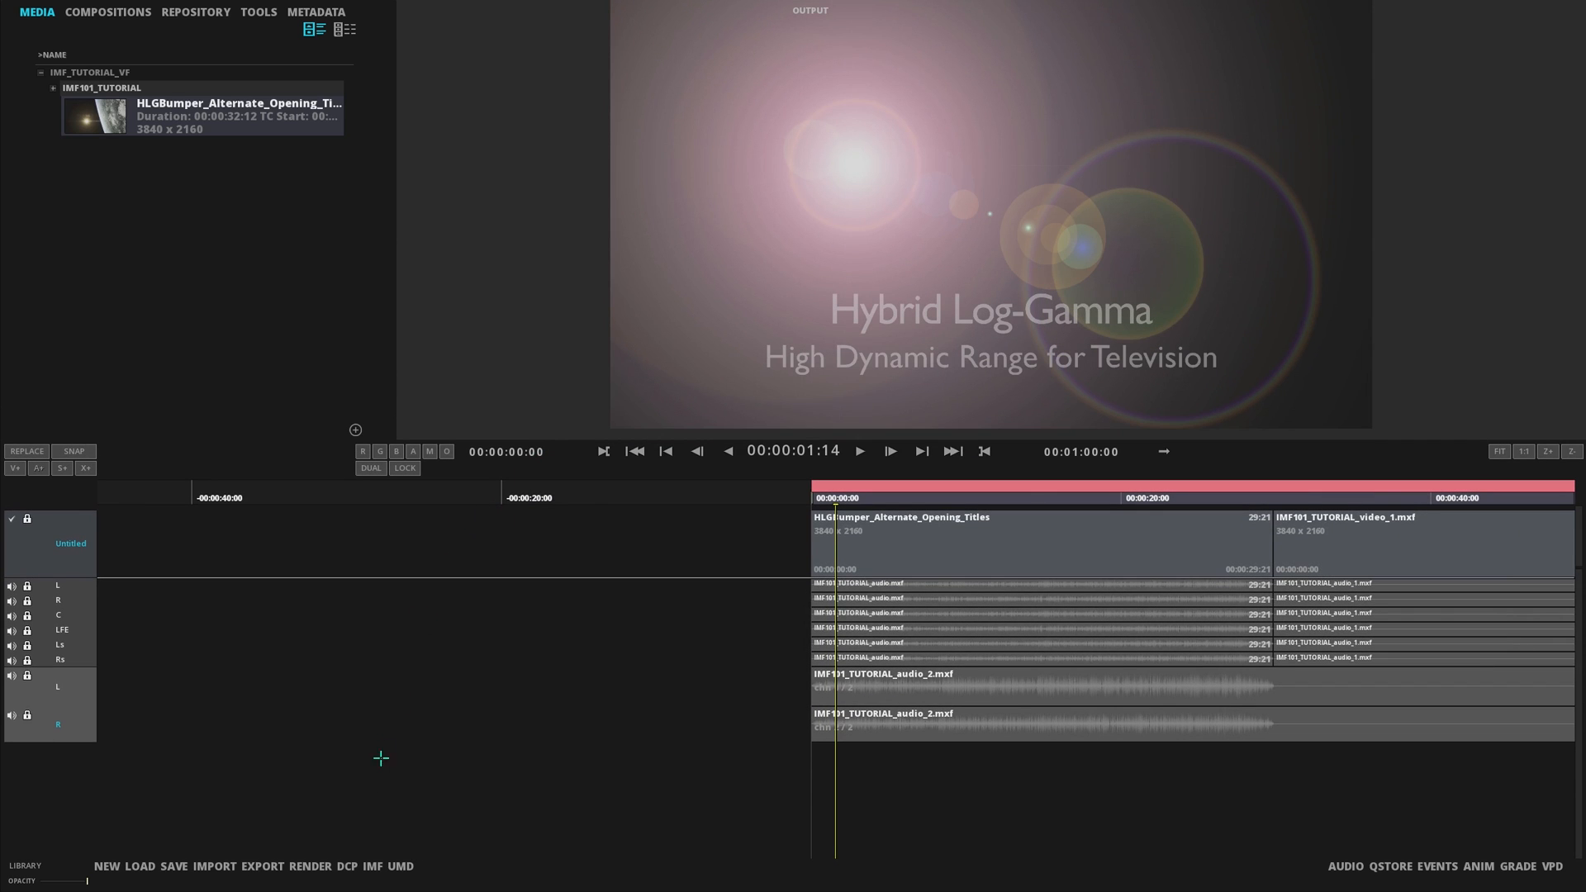
# Step: Start an IMF package export for IMF_TUTORIAL_VF and set its specification to BBC Library Master HDR
pyautogui.click(373, 866)
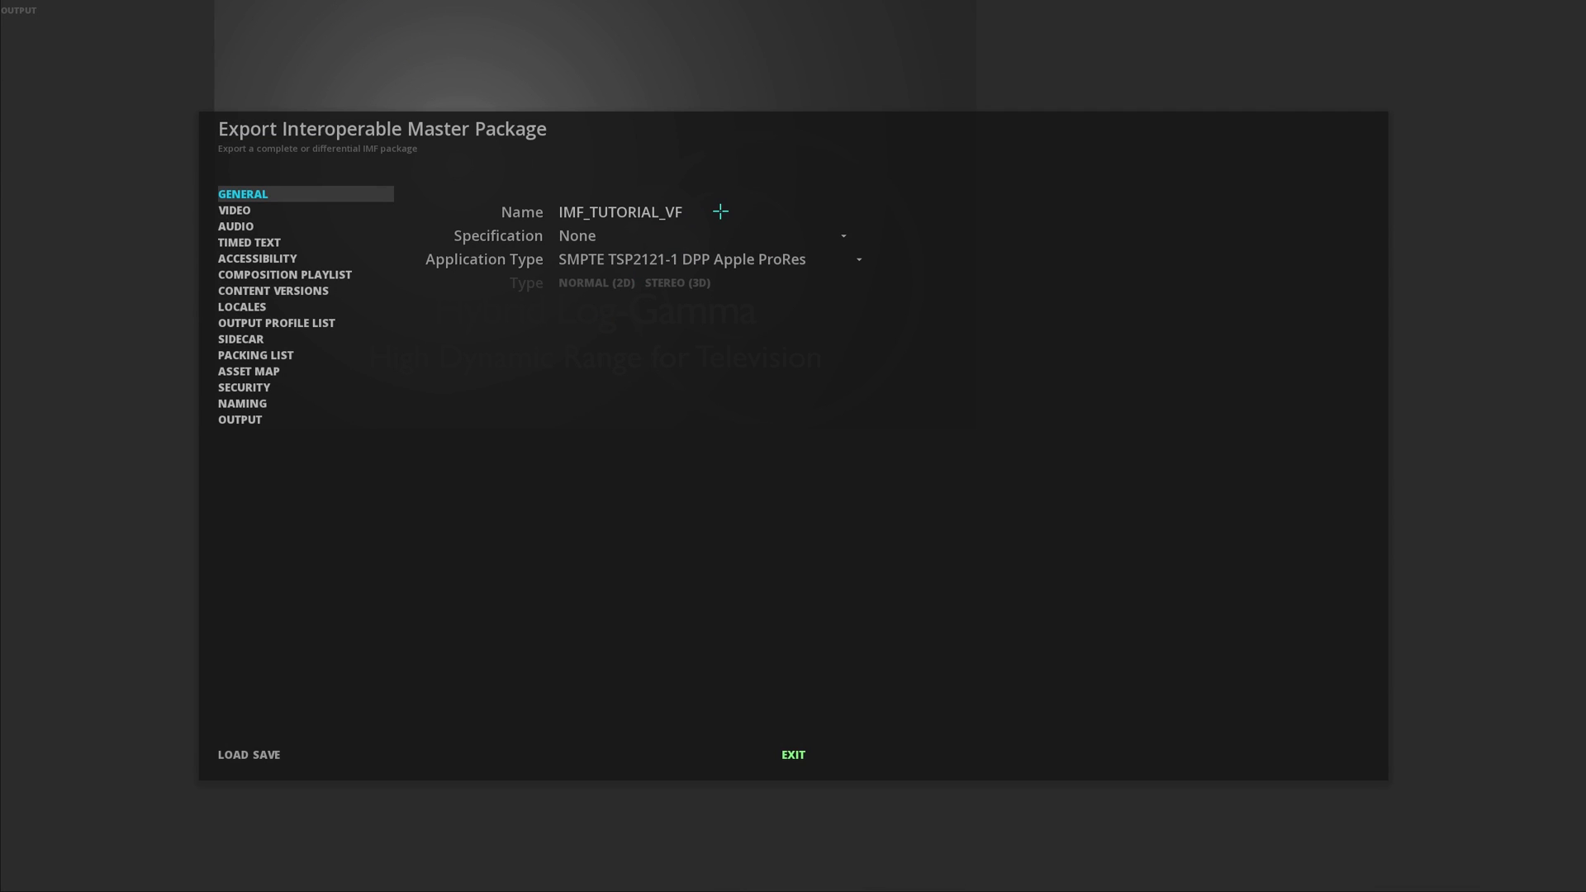
pyautogui.click(612, 235)
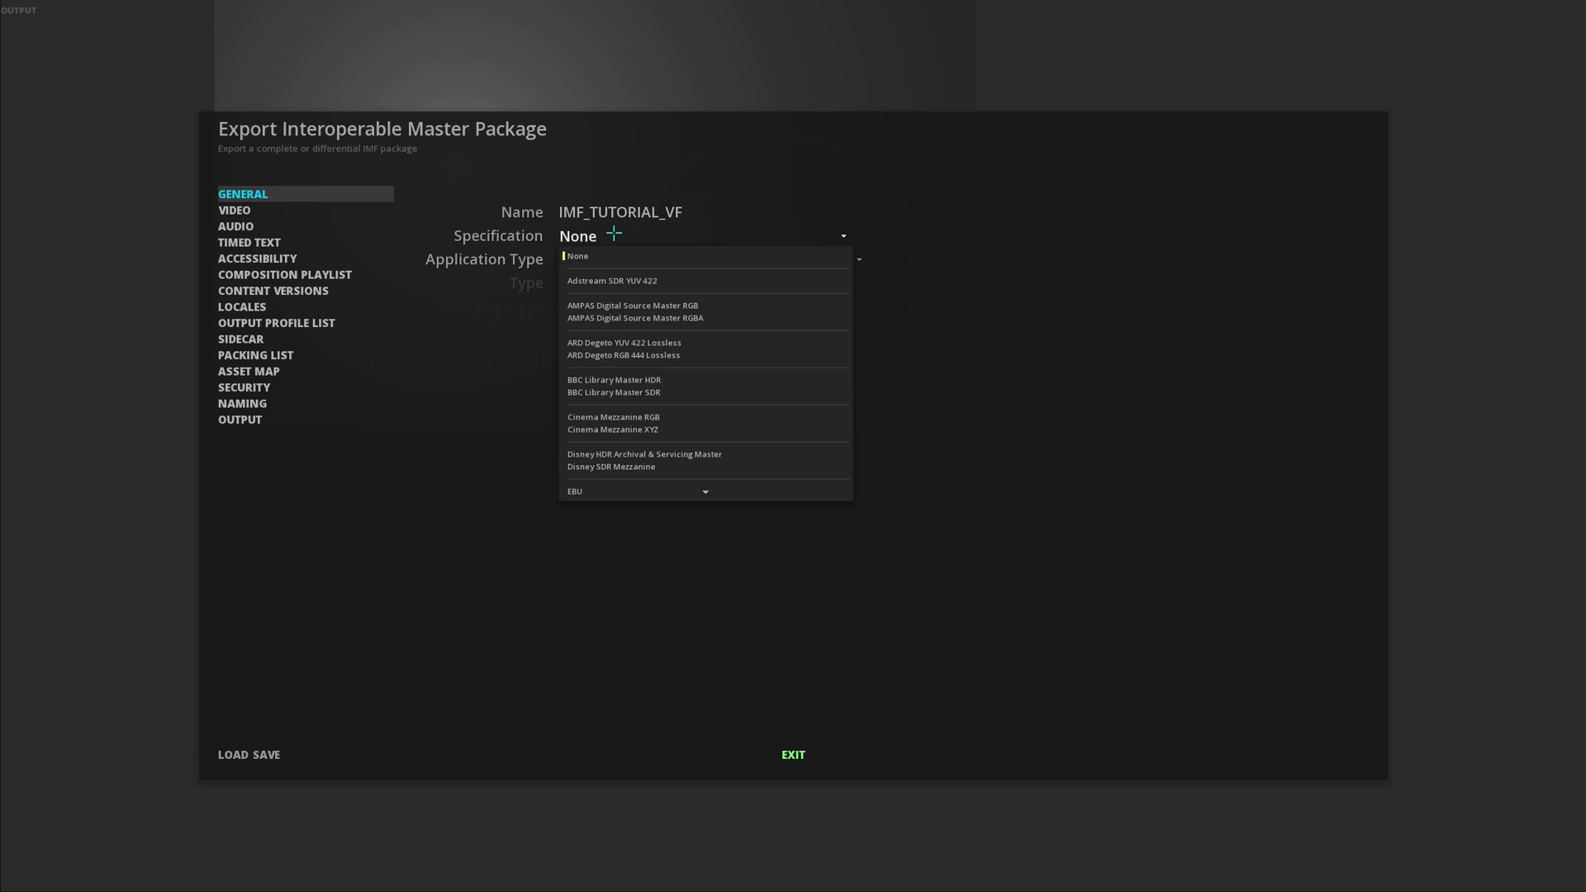
pyautogui.click(680, 379)
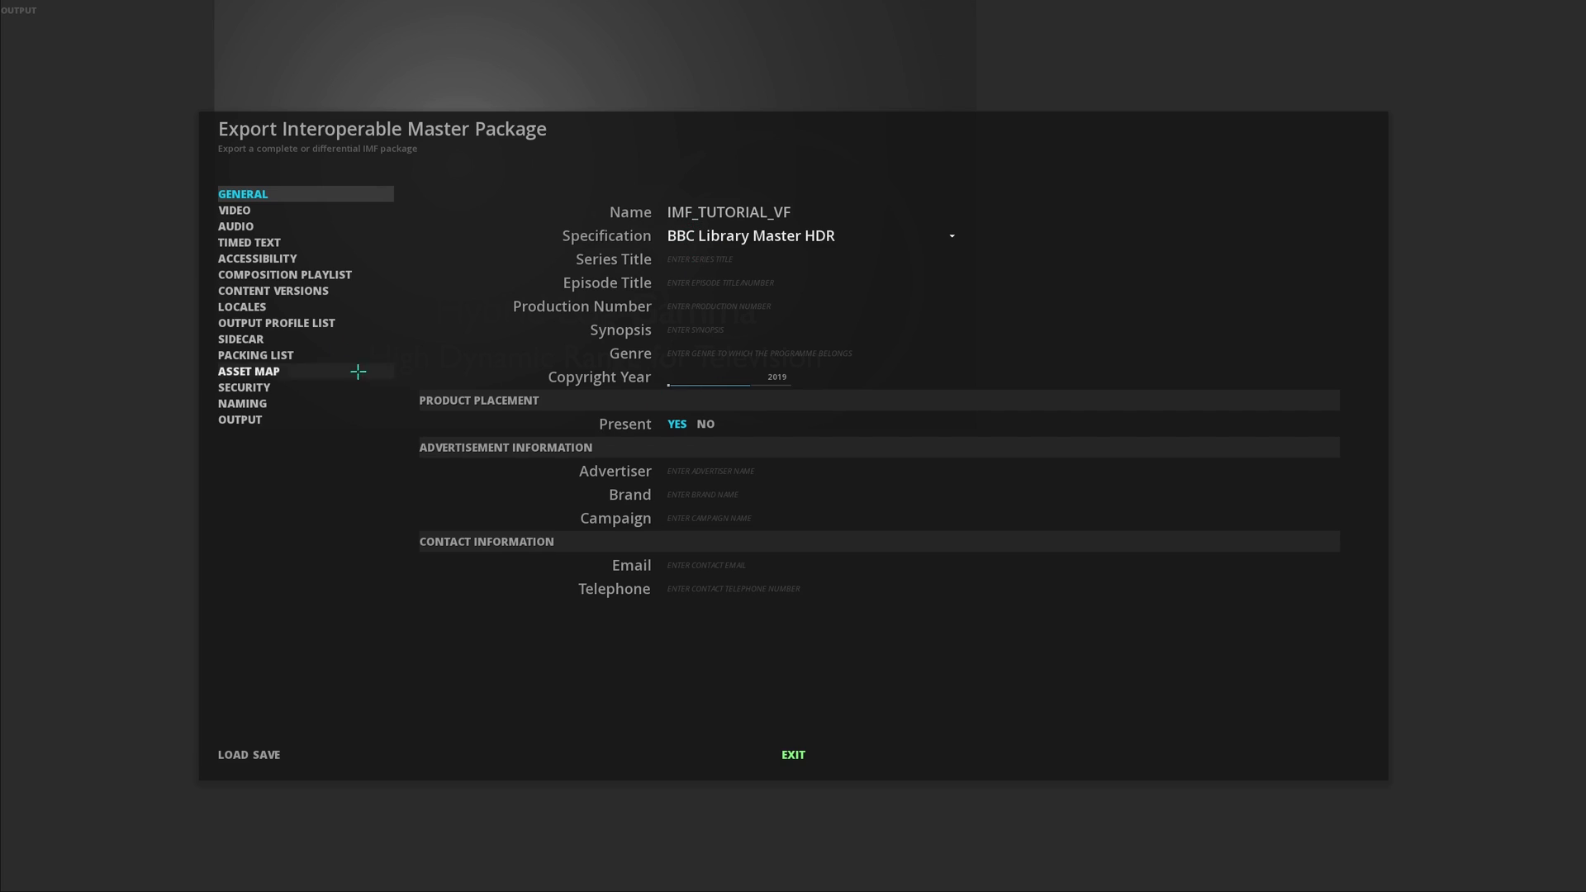
# Step: Set the package type to Differential in the IMF export's output settings
pyautogui.click(254, 421)
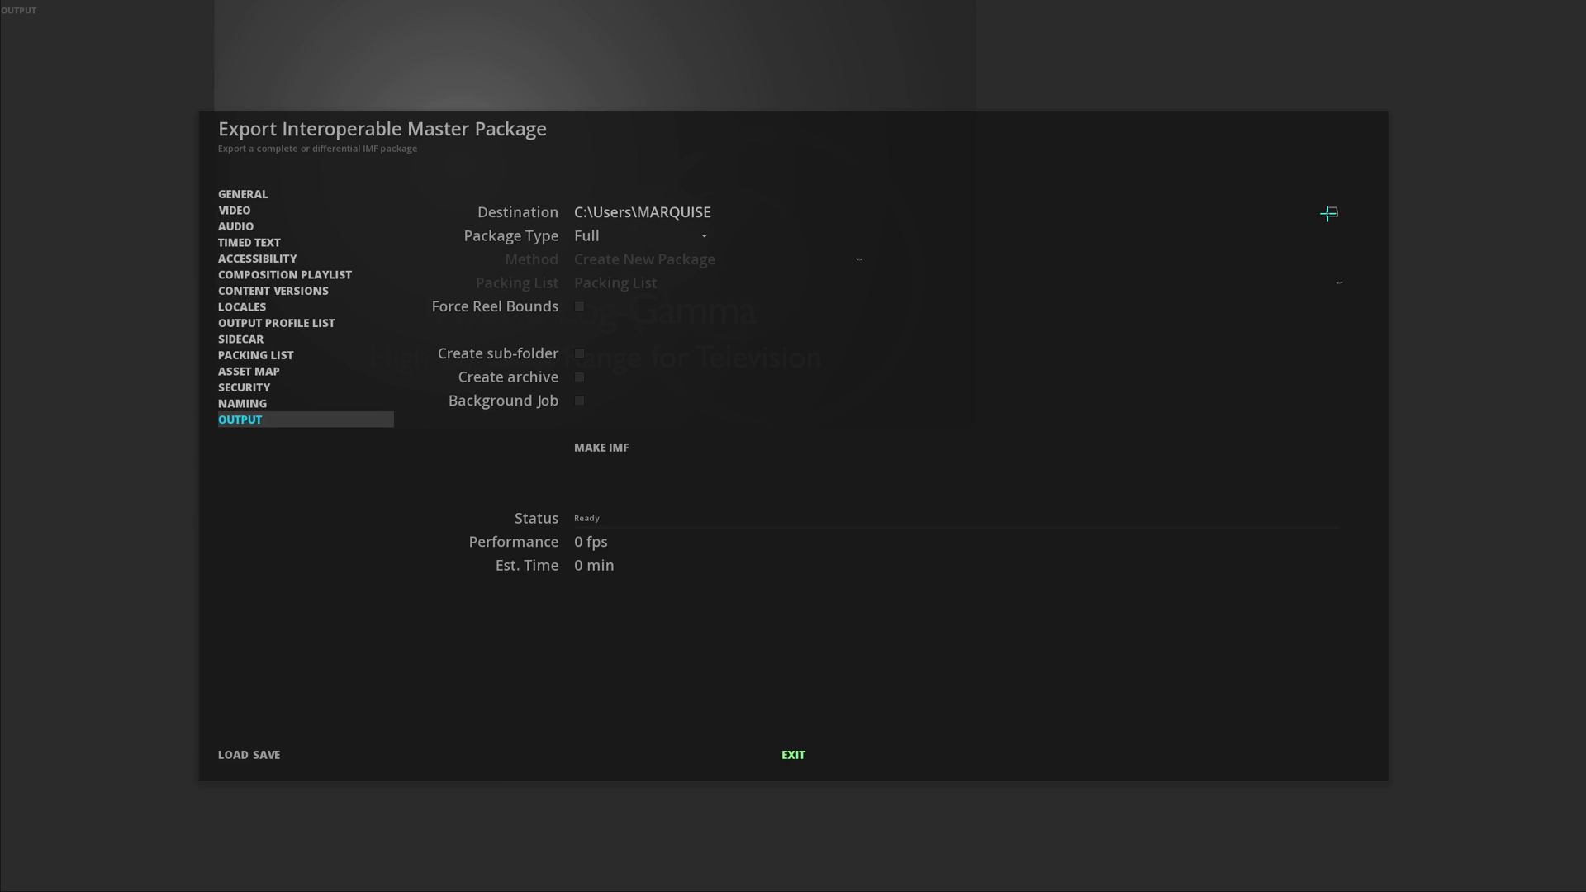
pyautogui.click(703, 236)
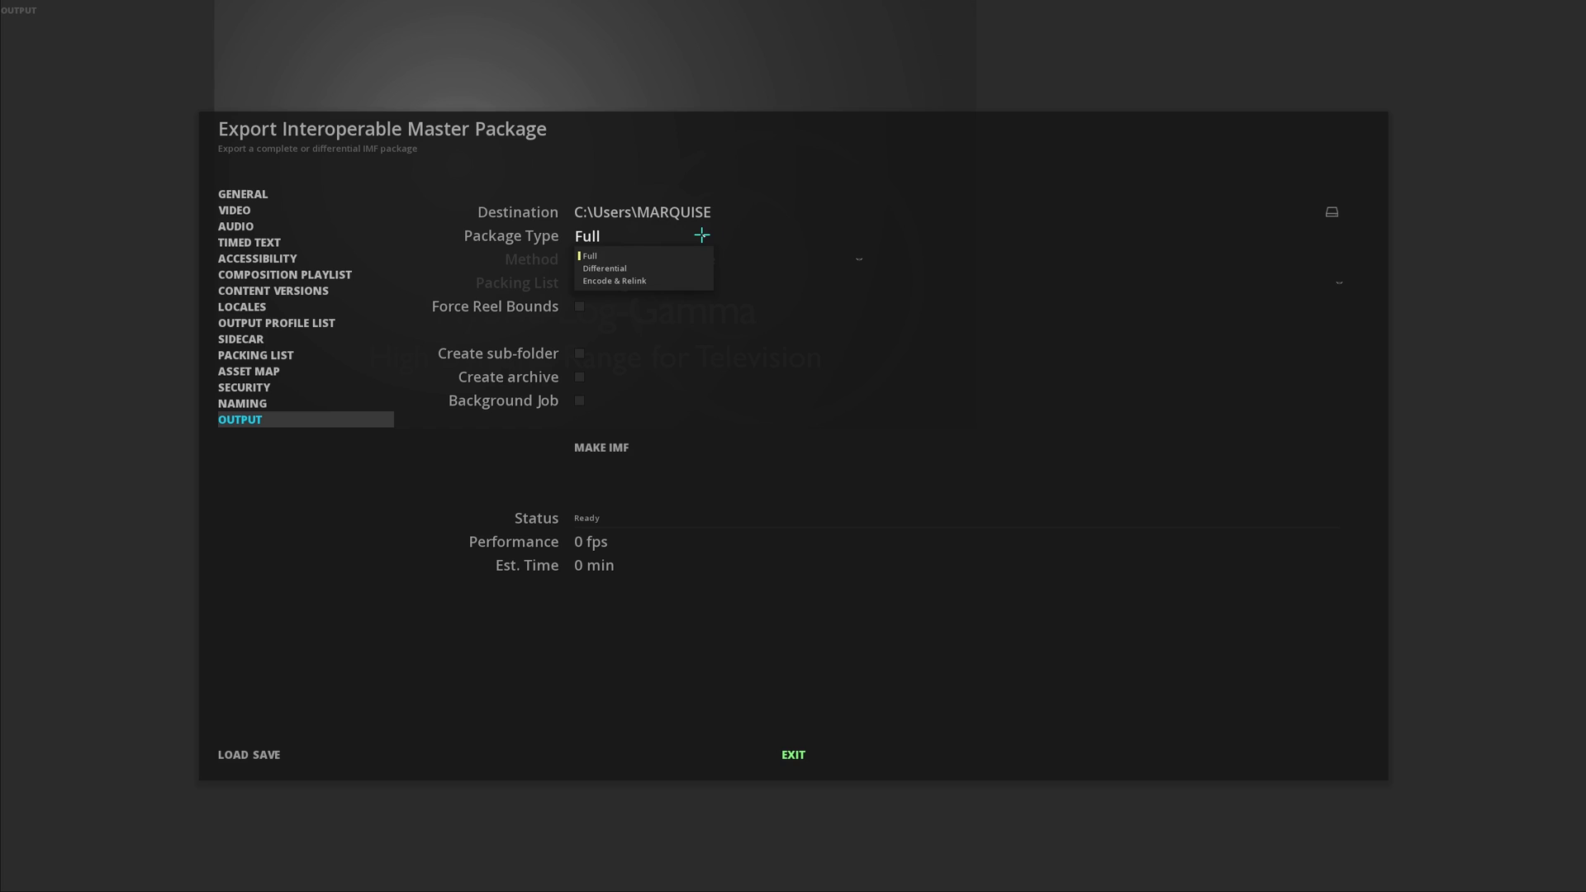
pyautogui.click(678, 270)
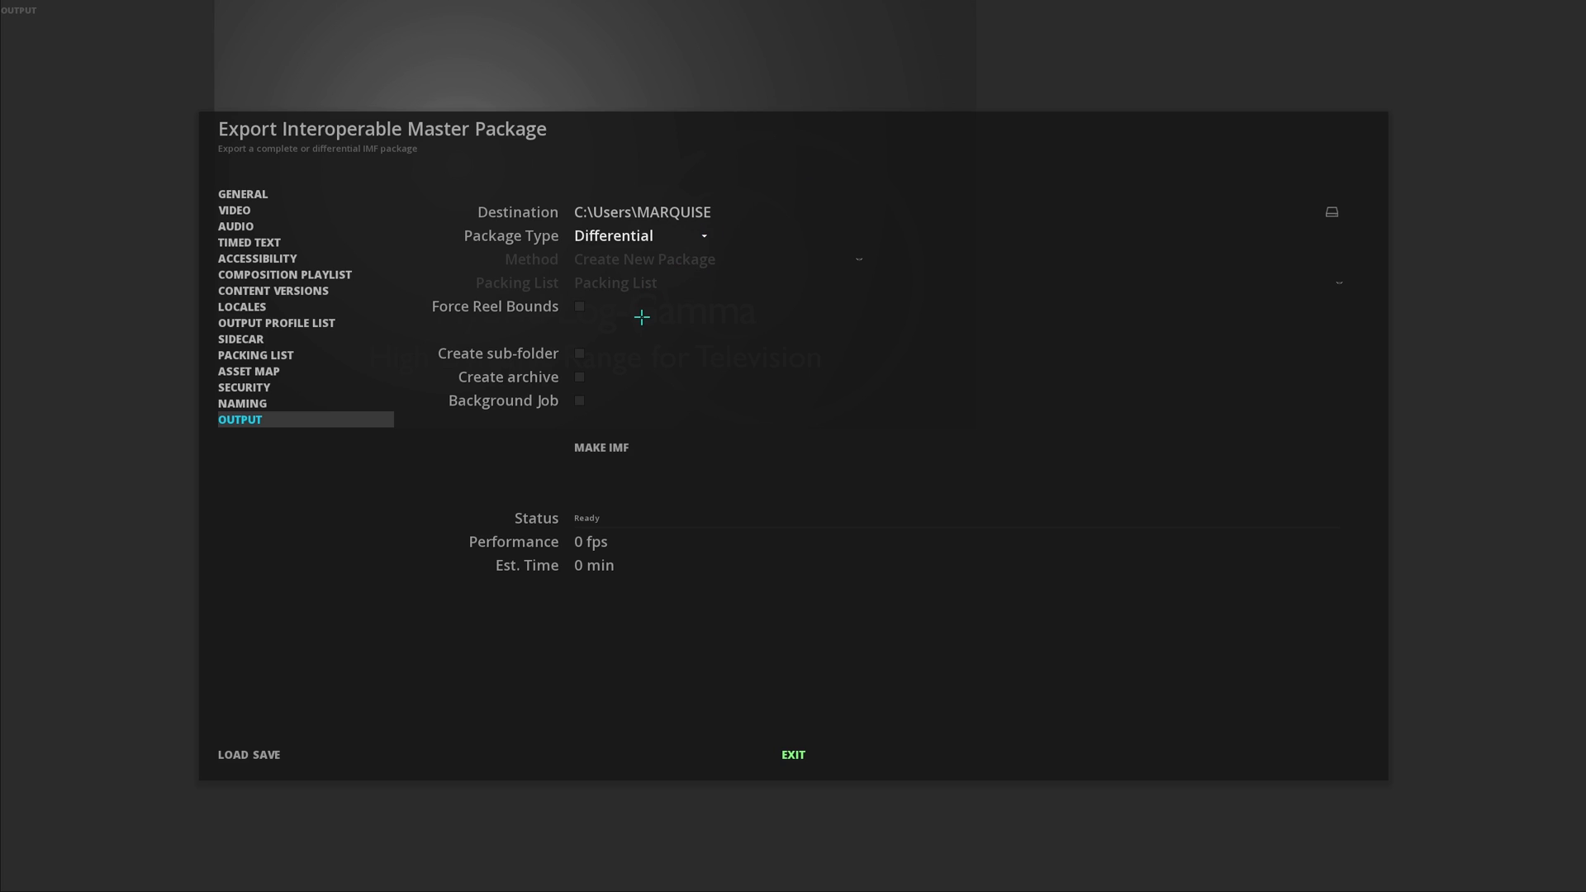
# Step: Set the destination to F:\IMF_101_RESULTS, make the differential IMF package, and close the export window
pyautogui.click(1331, 212)
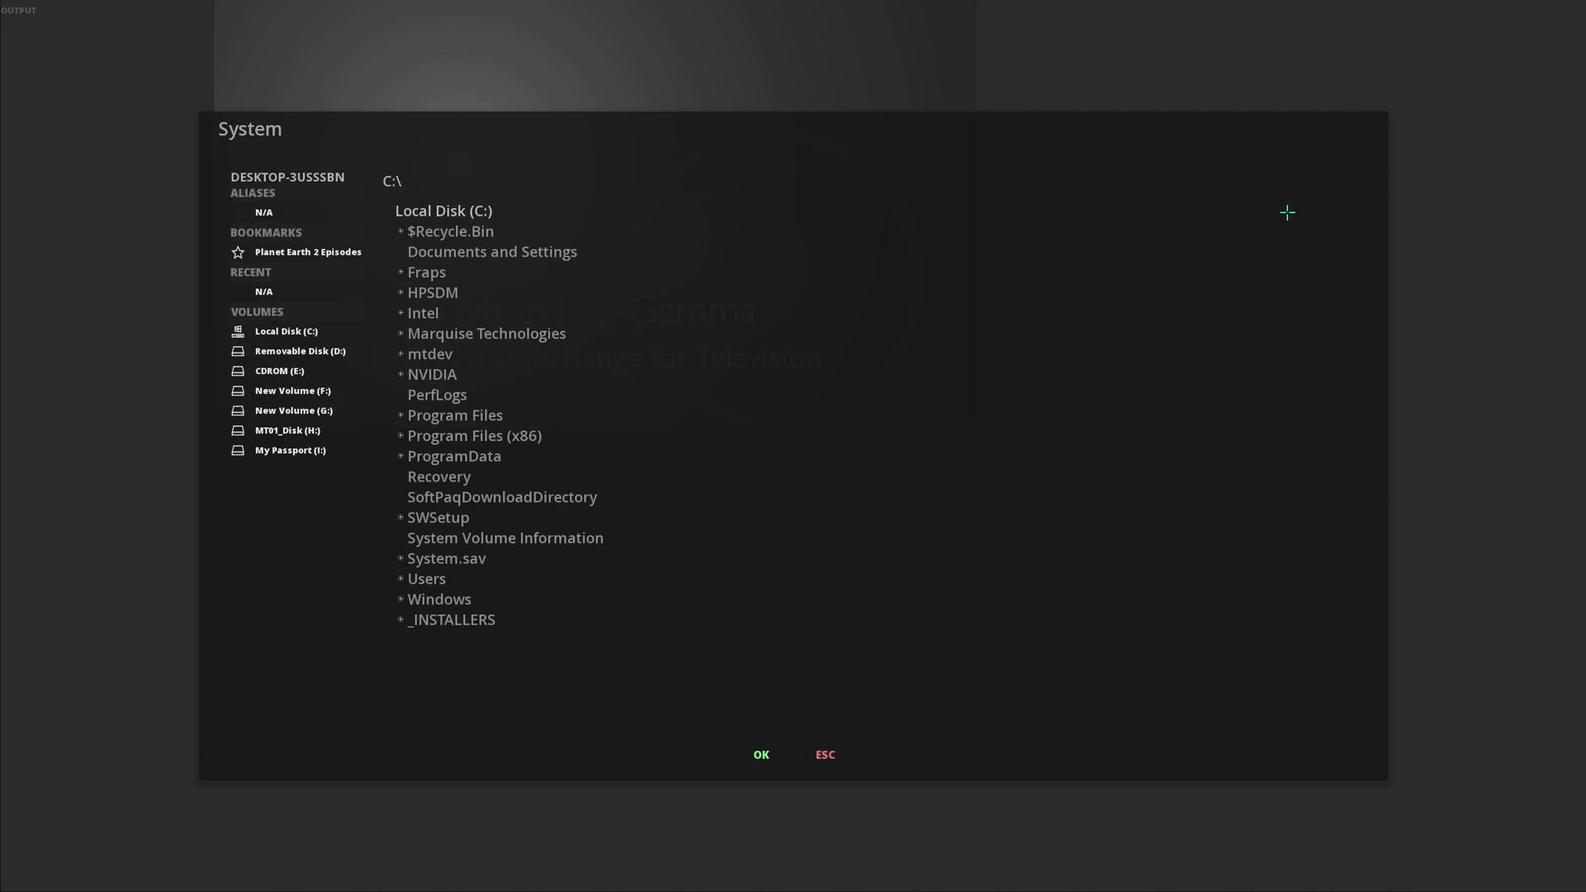
pyautogui.click(302, 390)
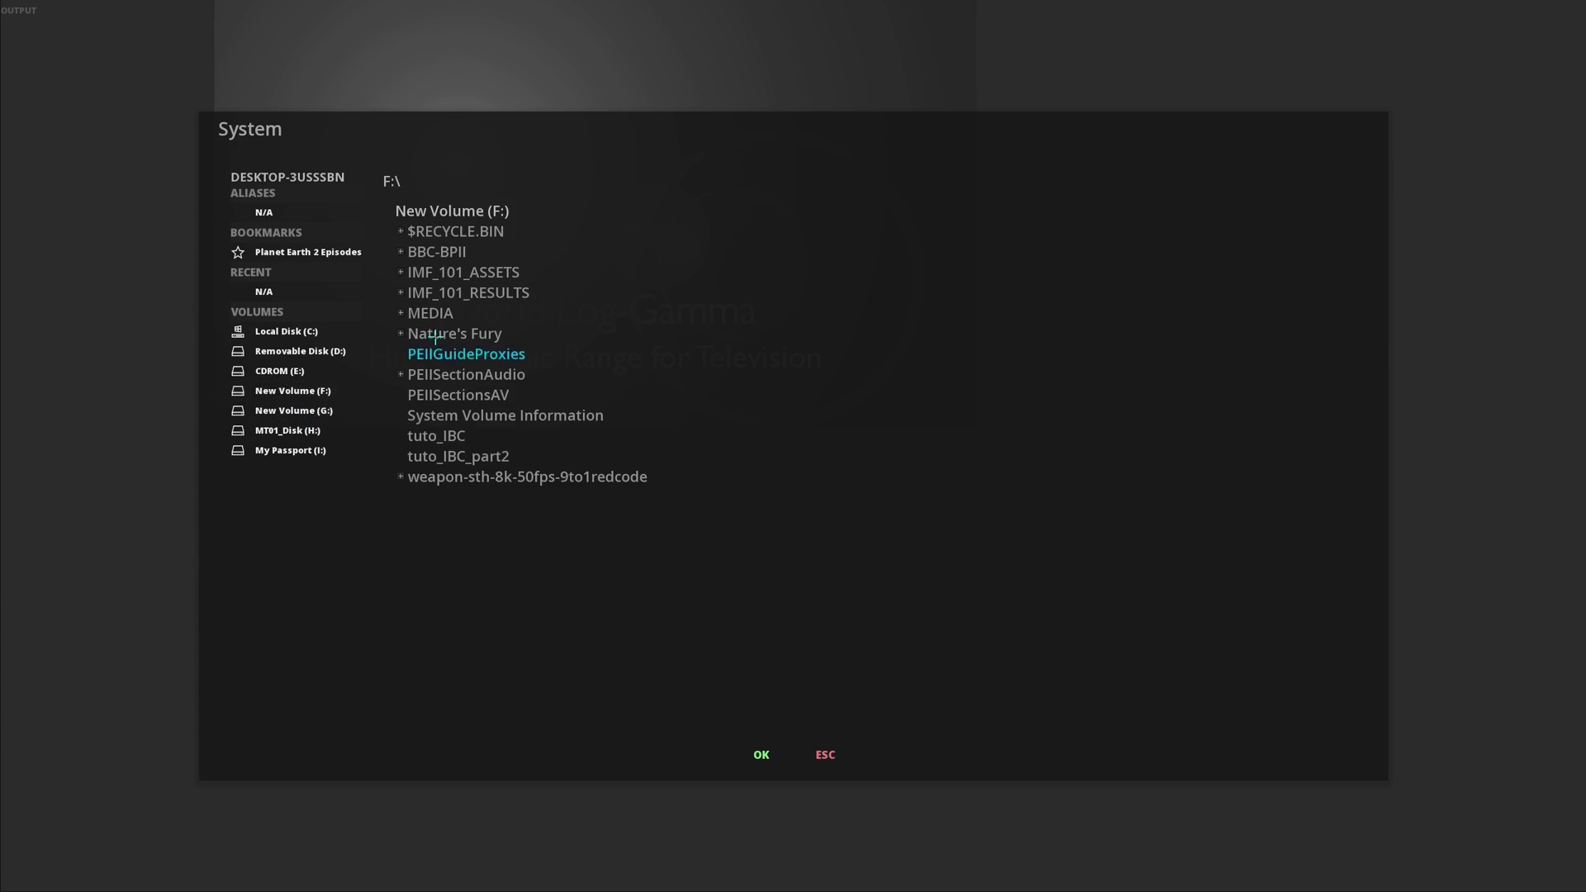
pyautogui.click(474, 294)
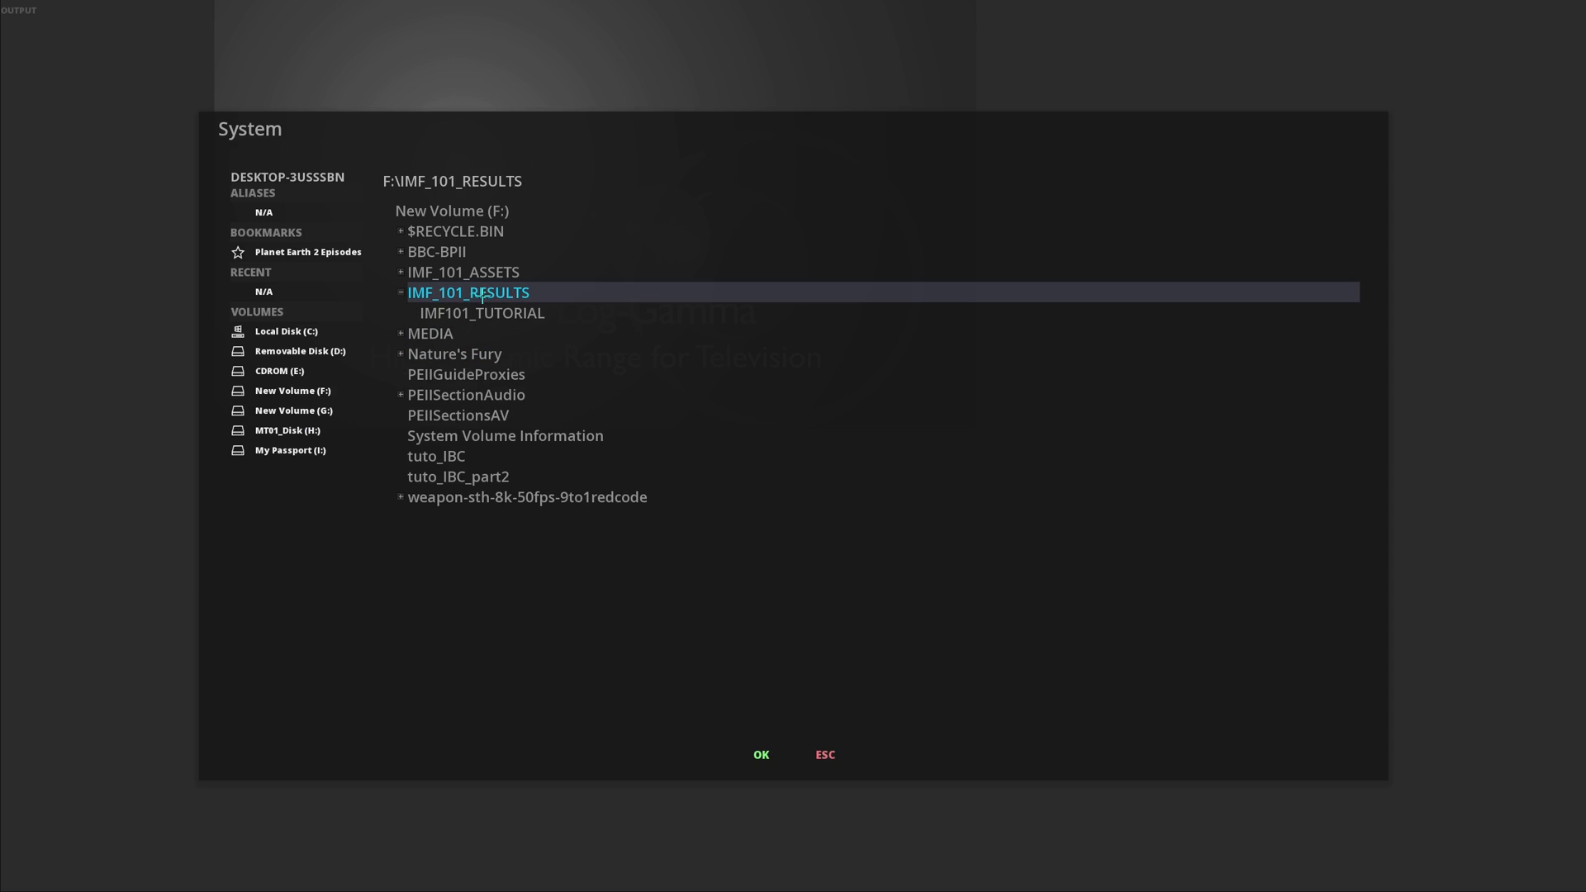
pyautogui.click(760, 753)
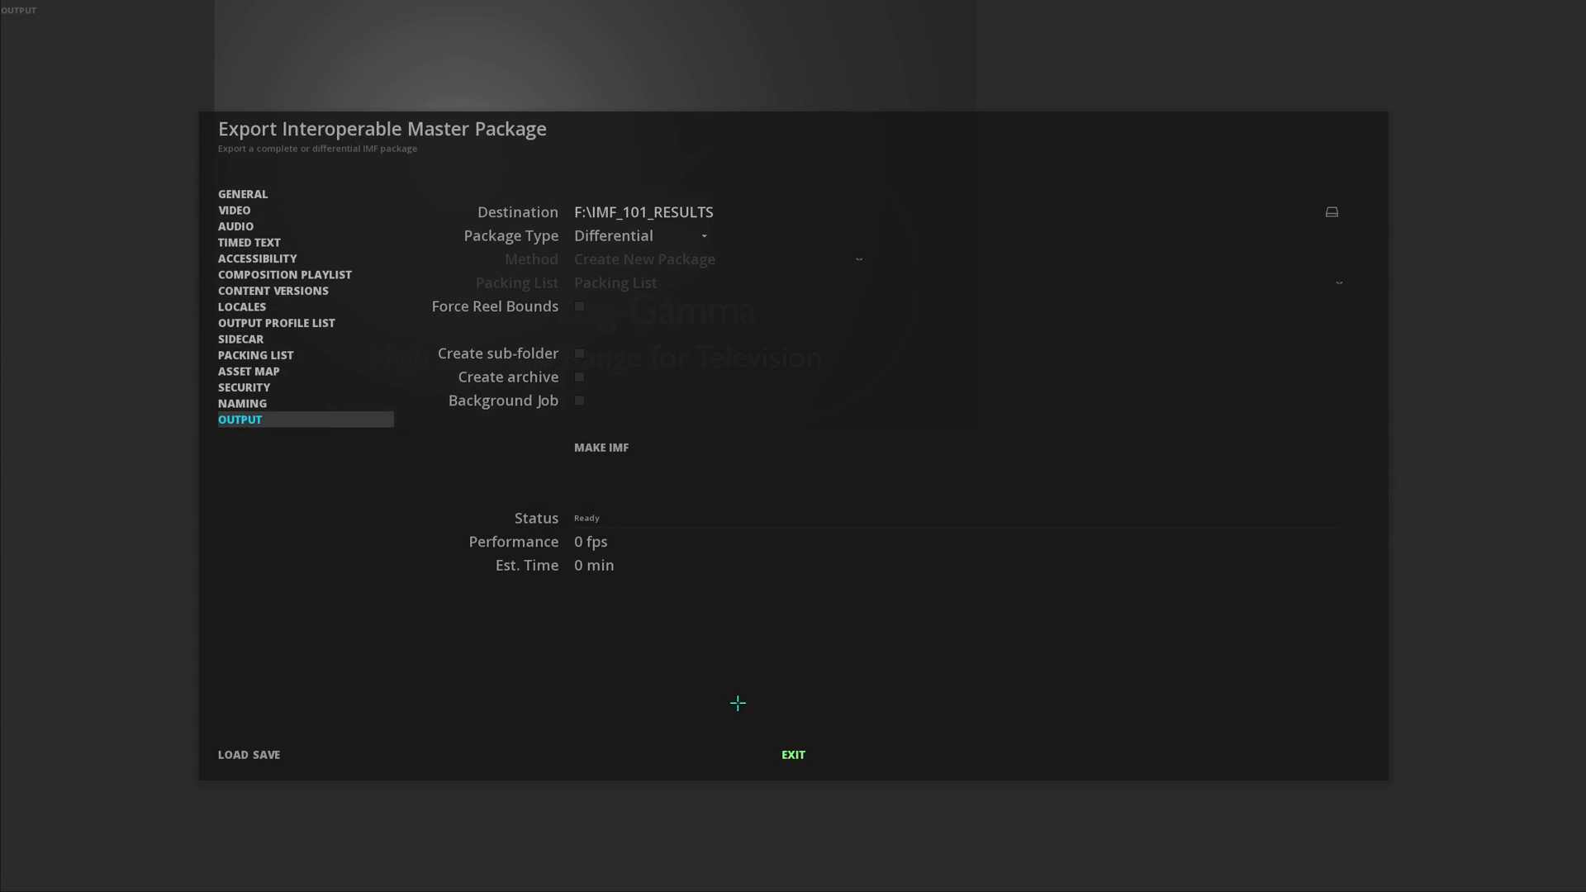
pyautogui.click(602, 448)
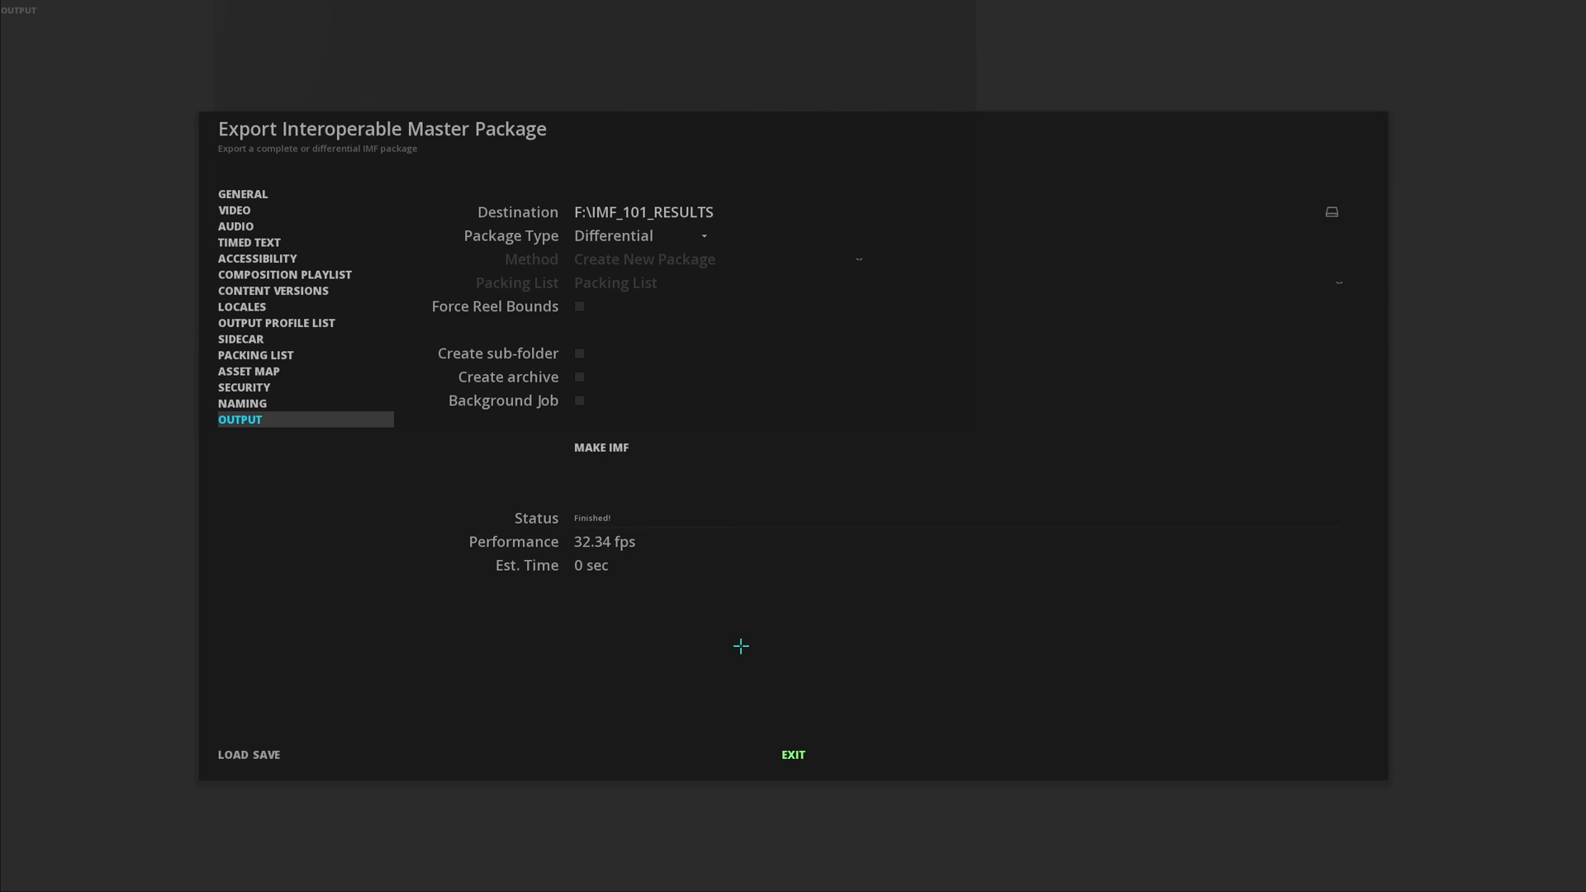
pyautogui.click(793, 754)
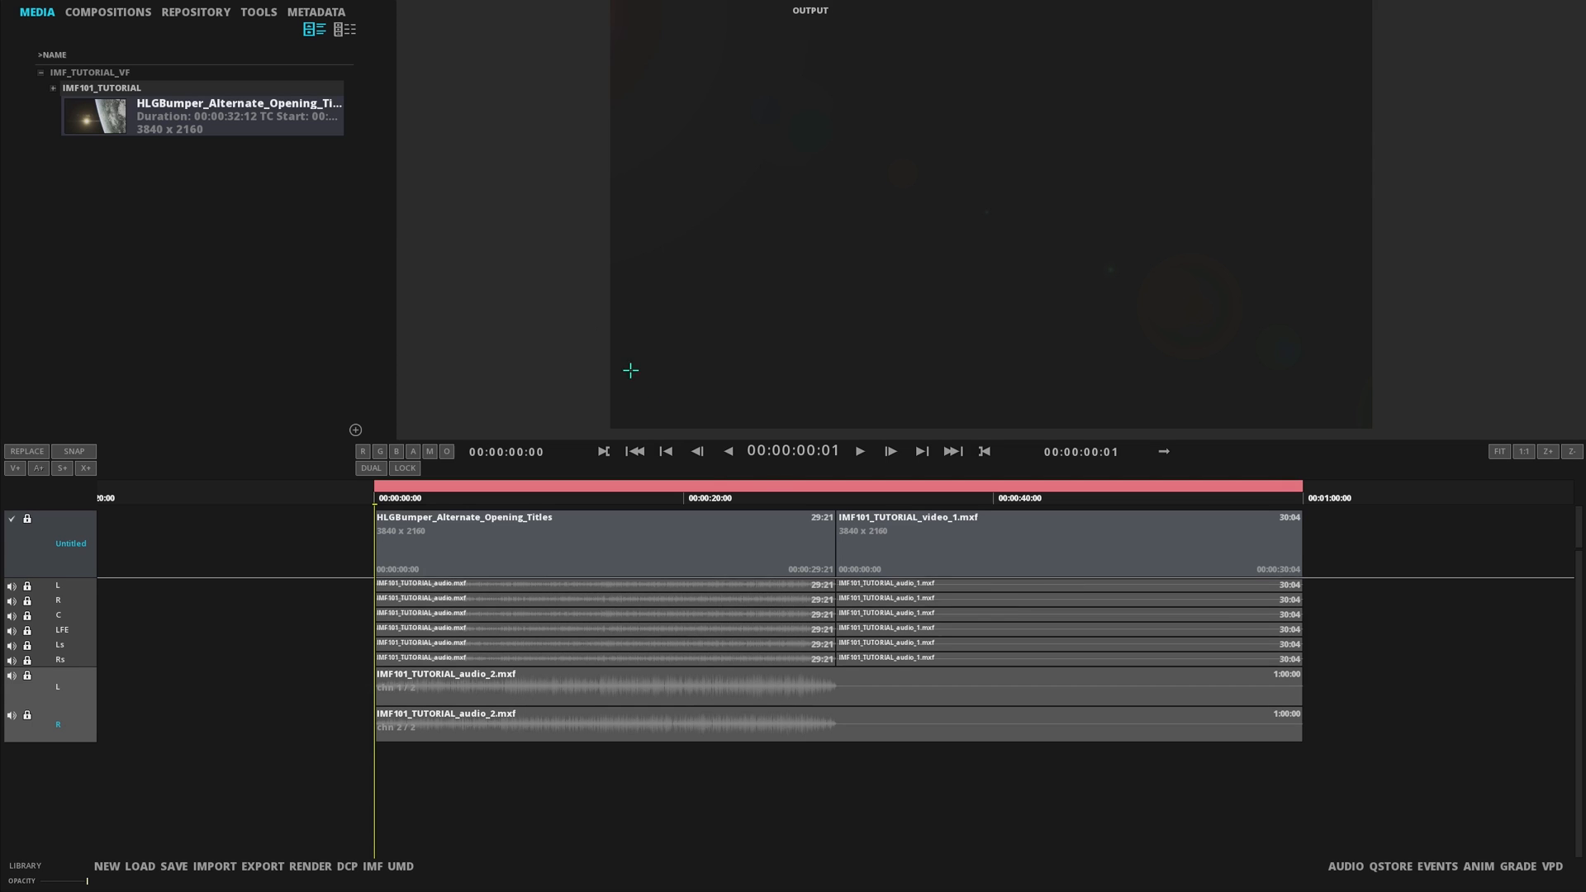
# Step: Scrub the timeline to the PLANET EARTH II title in the opening titles clip, at 00:00:26:09
pyautogui.moveTo(760, 496)
pyautogui.mouseDown()
pyautogui.moveTo(884, 503)
pyautogui.moveTo(779, 503)
pyautogui.mouseUp()
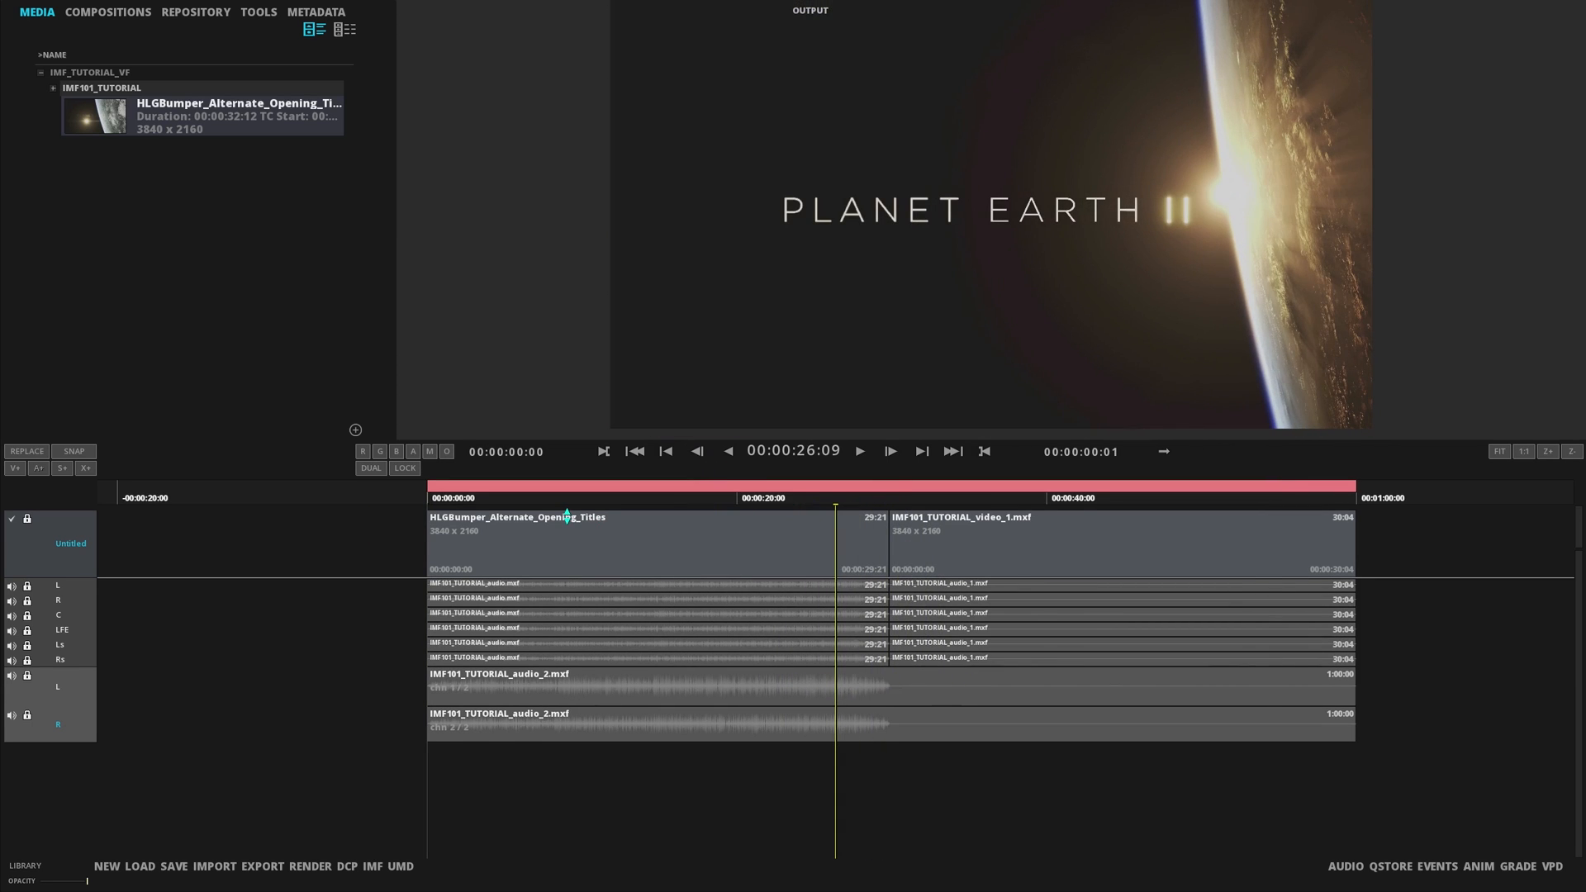